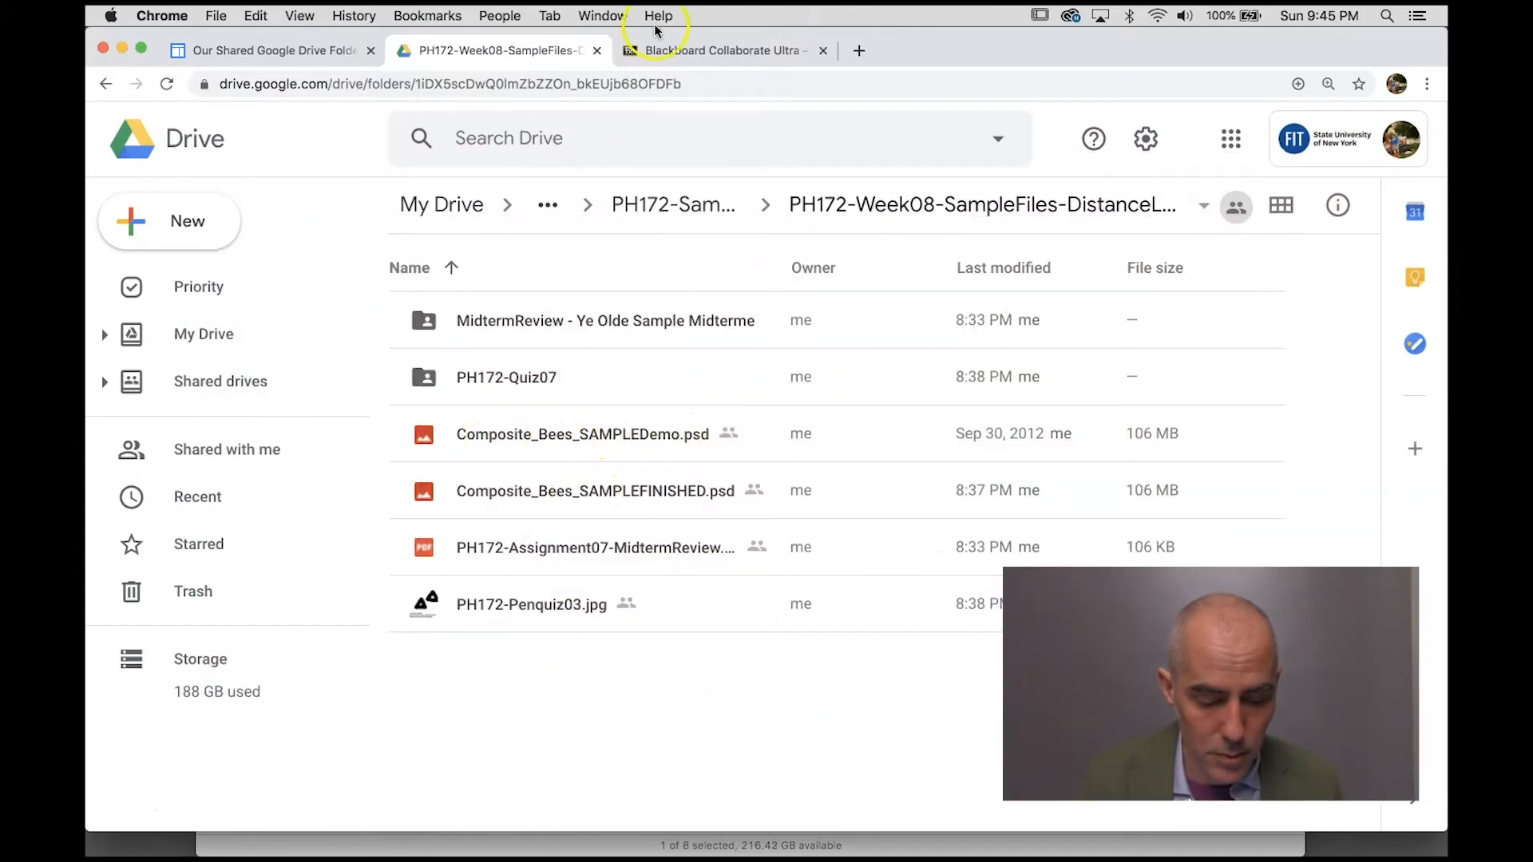
- Switch from the browser to the Finder folder and open Composite_Bees_SAMPLEFINISHED.psd in Photoshop
drag(895, 48, 729, 387)
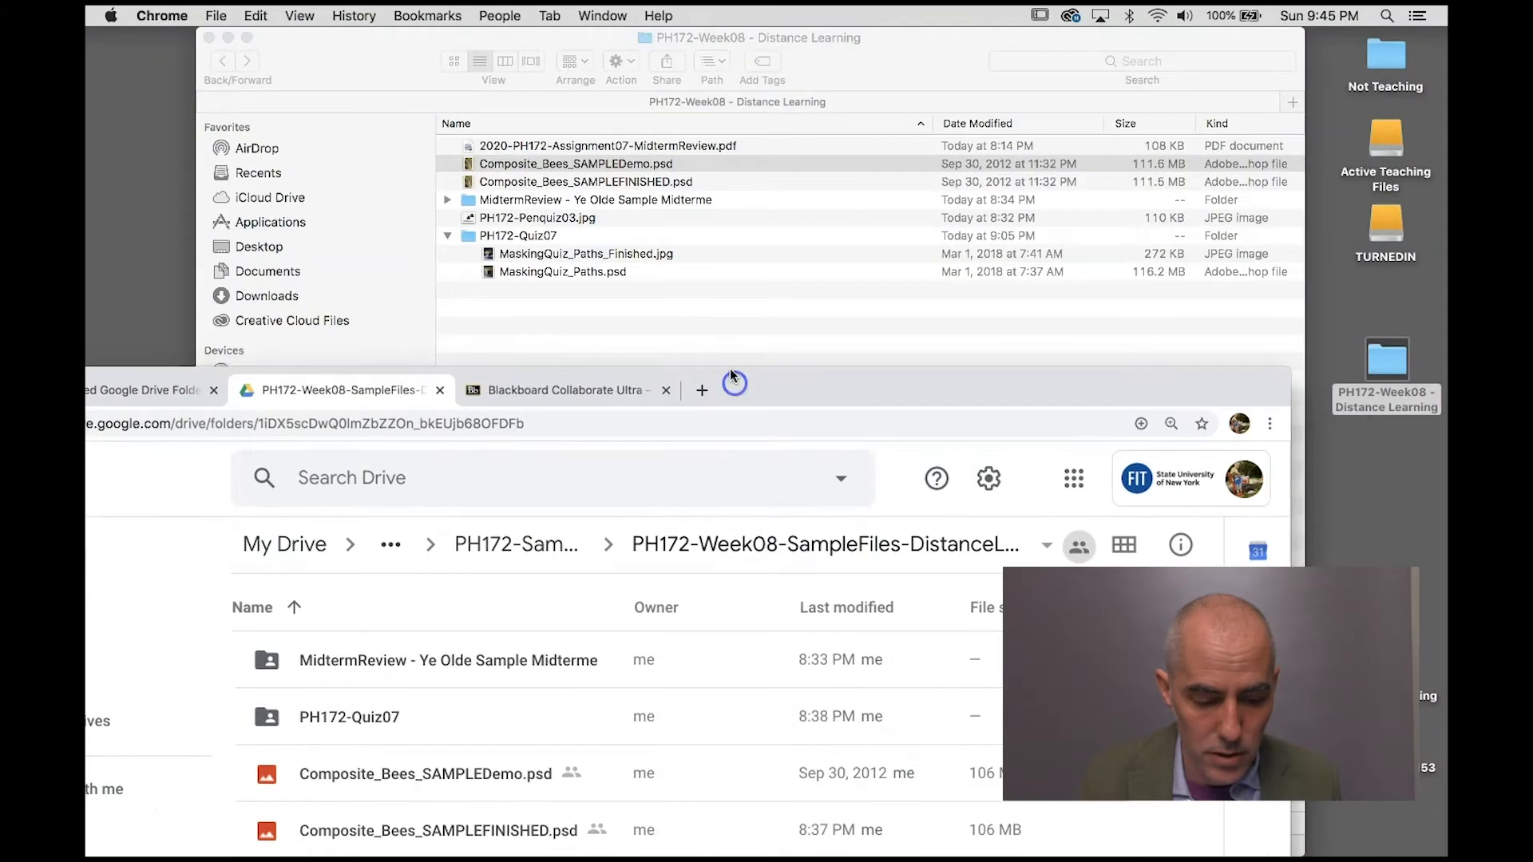
click(773, 254)
double_click(669, 182)
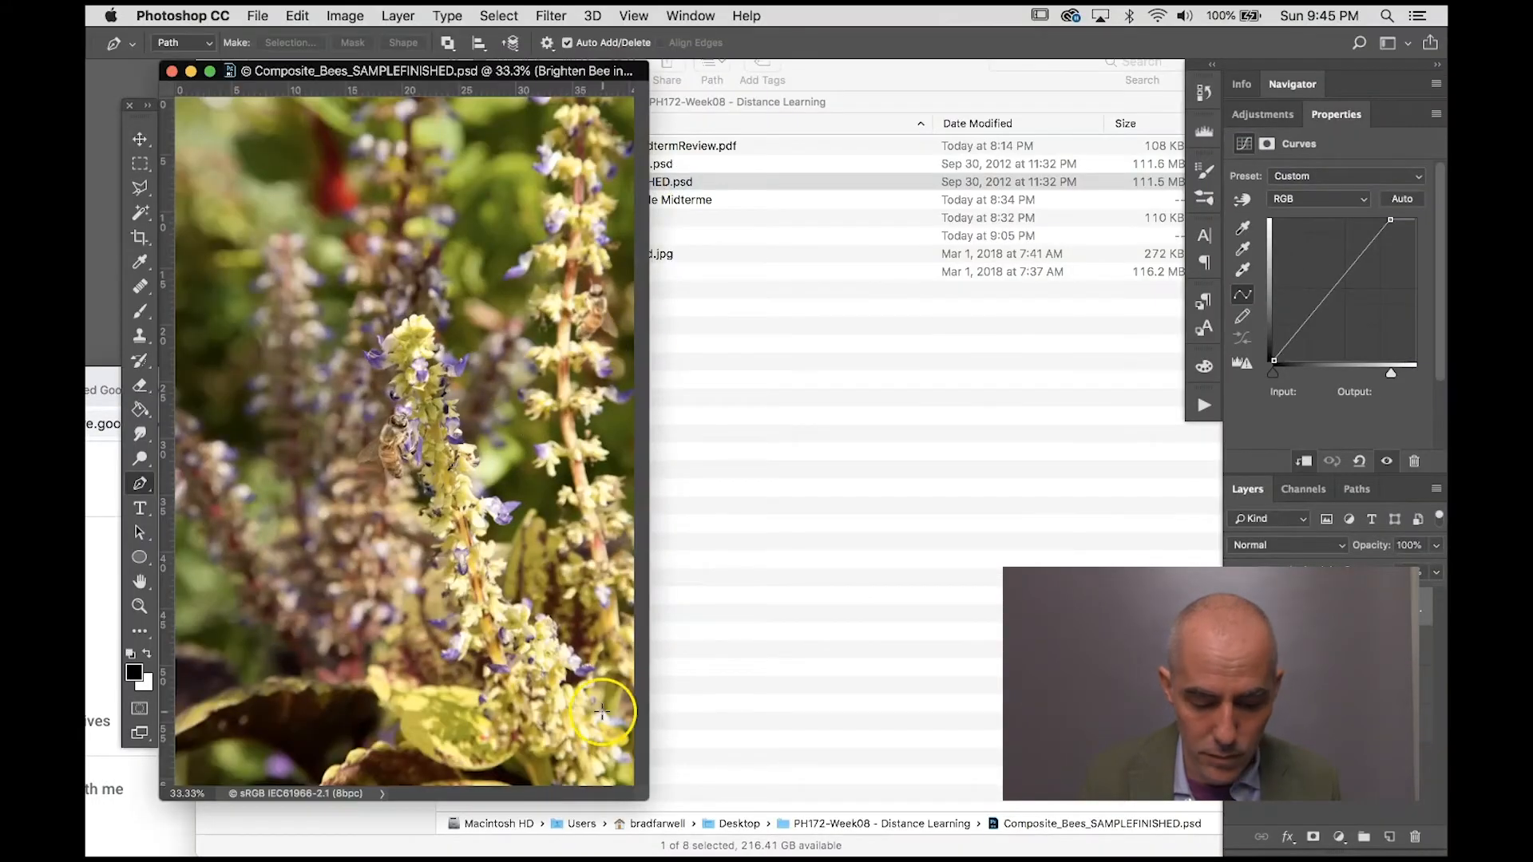
- Examine both bees in the finished composite in an enlarged full-screen view, and close the file
drag(655, 797, 1074, 835)
key(f)
key(super+plus)
key(super+plus)
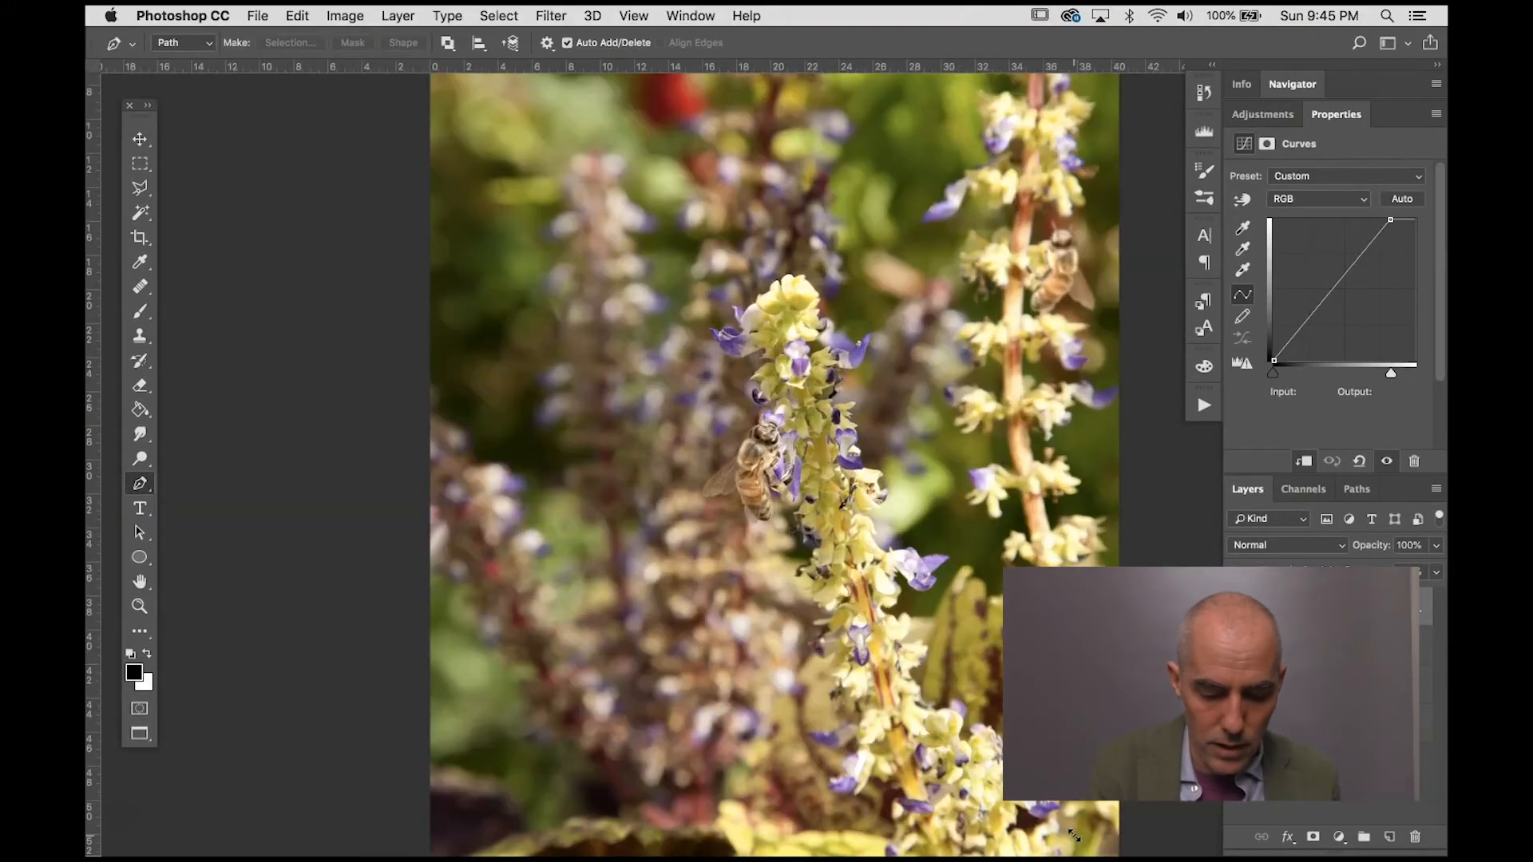
key(space)
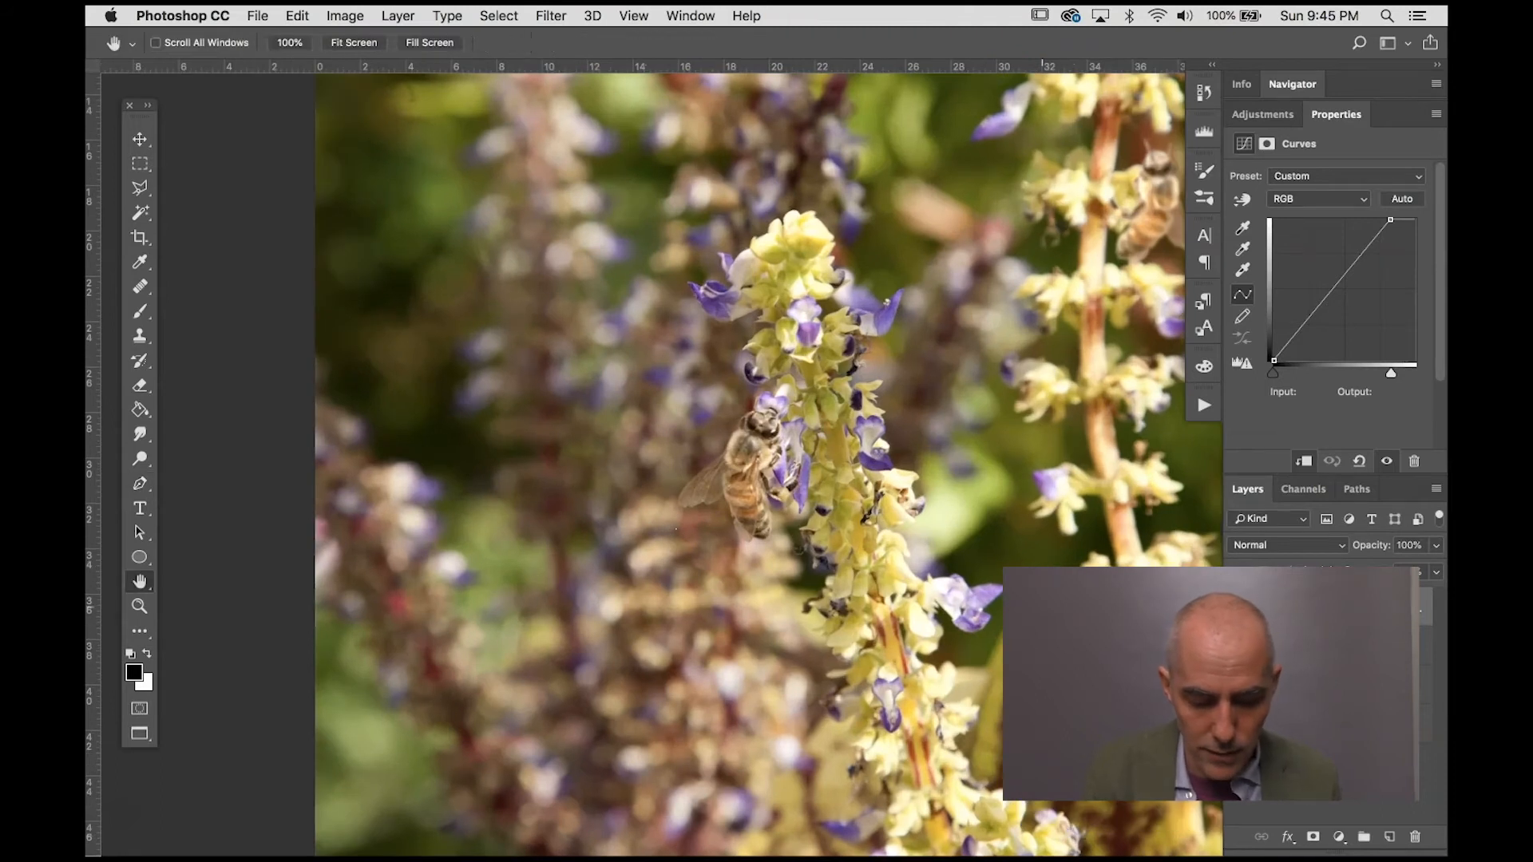
key(super+r)
drag(928, 392, 671, 474)
key(super+r)
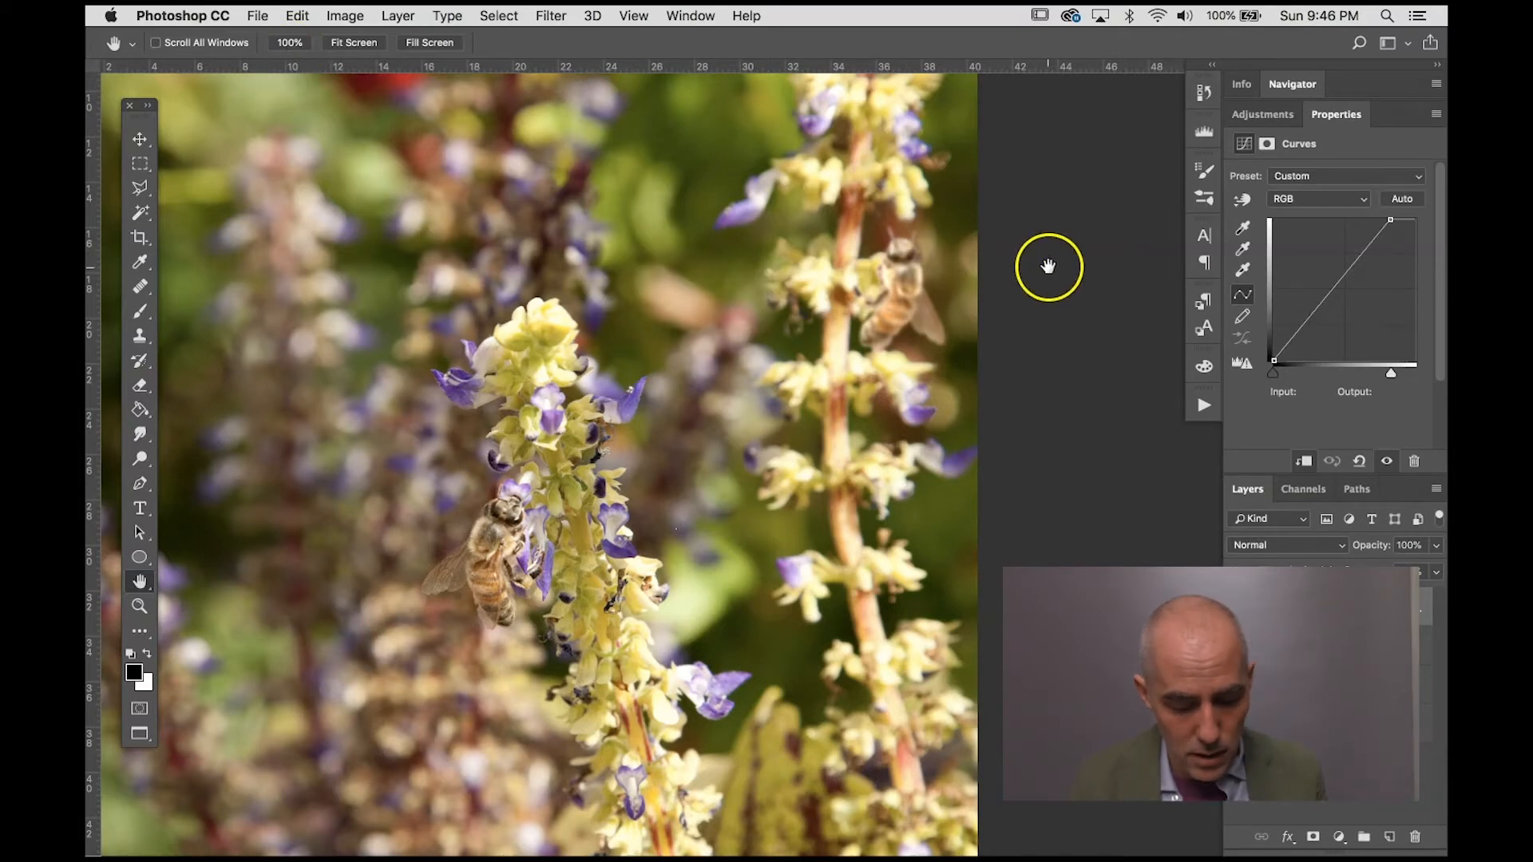
key(super+o)
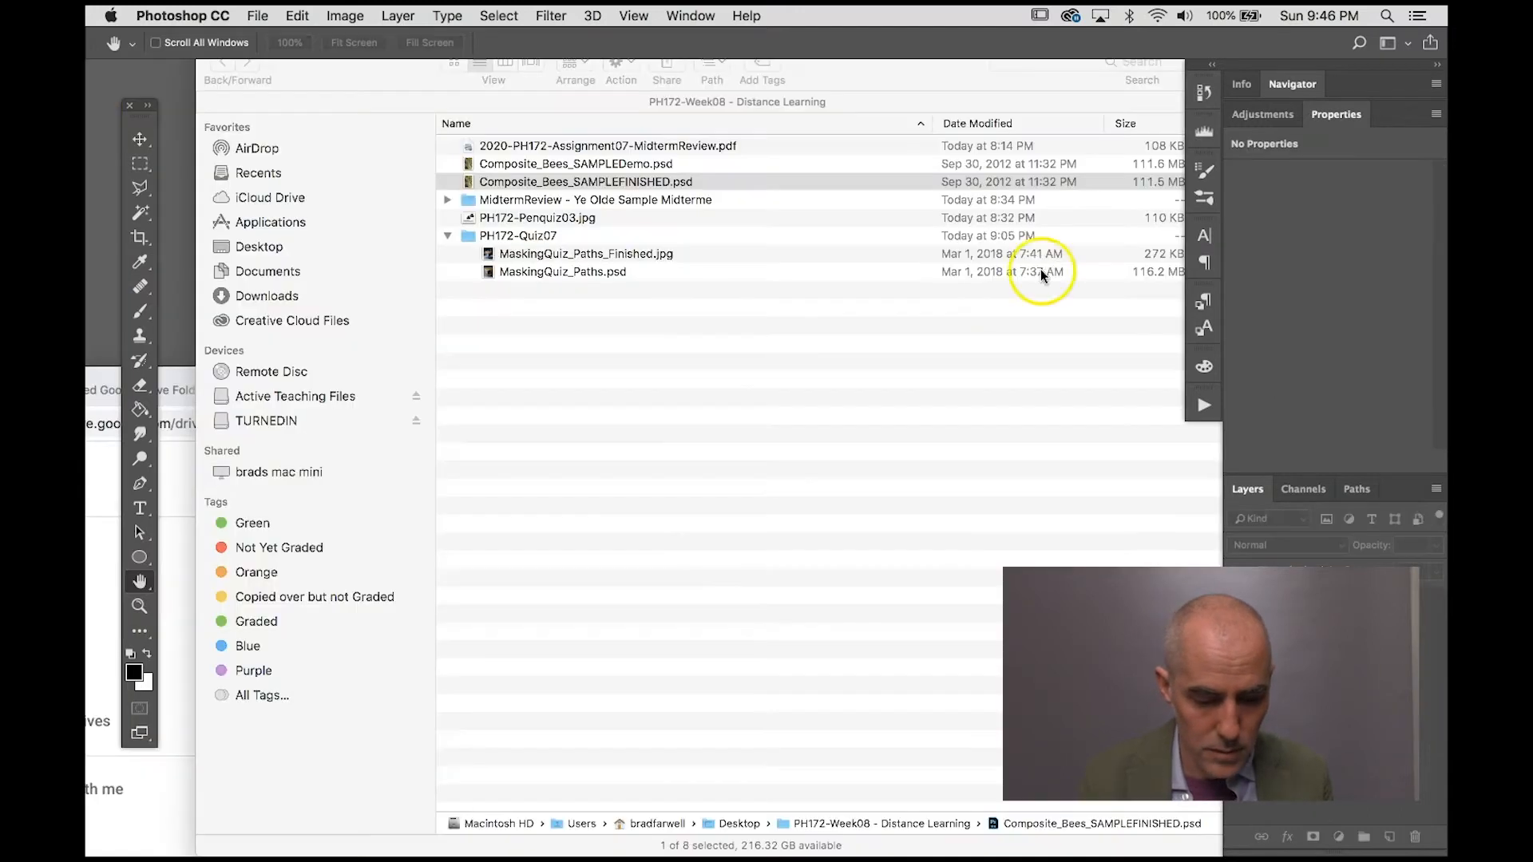
- Open Composite_Bees_SAMPLEDemo.psd and show it full screen, enlarged around the bee and the neighbouring flower stem
double_click(556, 163)
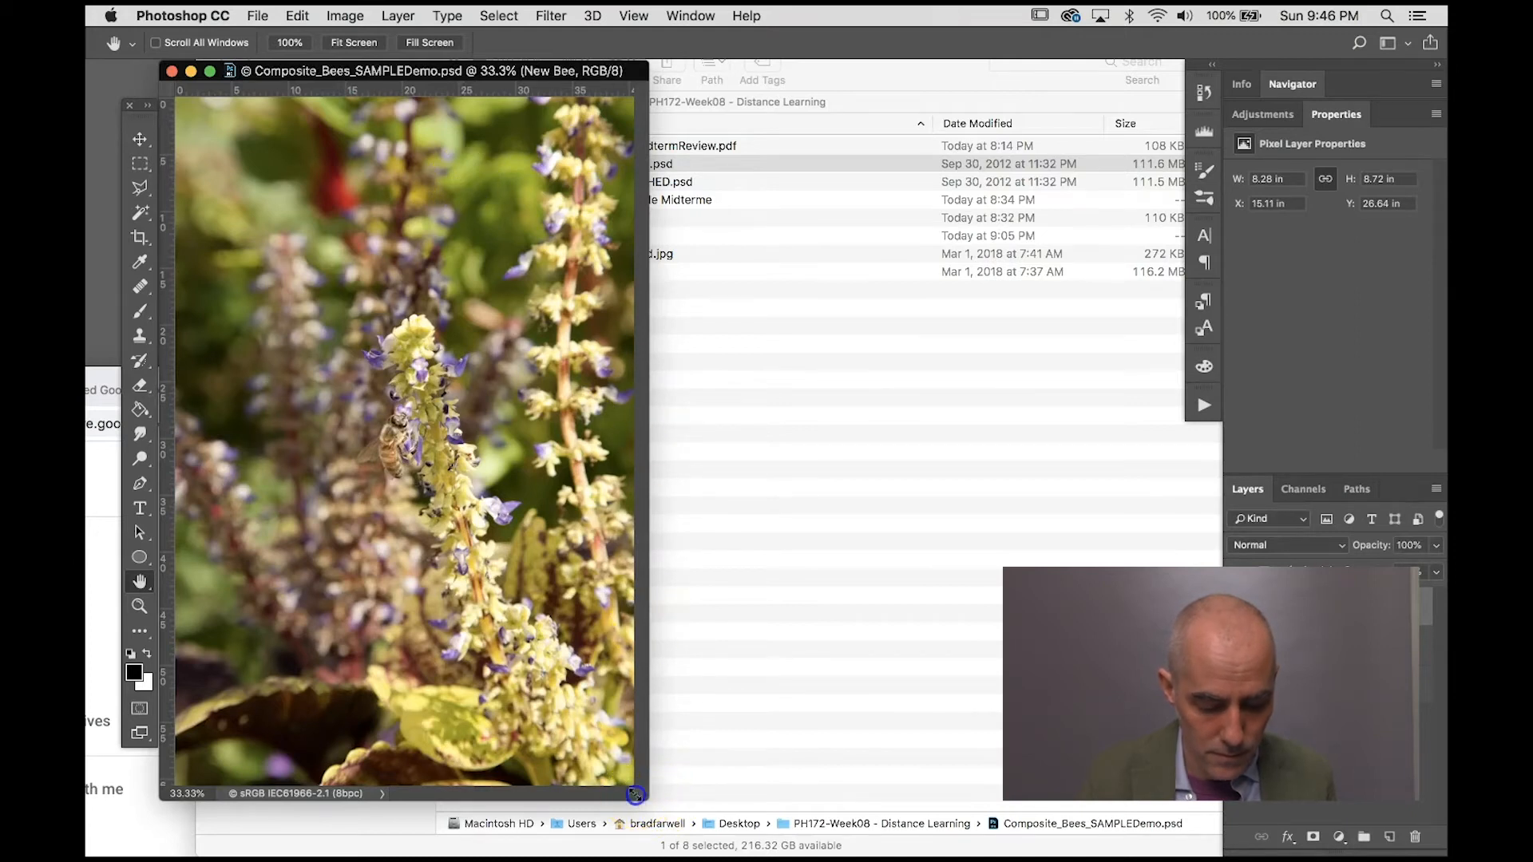
key(f)
key(z)
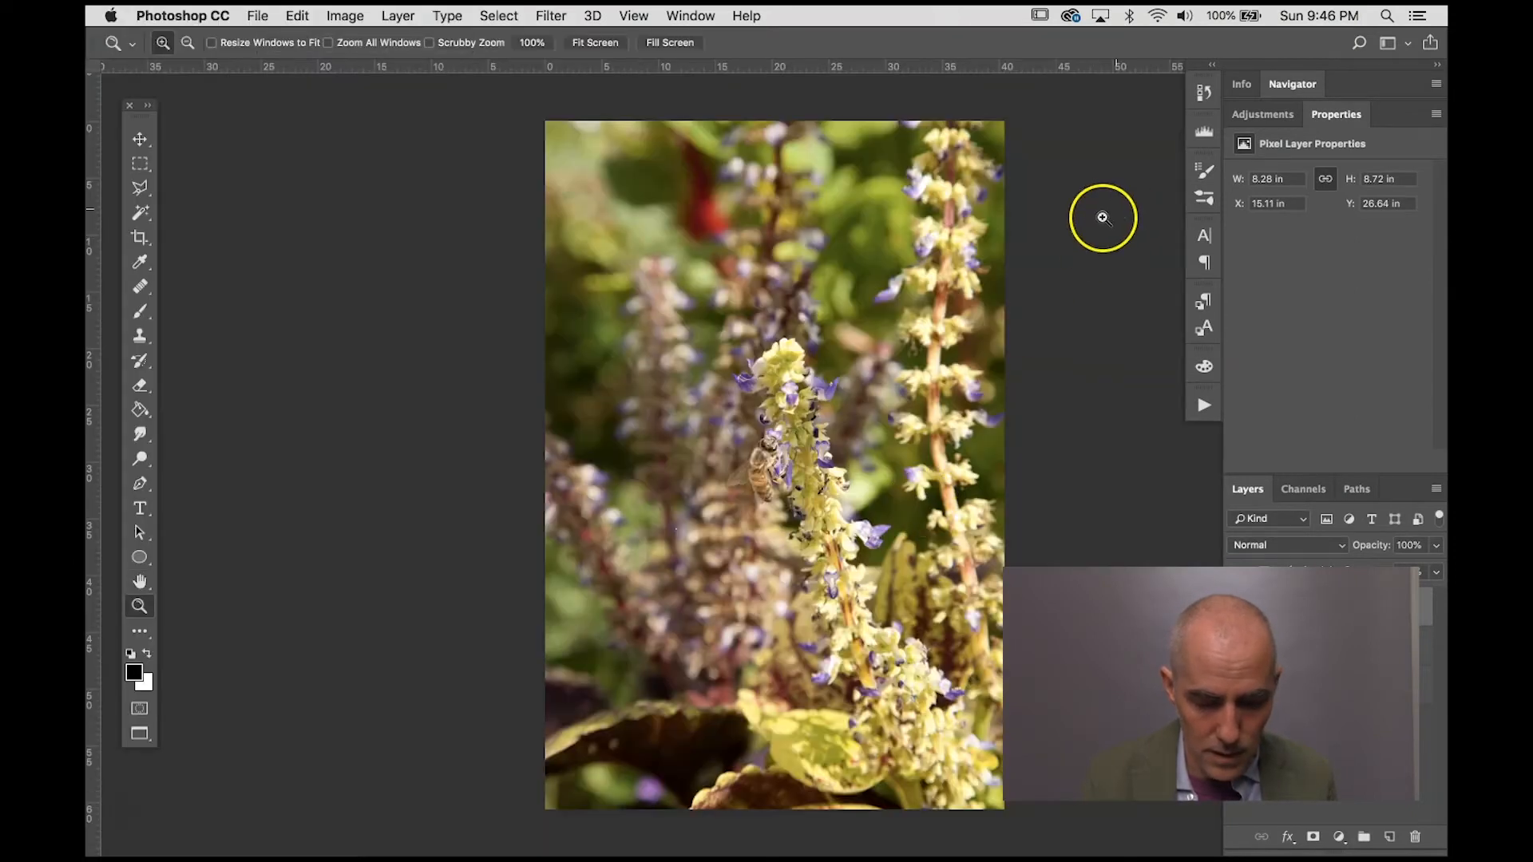
click(796, 427)
click(796, 427)
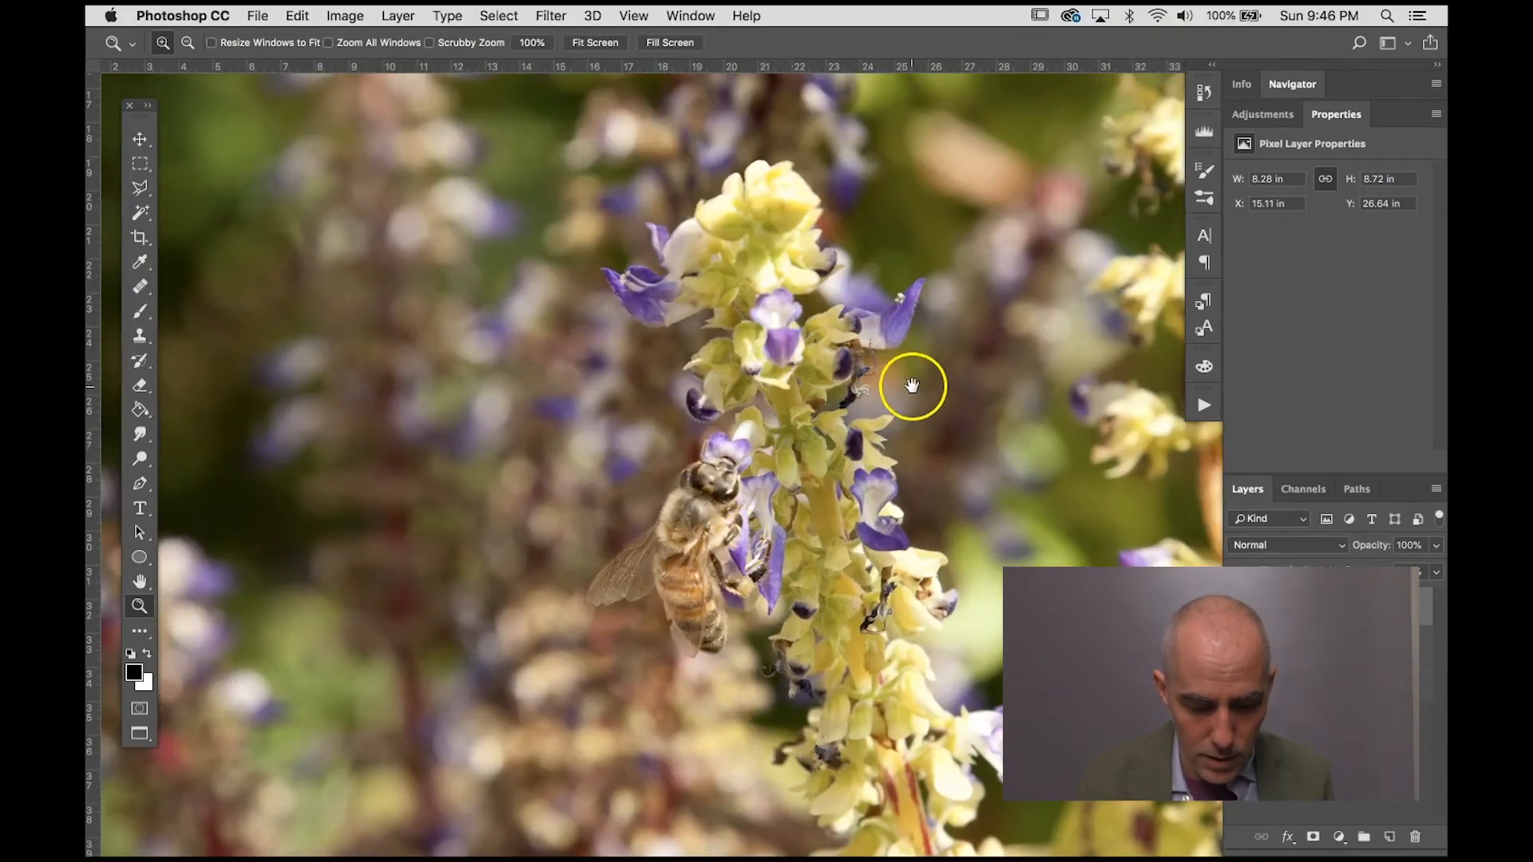
scroll(910, 380, right, 10)
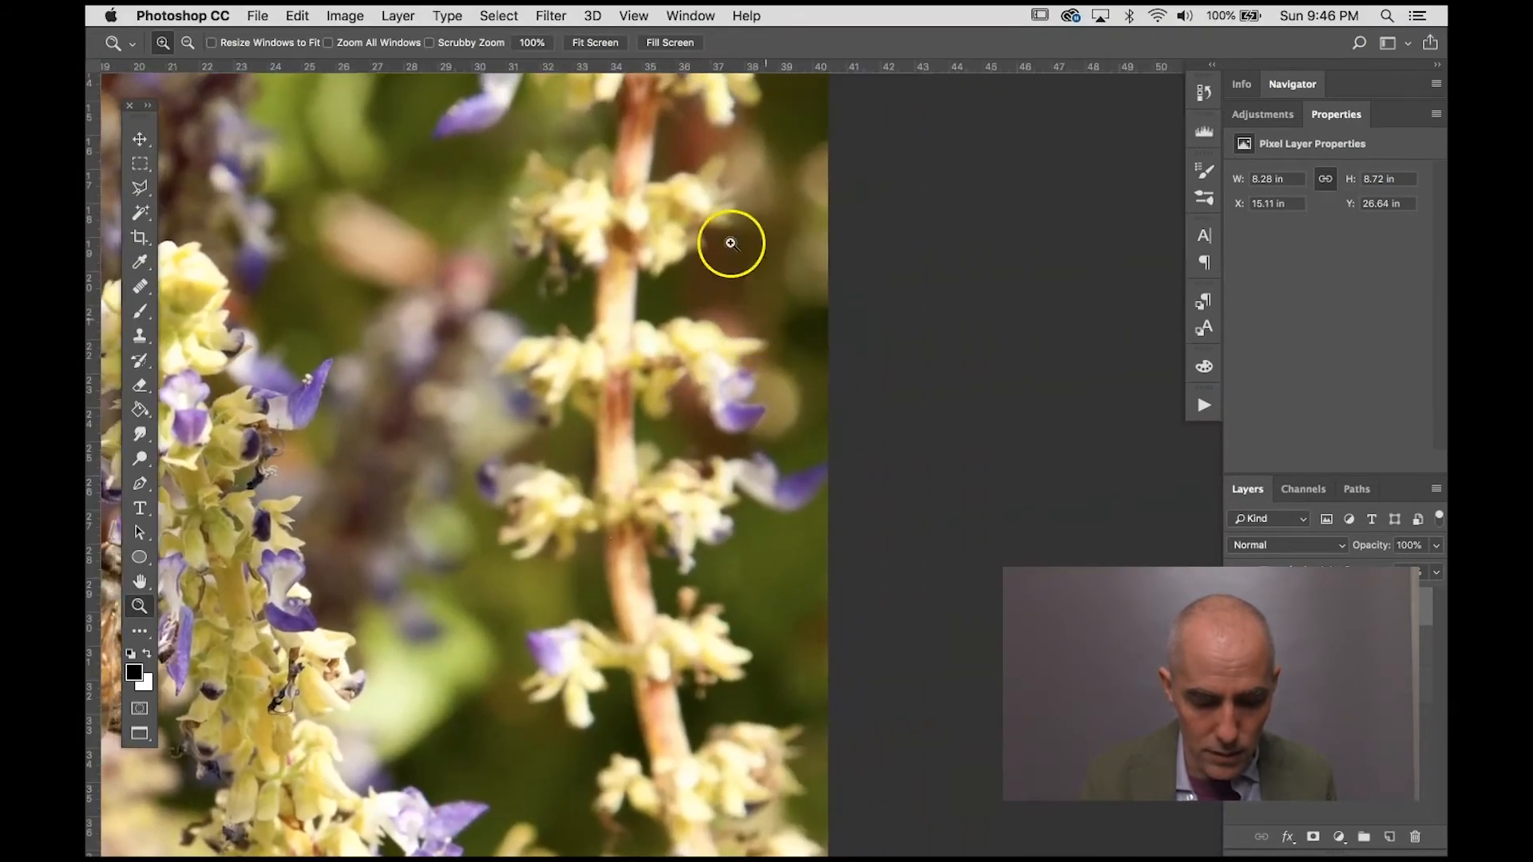
key(space)
drag(529, 547, 825, 377)
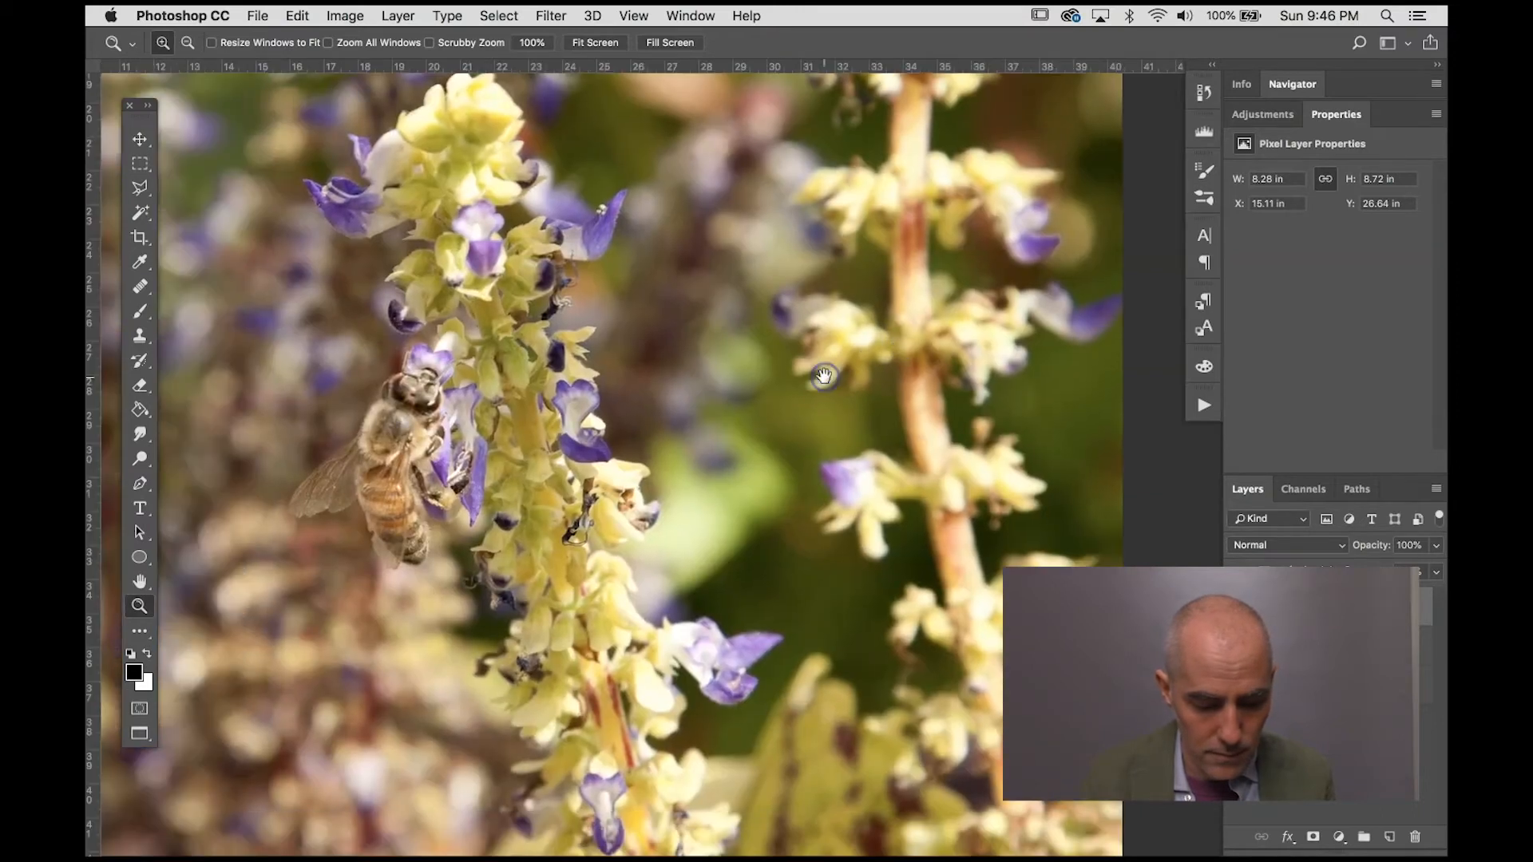
drag(705, 376, 709, 449)
key(super+r)
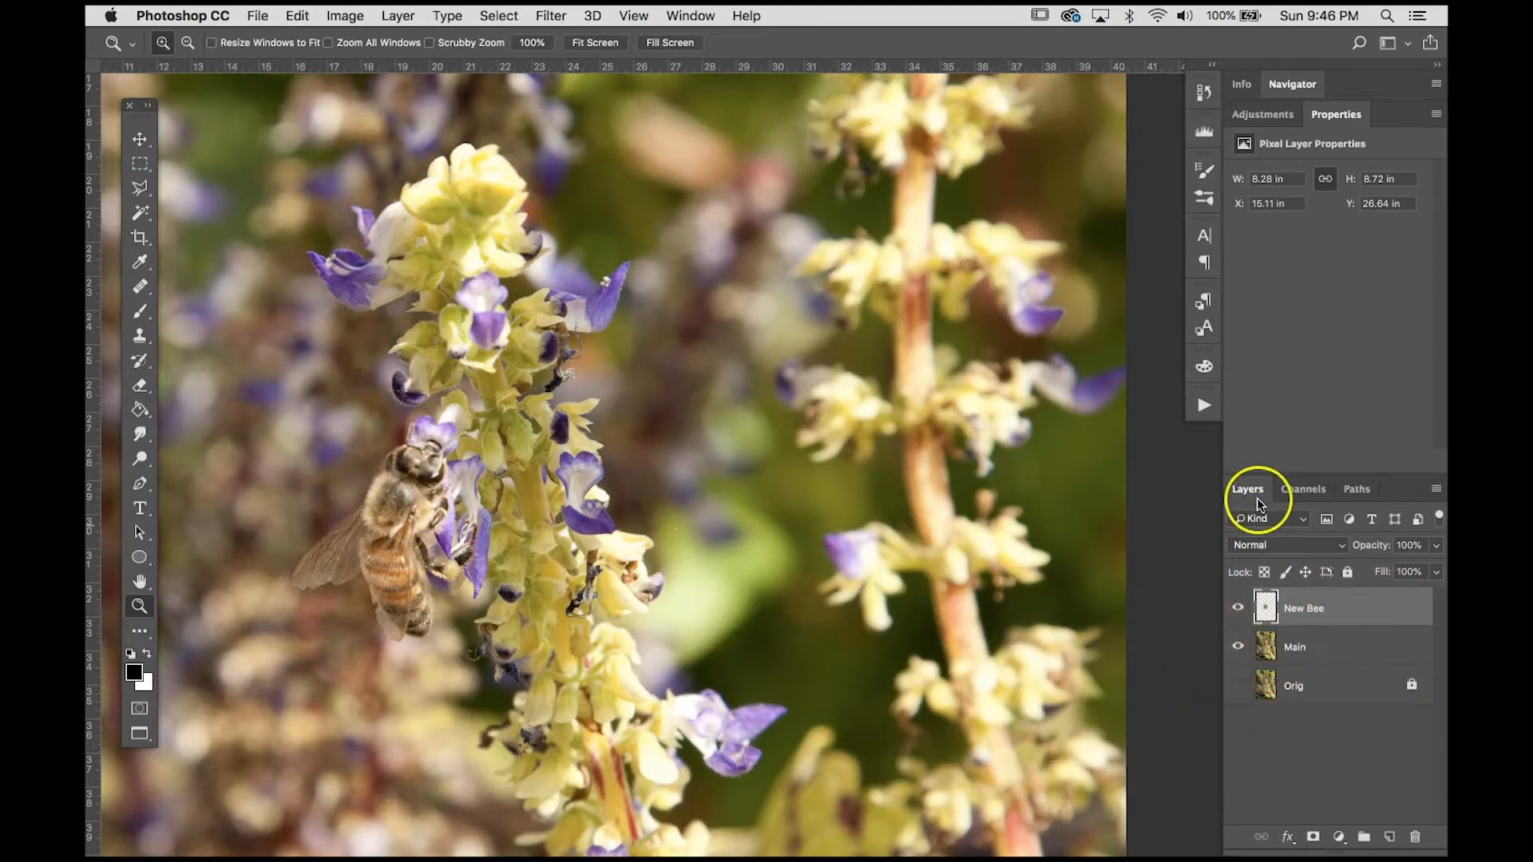
- Float the Layers list over the image and inspect the New Bee, Main and Orig layers by toggling their visibility
drag(1250, 492, 743, 287)
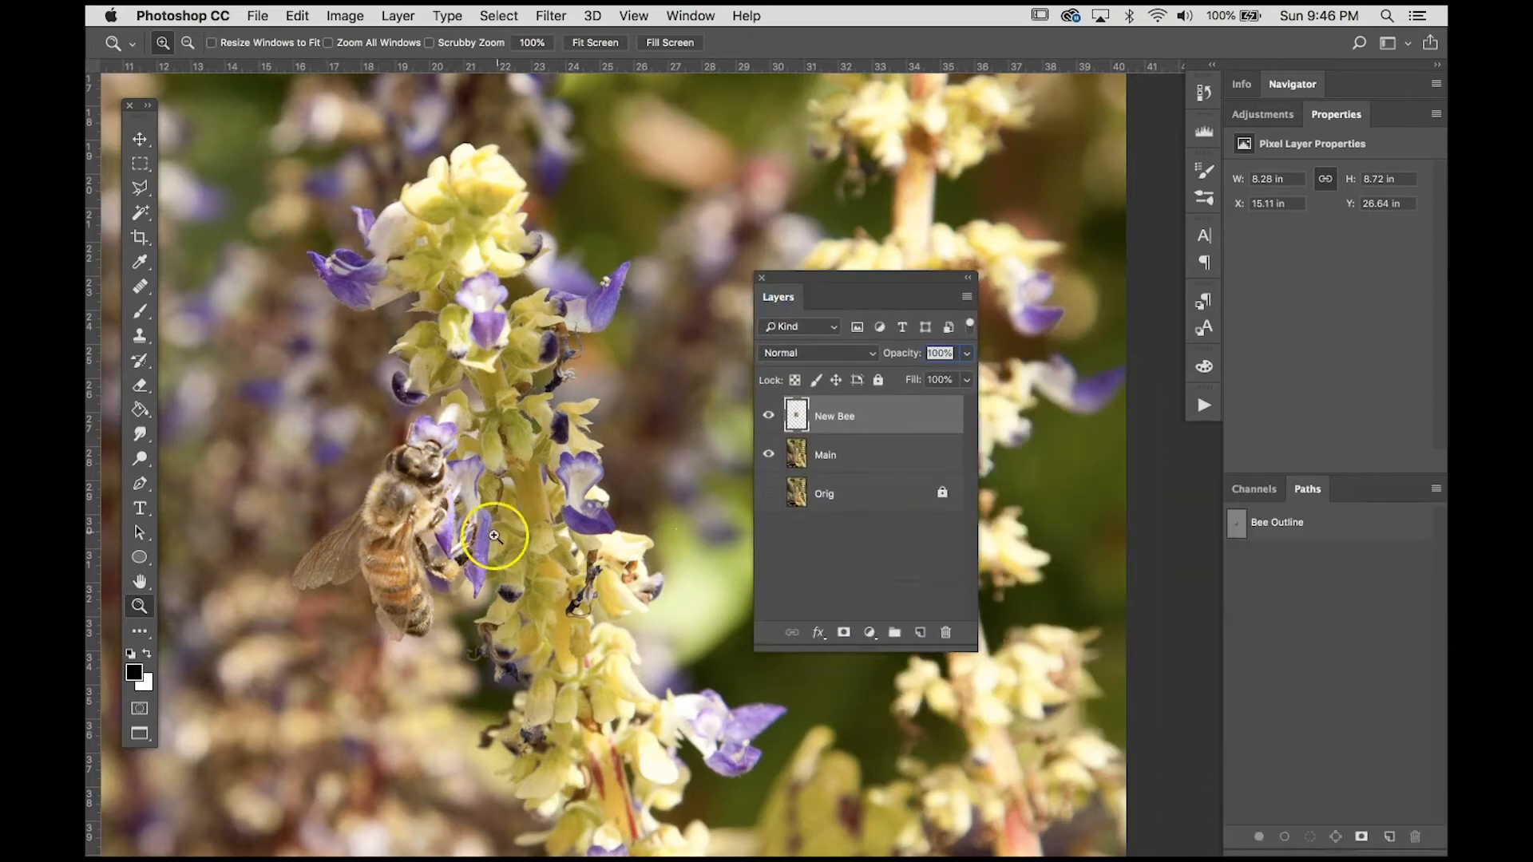
click(768, 457)
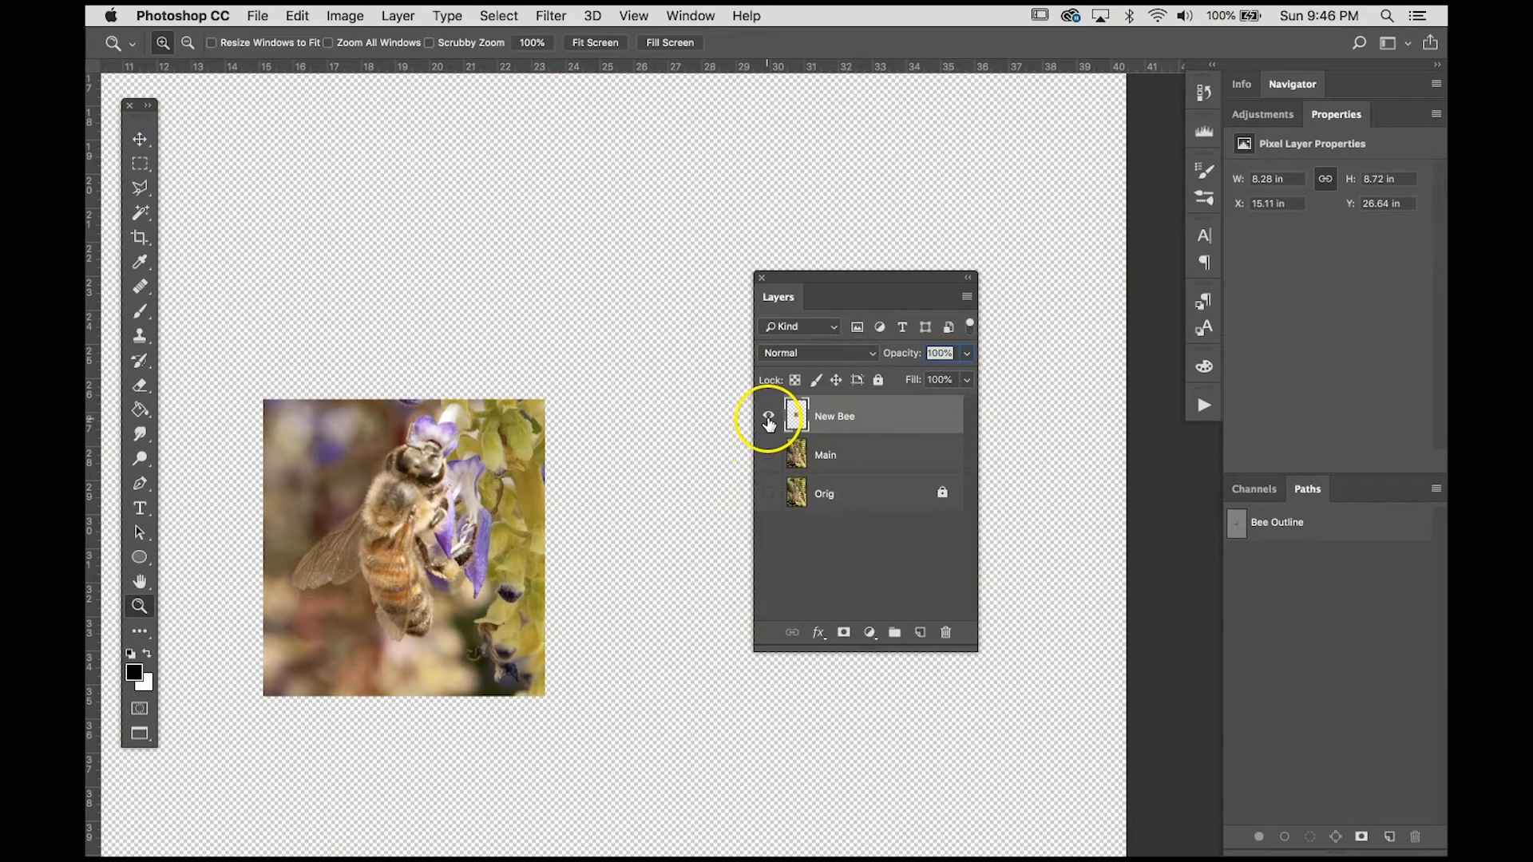
click(768, 419)
click(768, 418)
click(768, 455)
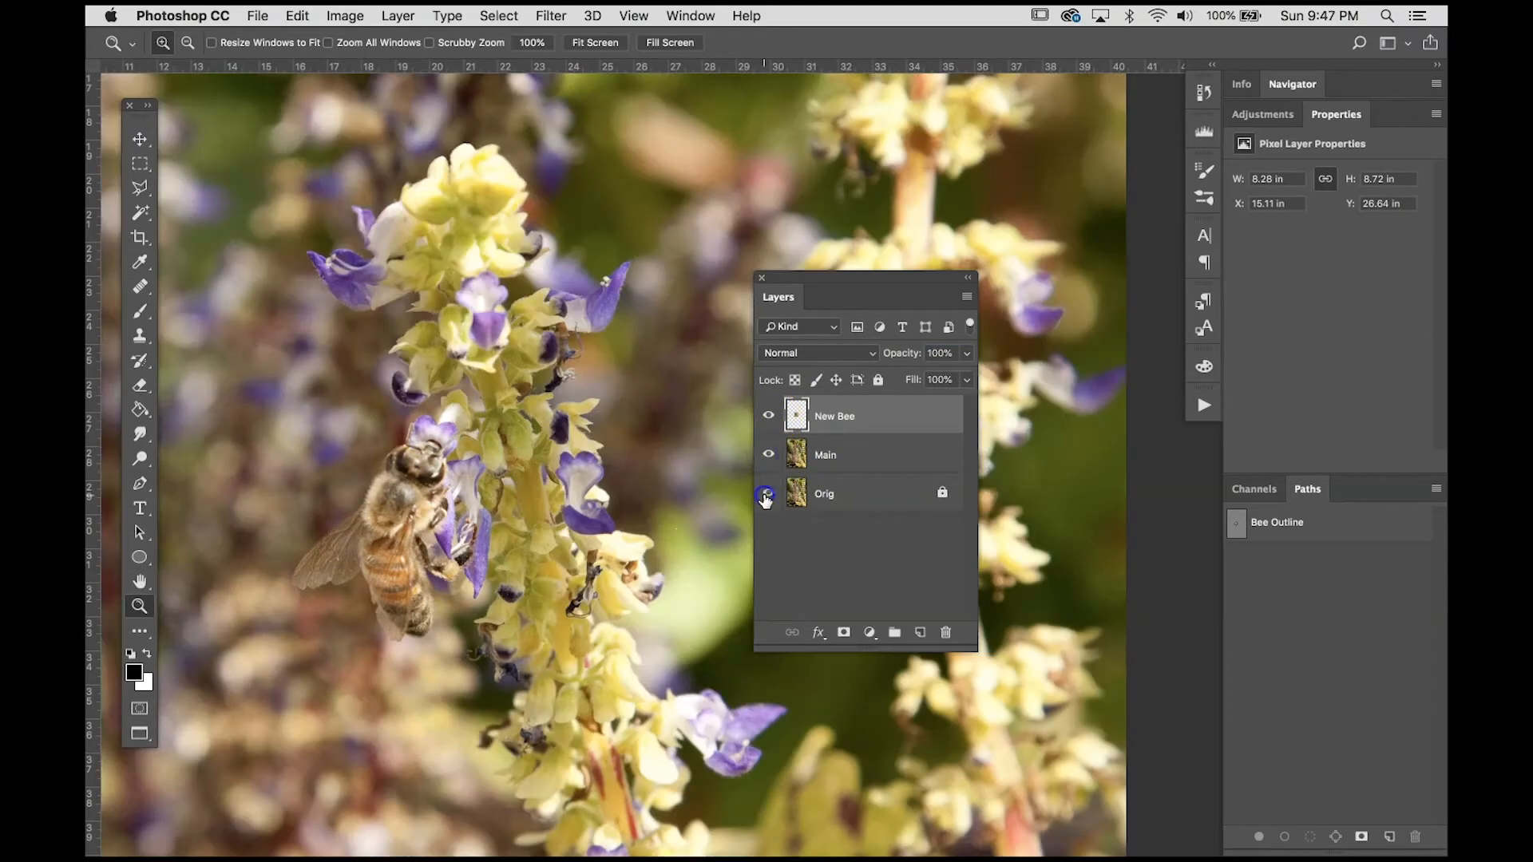
click(768, 416)
click(768, 416)
- Copy a rectangular selection around the bee on the New Bee layer, review the special paste options, and deselect without pasting
key(m)
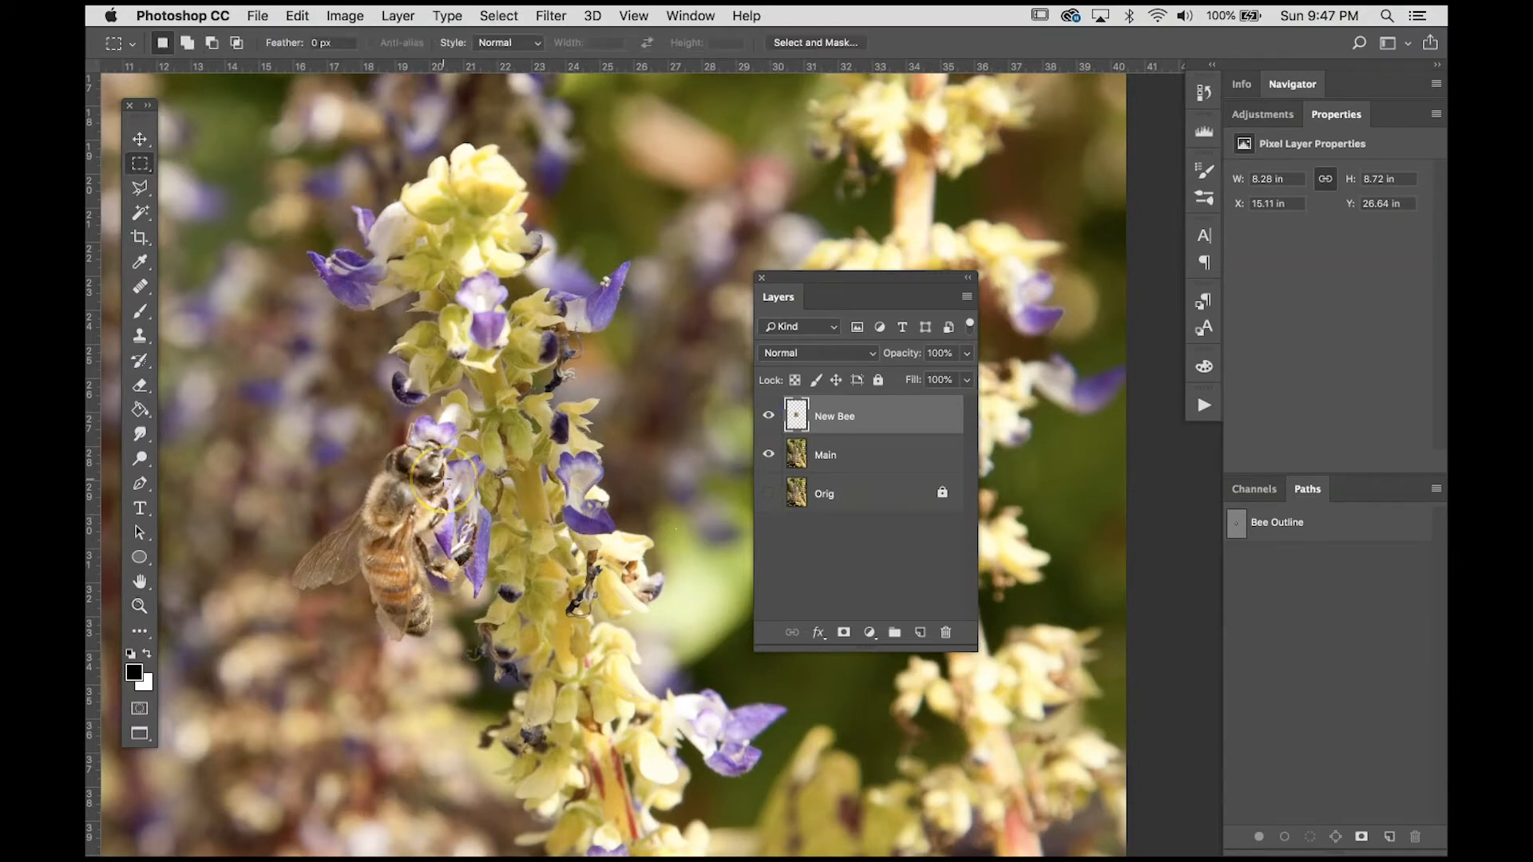
drag(236, 396, 641, 732)
click(297, 15)
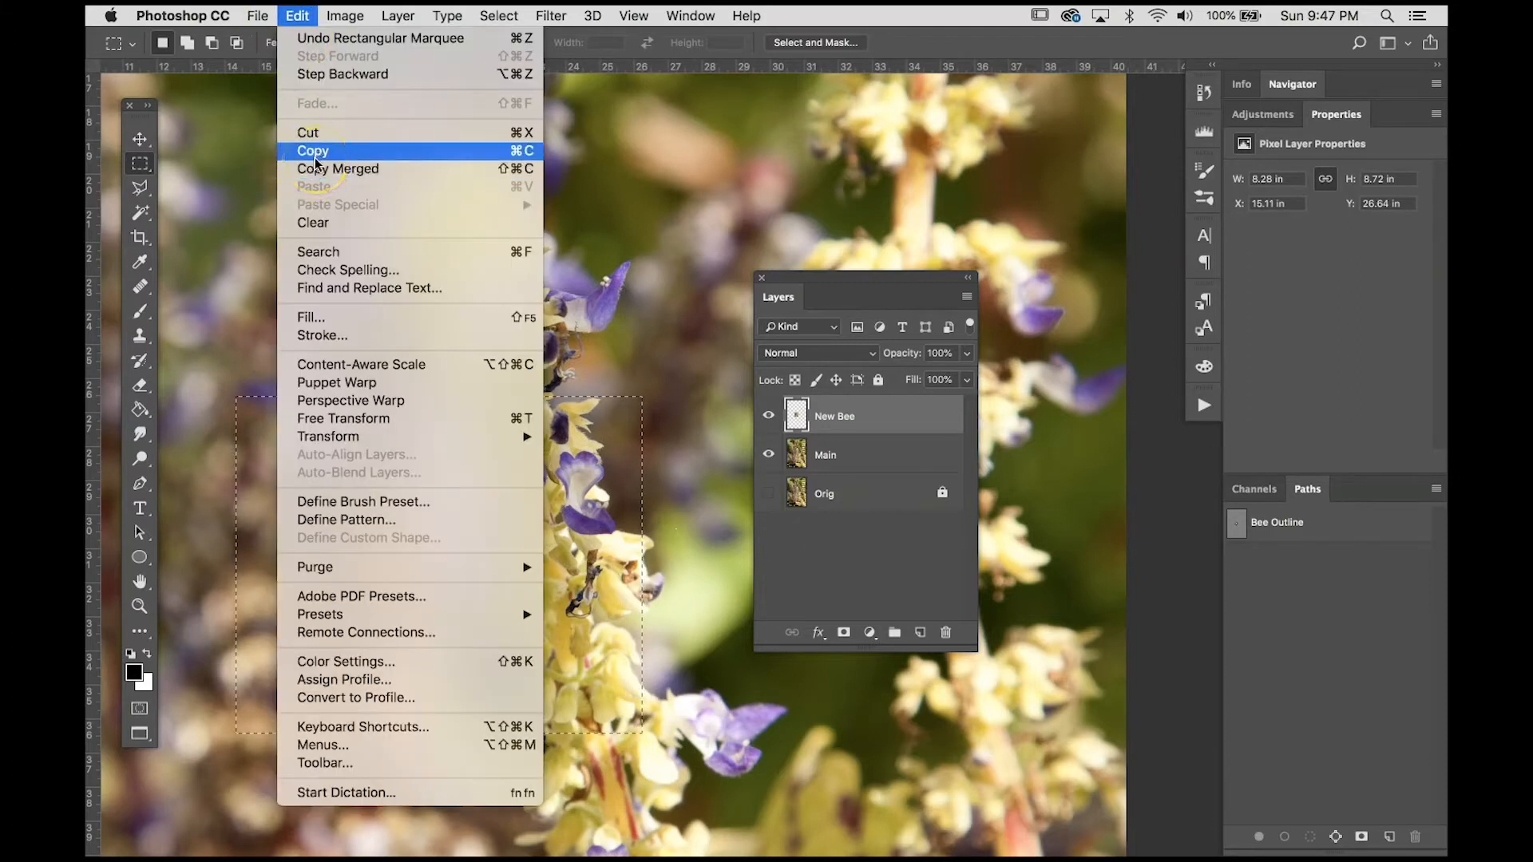
click(315, 157)
click(297, 15)
mouse_move(344, 205)
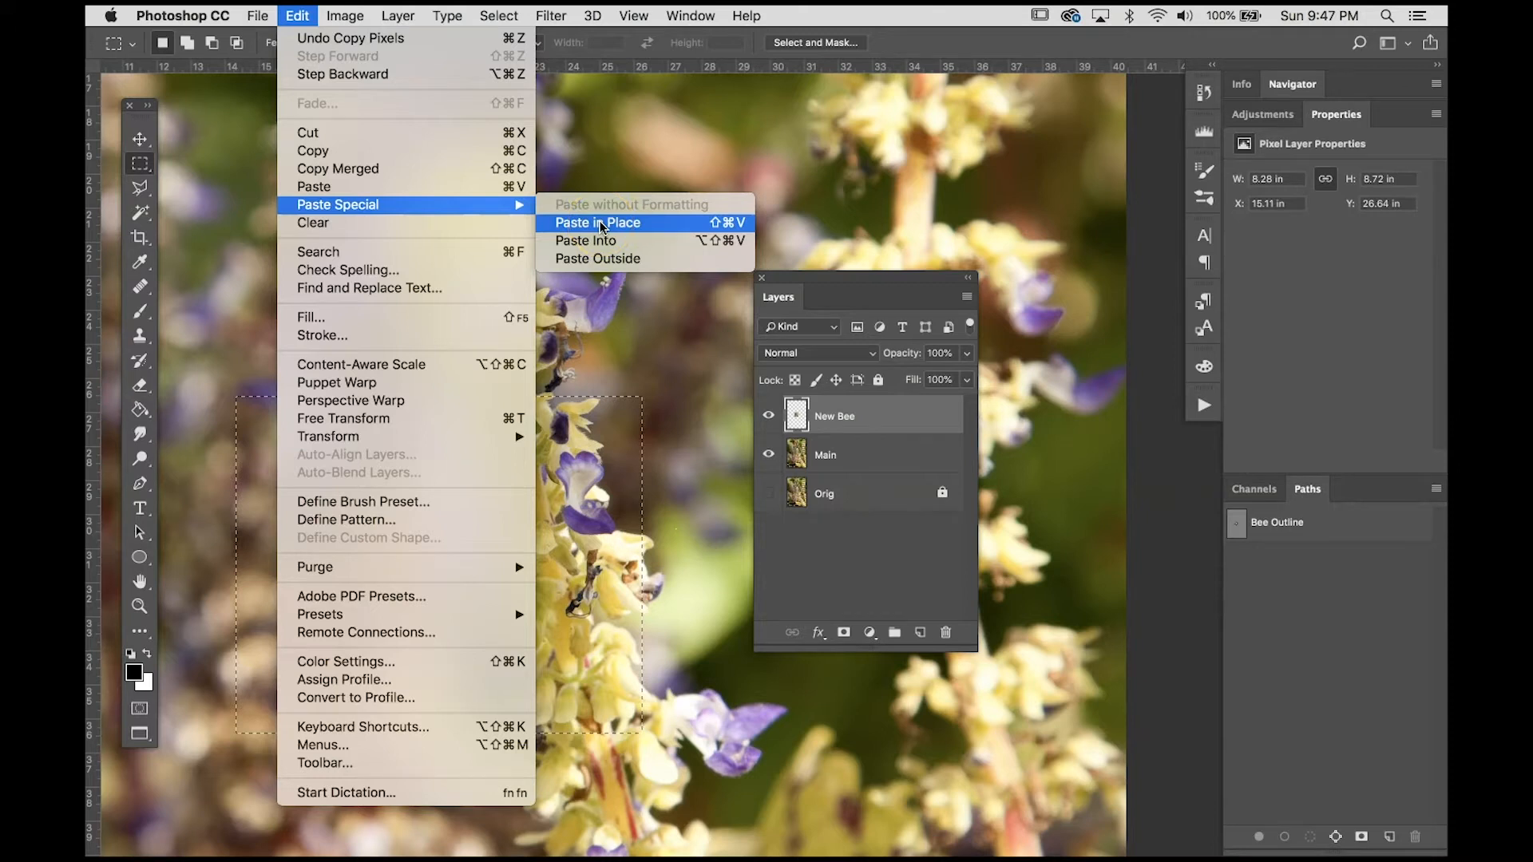
click(671, 148)
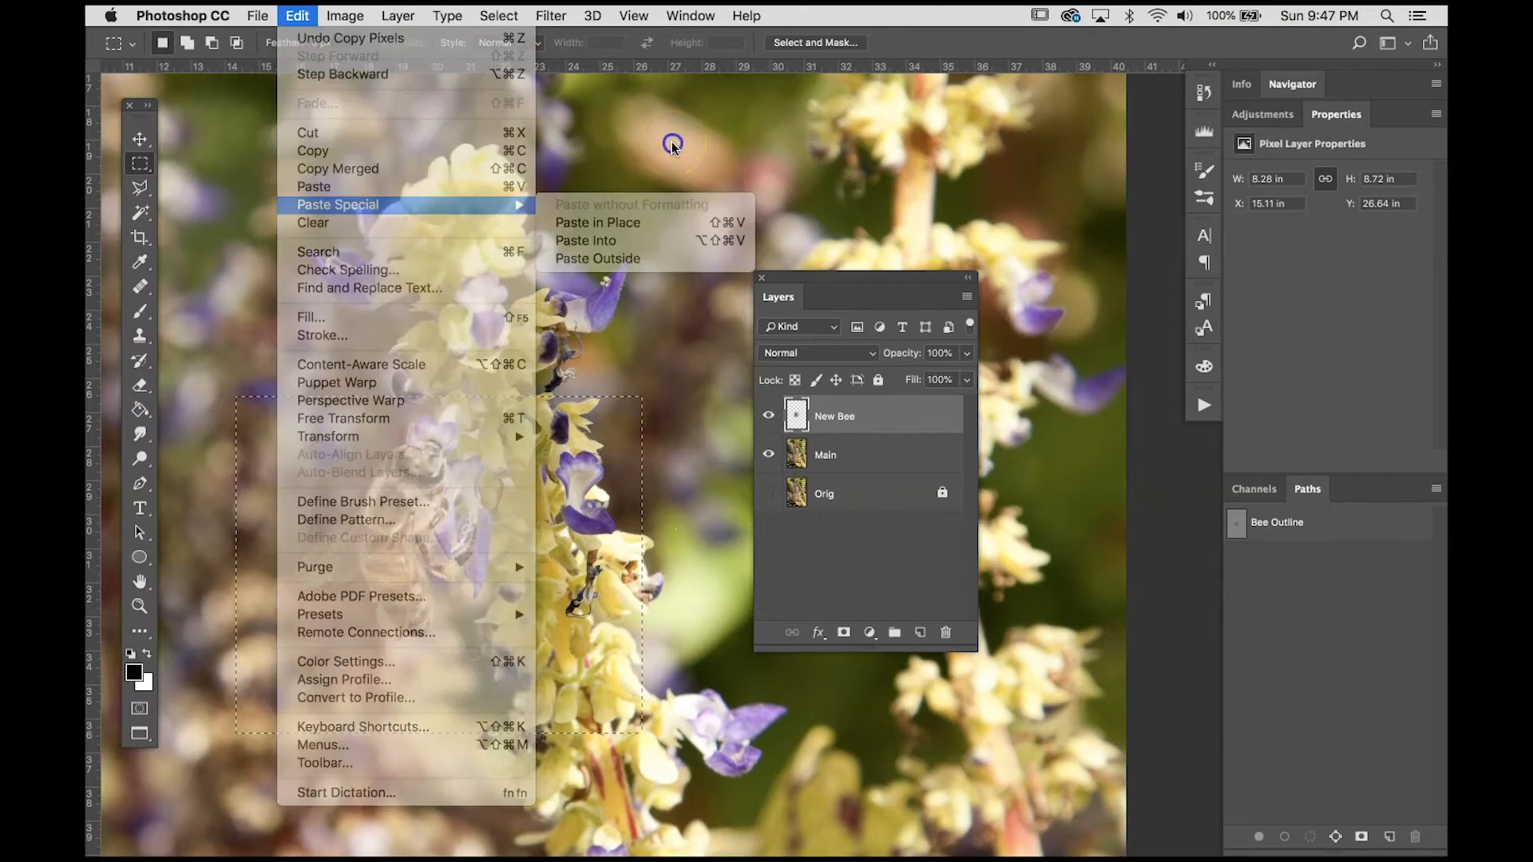
key(super+d)
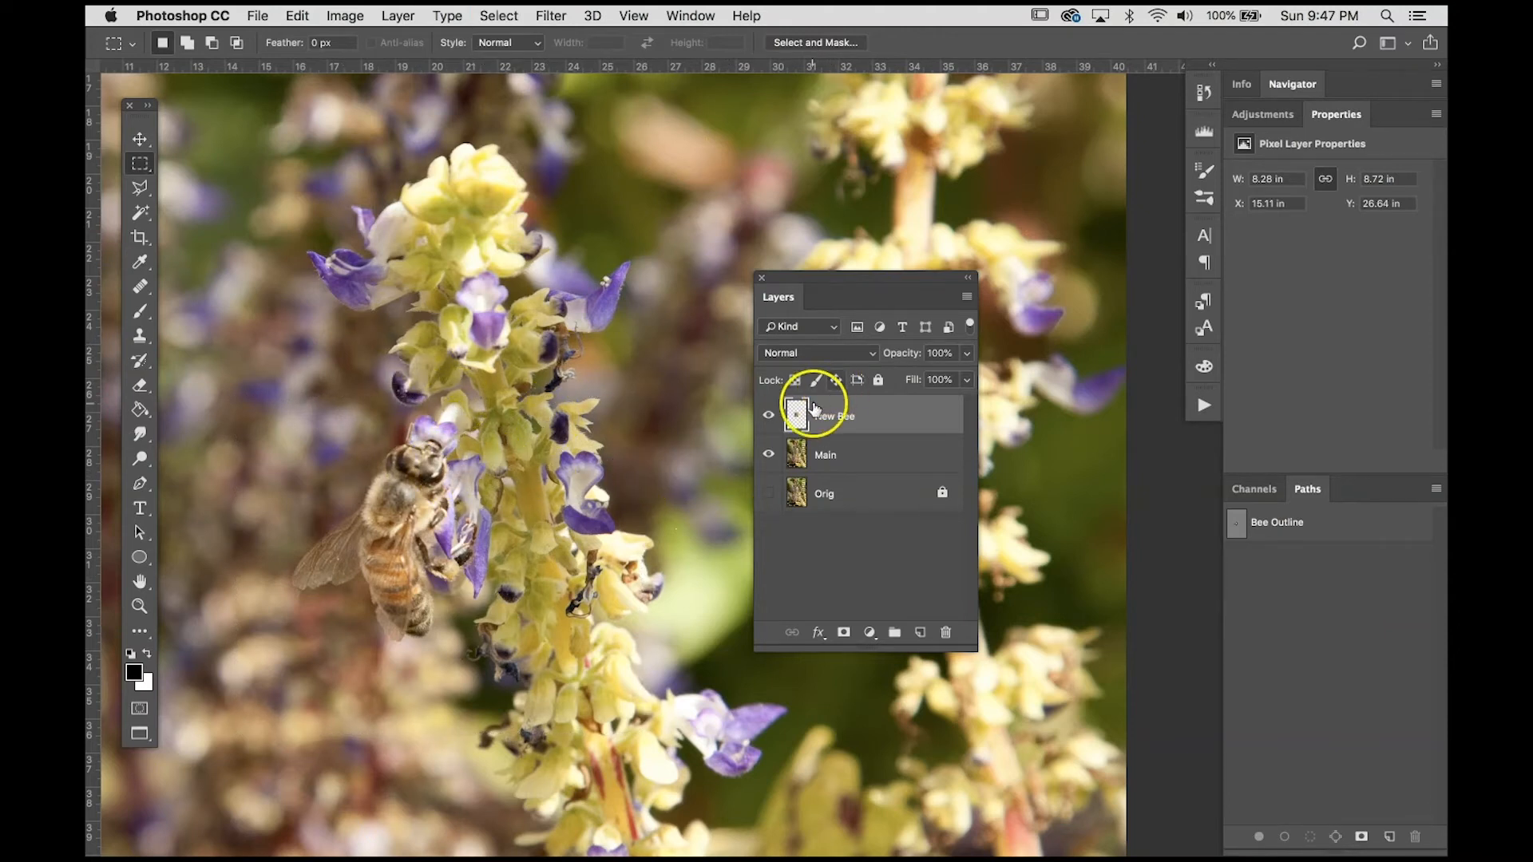
- Try moving the New Bee layer's unmasked patch up the flower stem, and undo the move
key(v)
drag(438, 456, 488, 258)
key(super+z)
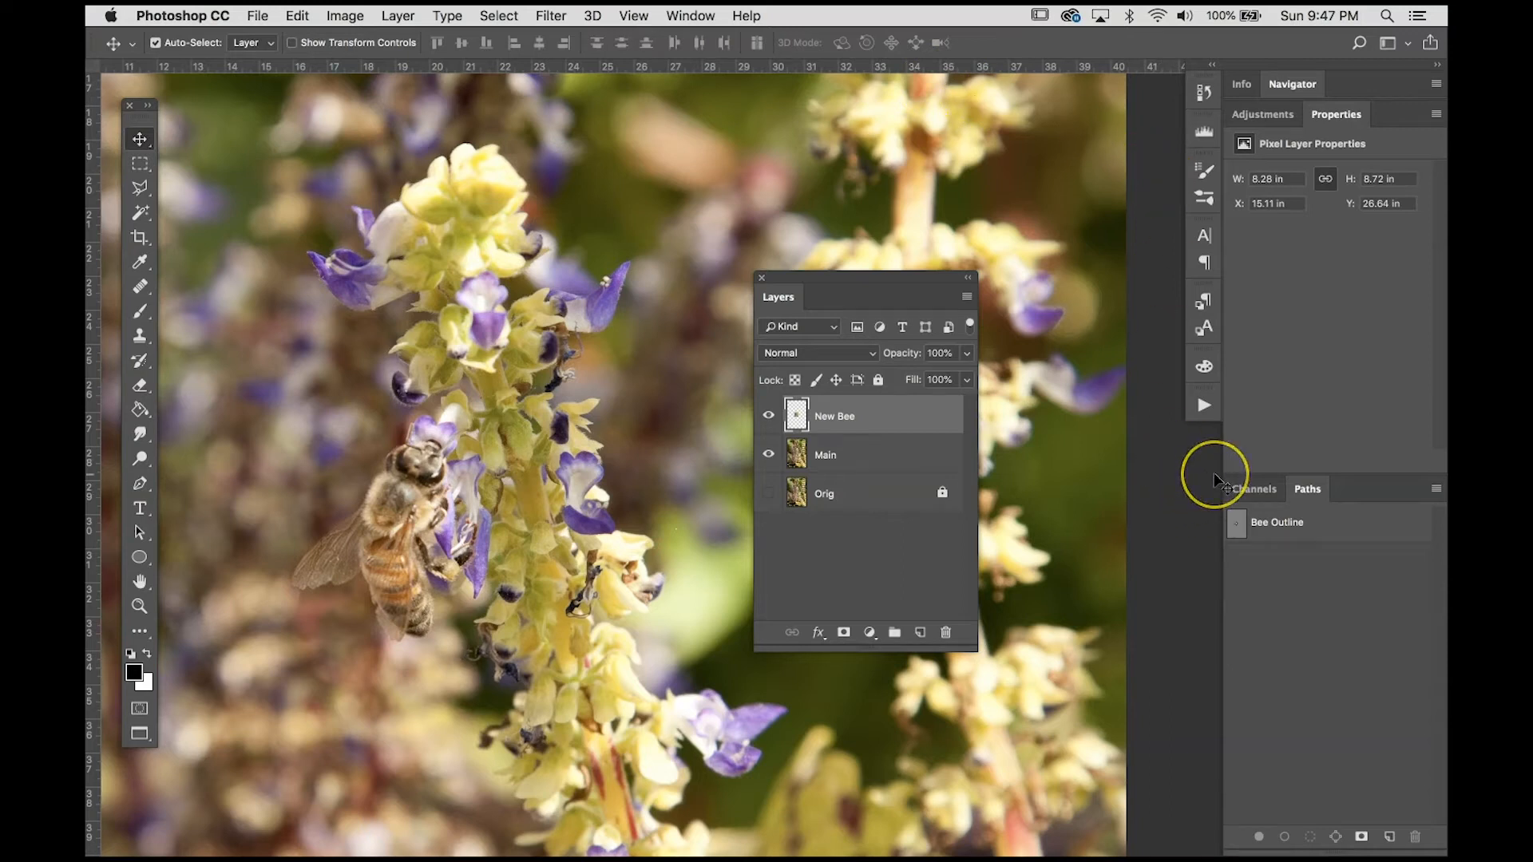
- Dock Layers back beside Channels and Paths, and load the Bee Outline path as a selection
click(1258, 500)
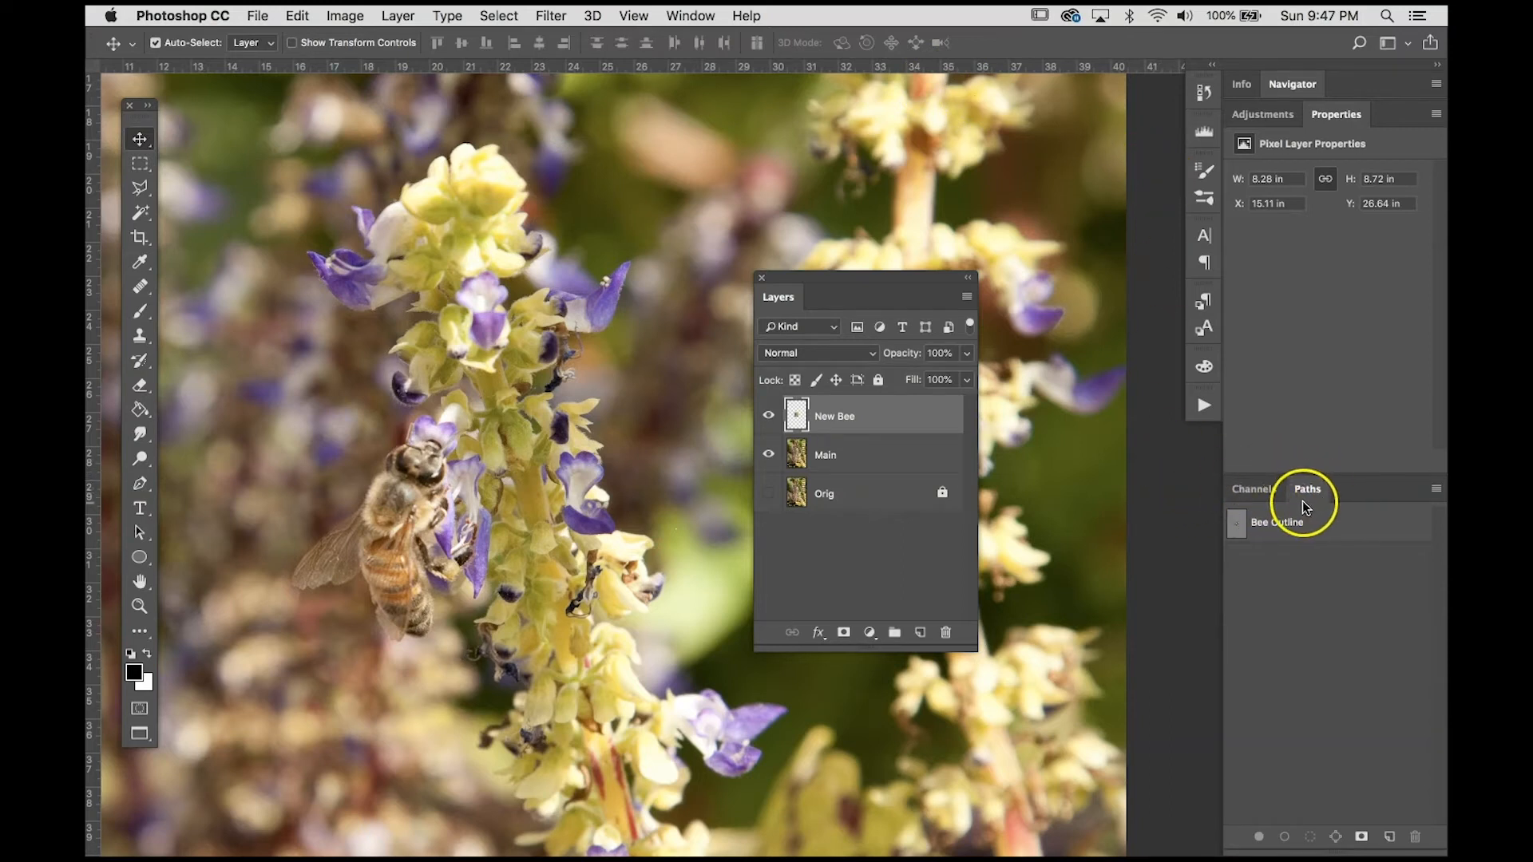
drag(784, 302, 1371, 479)
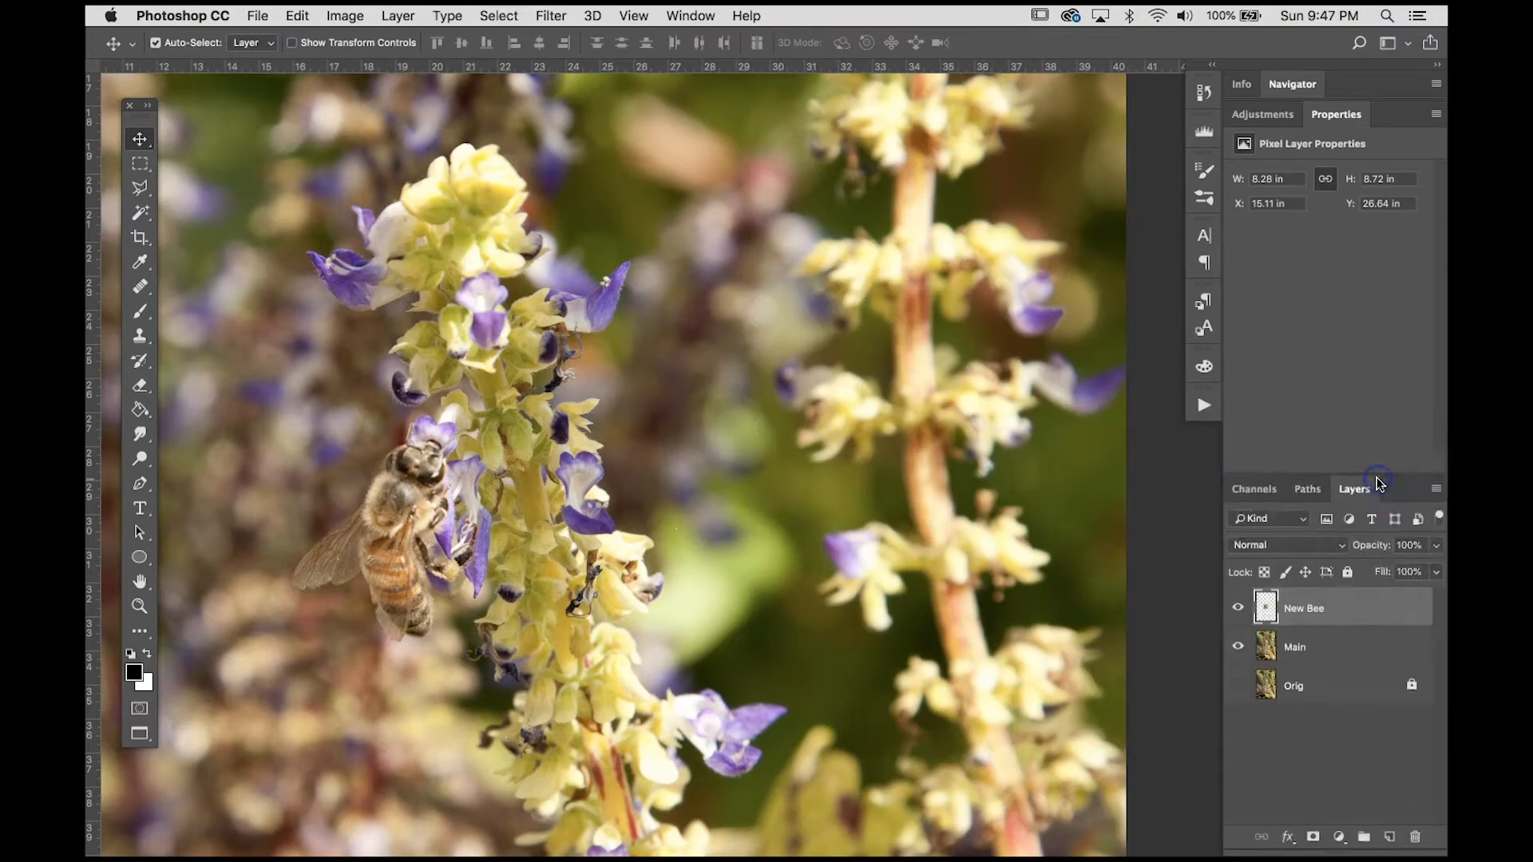
click(1305, 489)
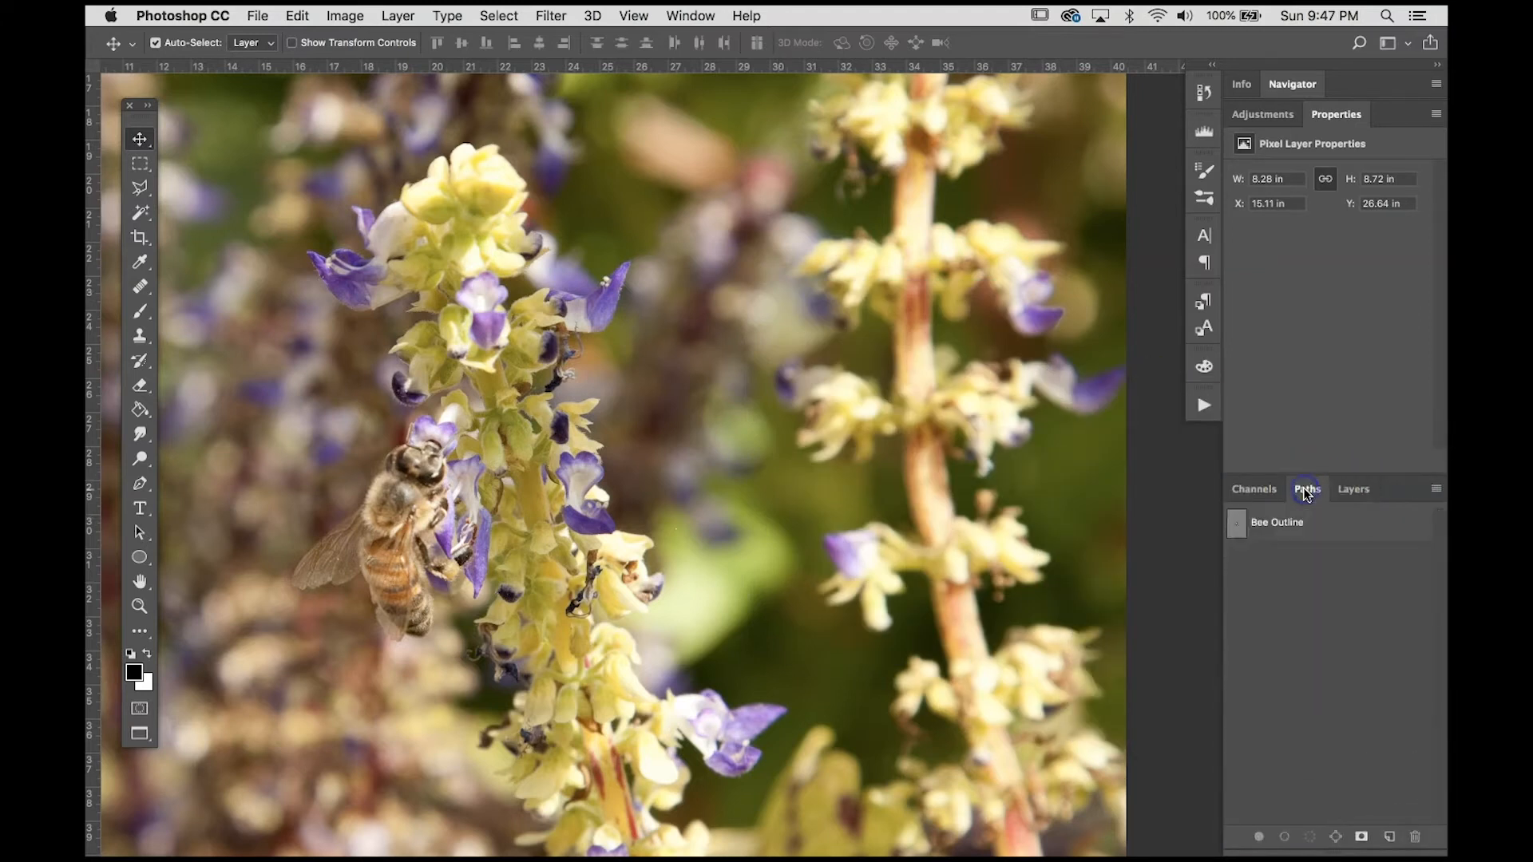
click(1283, 523)
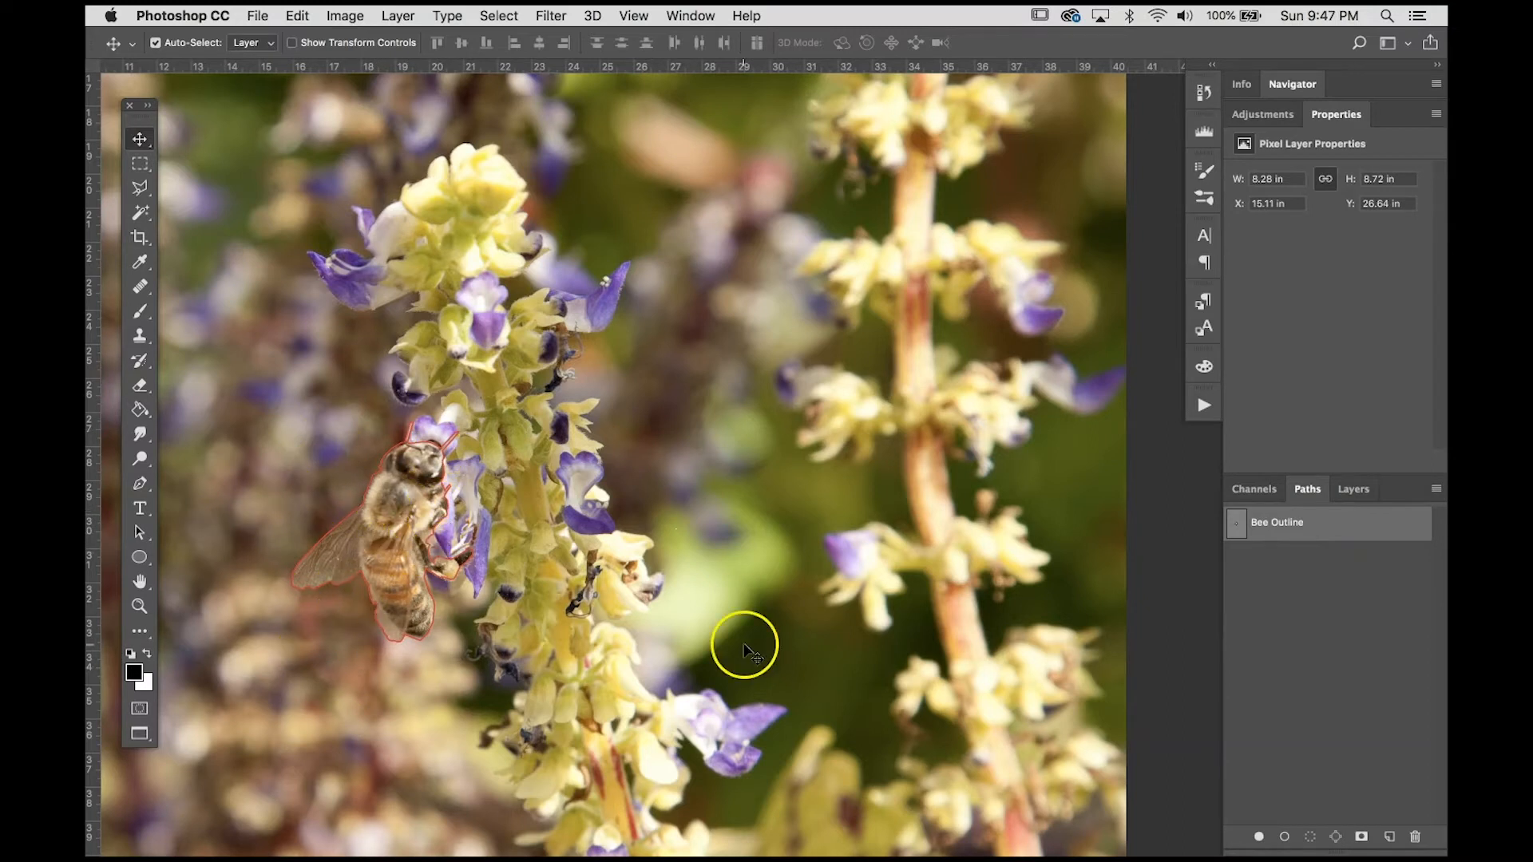
click(1310, 837)
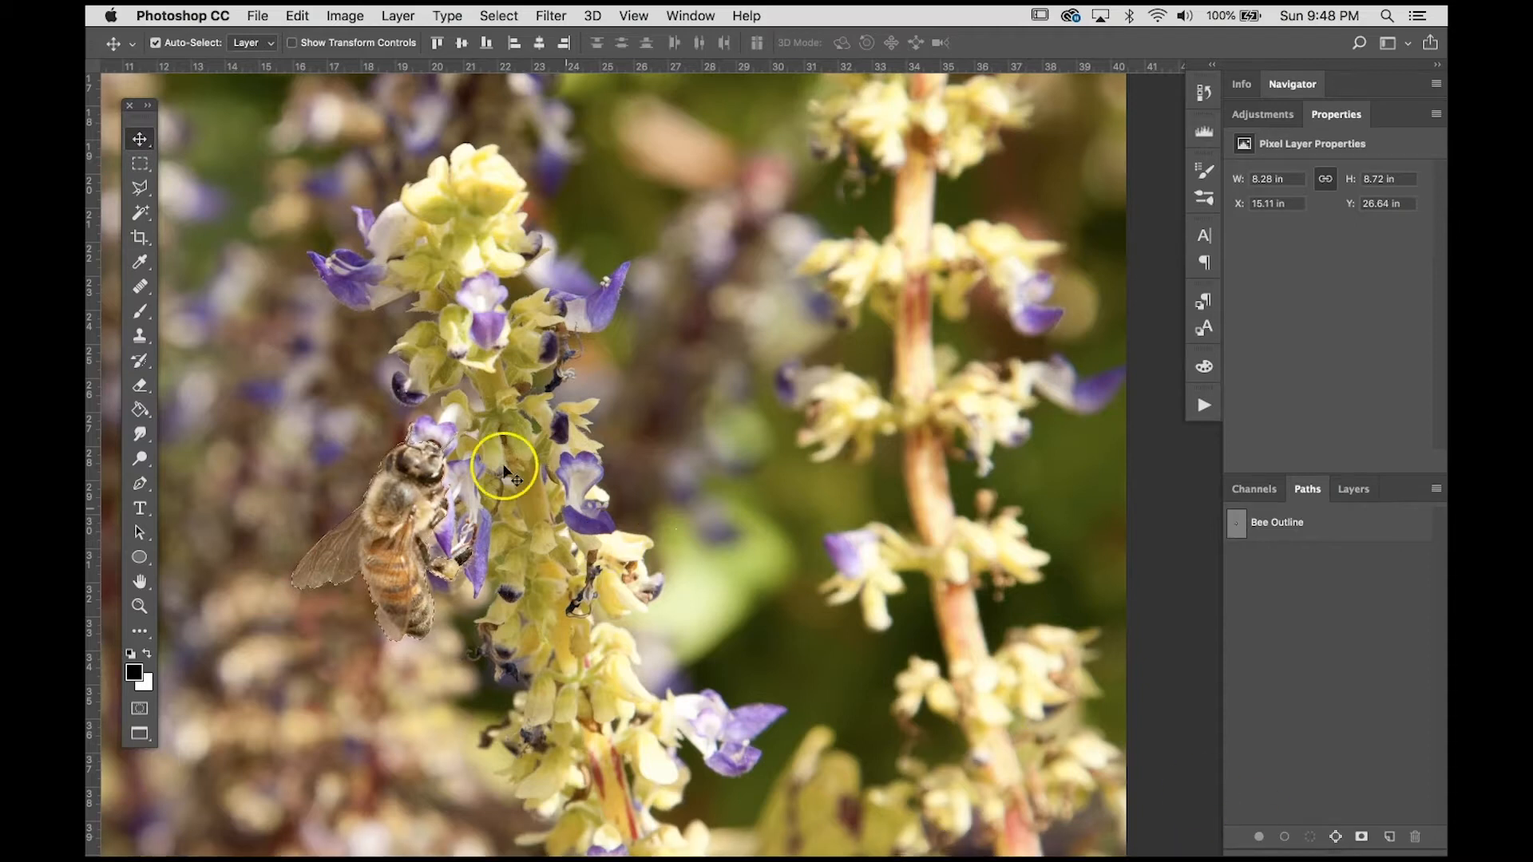
- Restore Layers to first place in its group and add a mask to the New Bee layer from the bee-shaped selection
click(1252, 489)
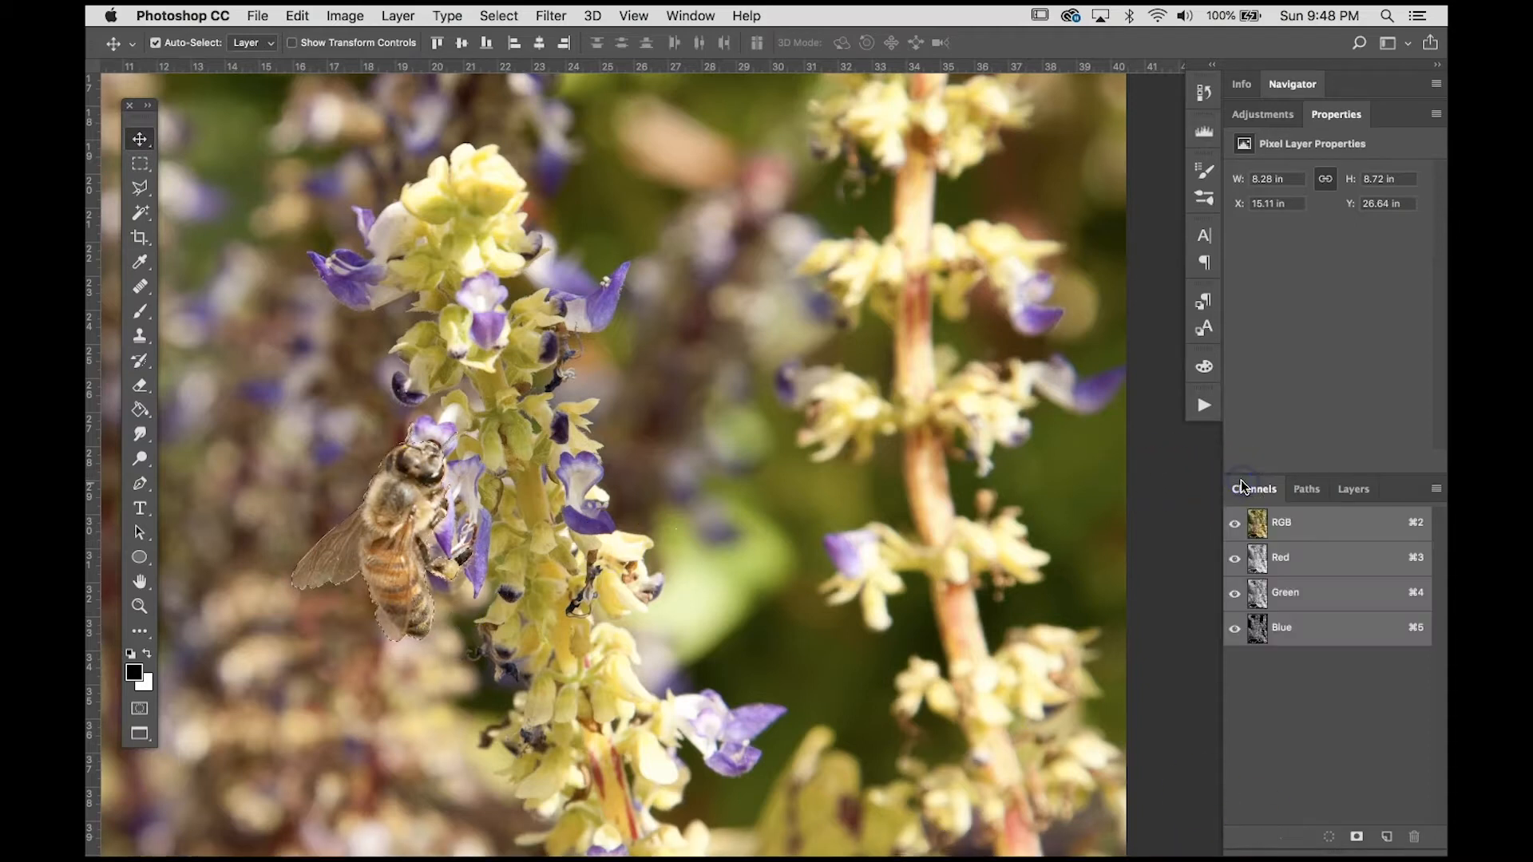
click(1354, 490)
drag(1354, 490, 1268, 498)
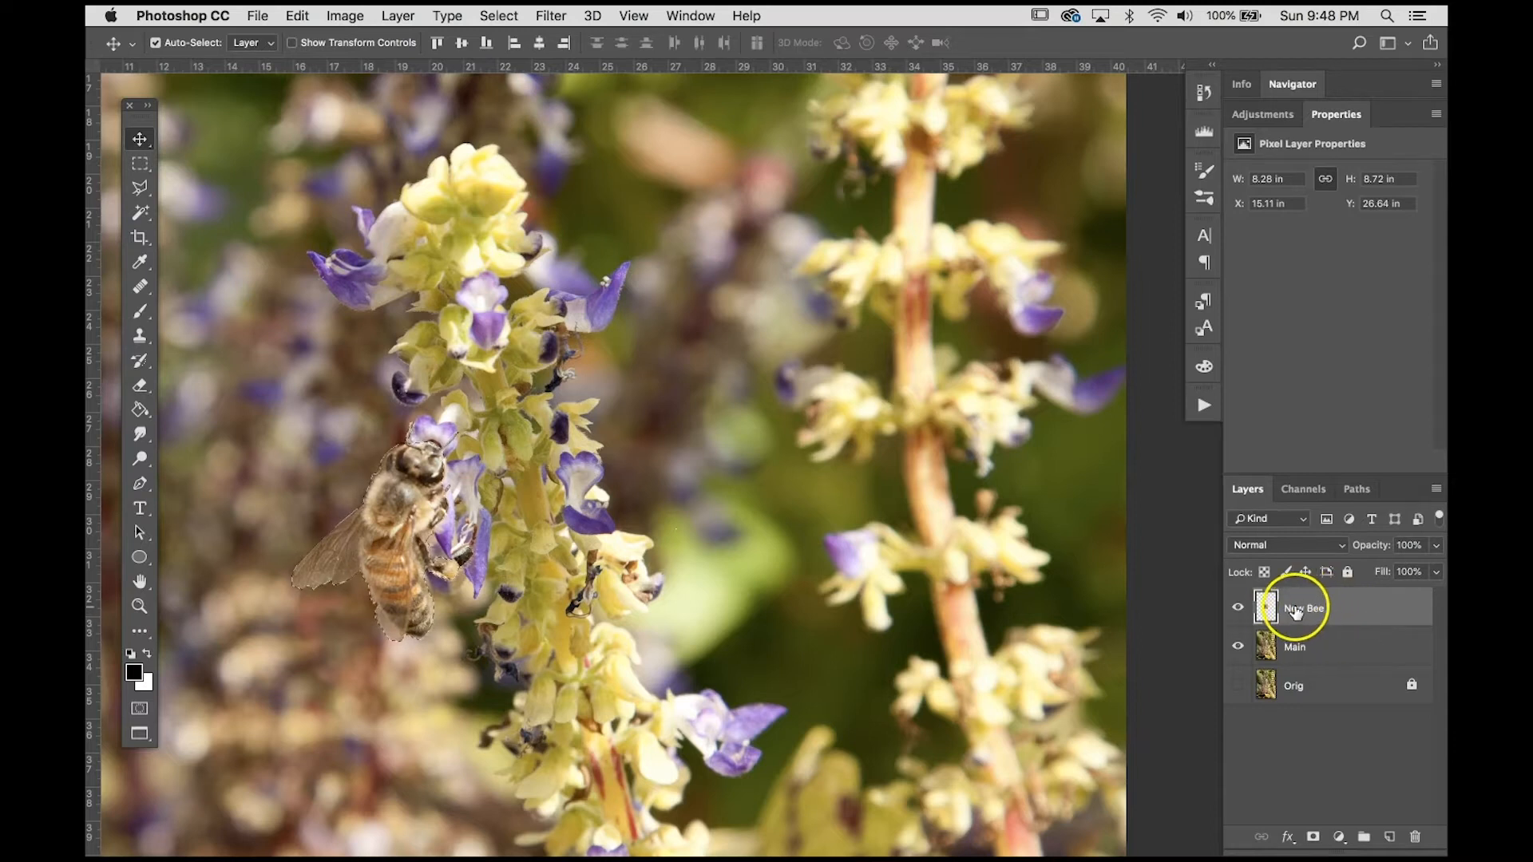
click(1311, 836)
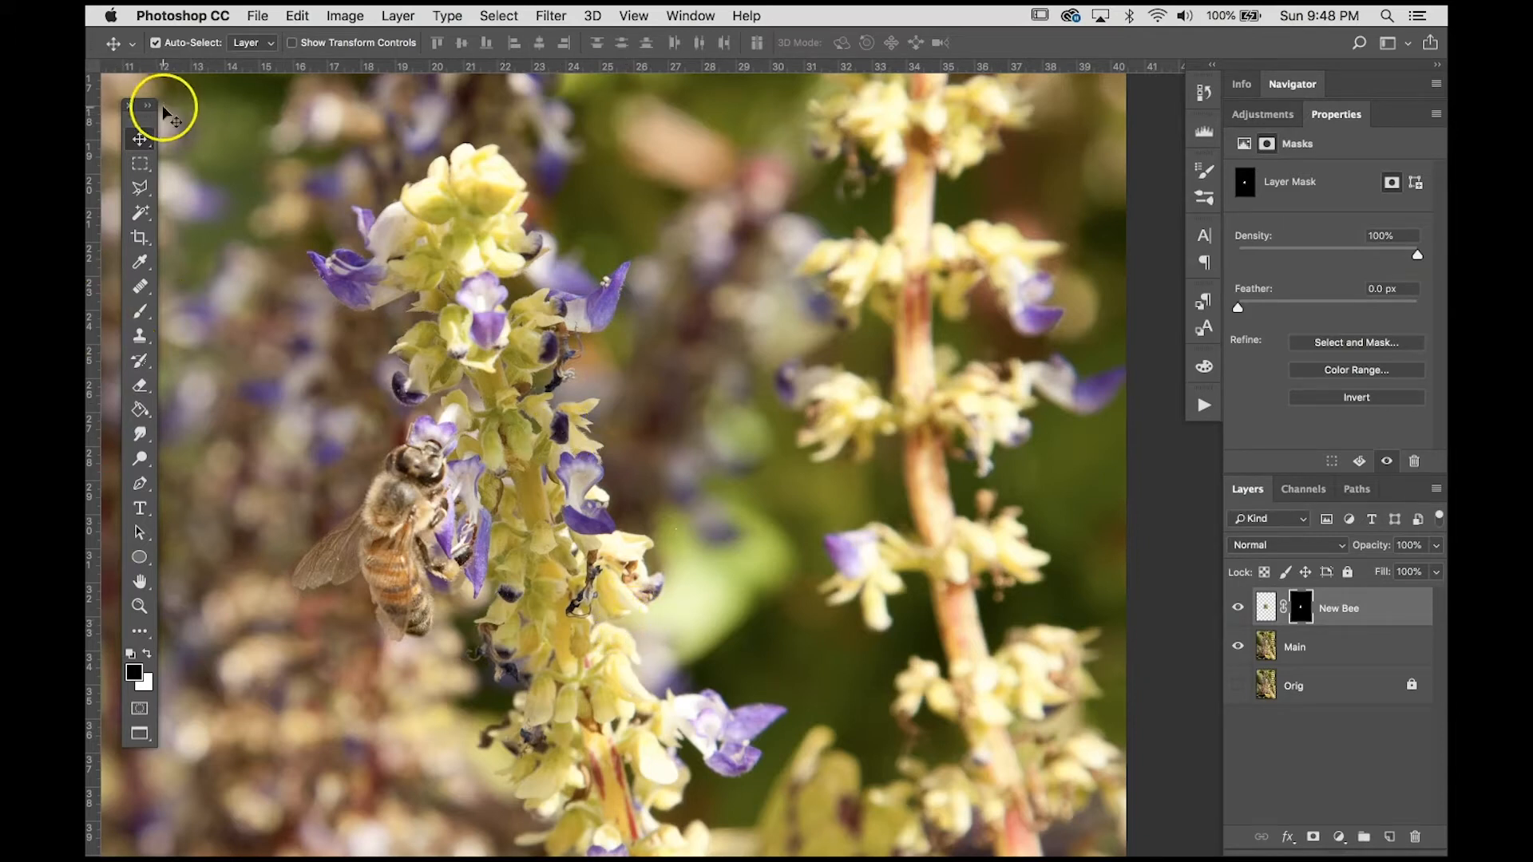
- Move the masked bee on the New Bee layer onto the upper part of the blurred flower stem near the image's right edge
key(super)
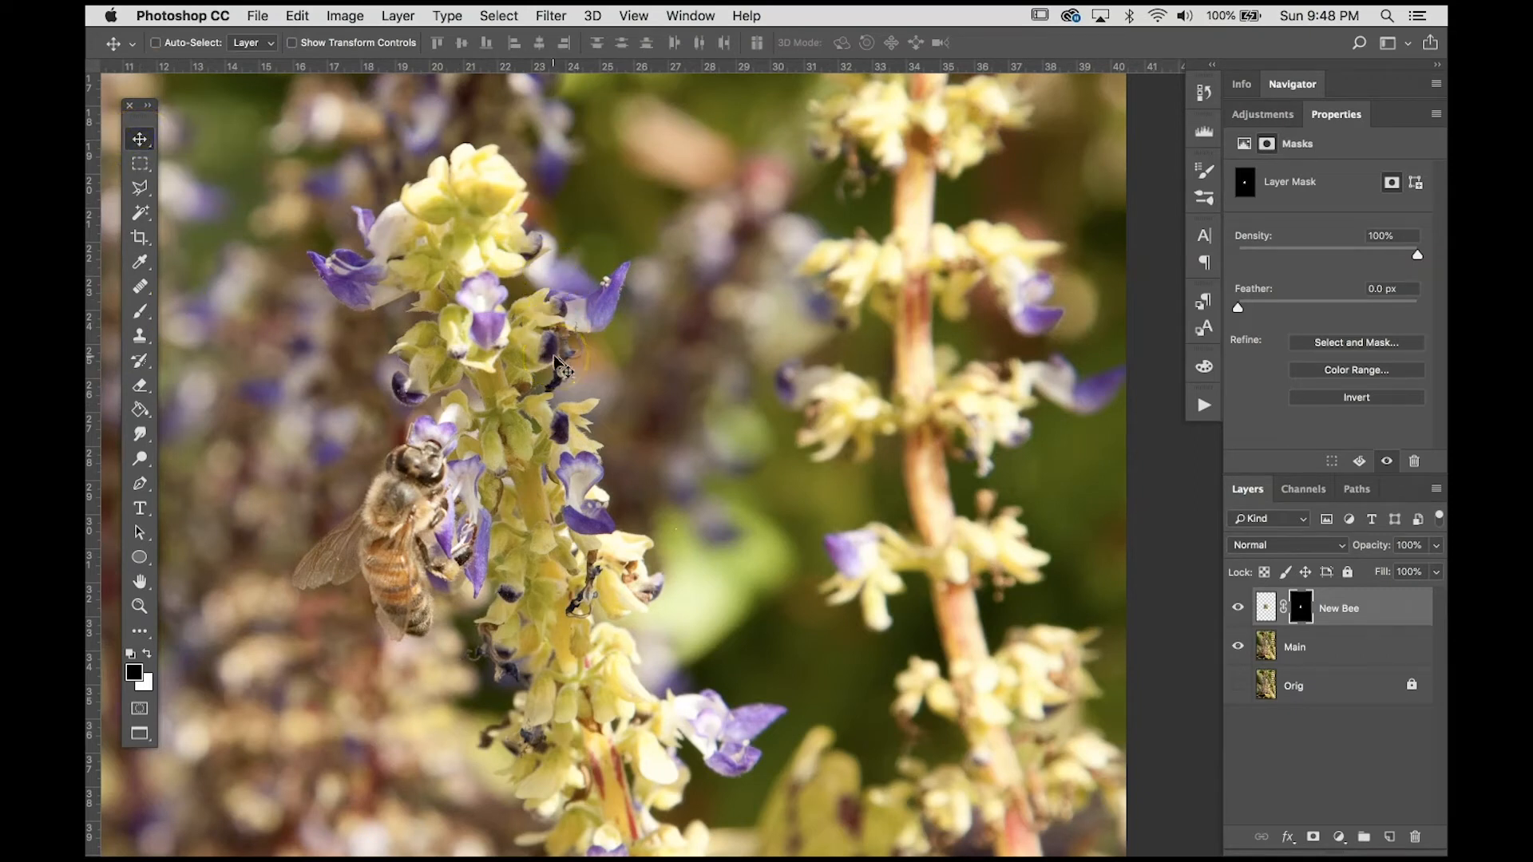
drag(378, 557, 814, 333)
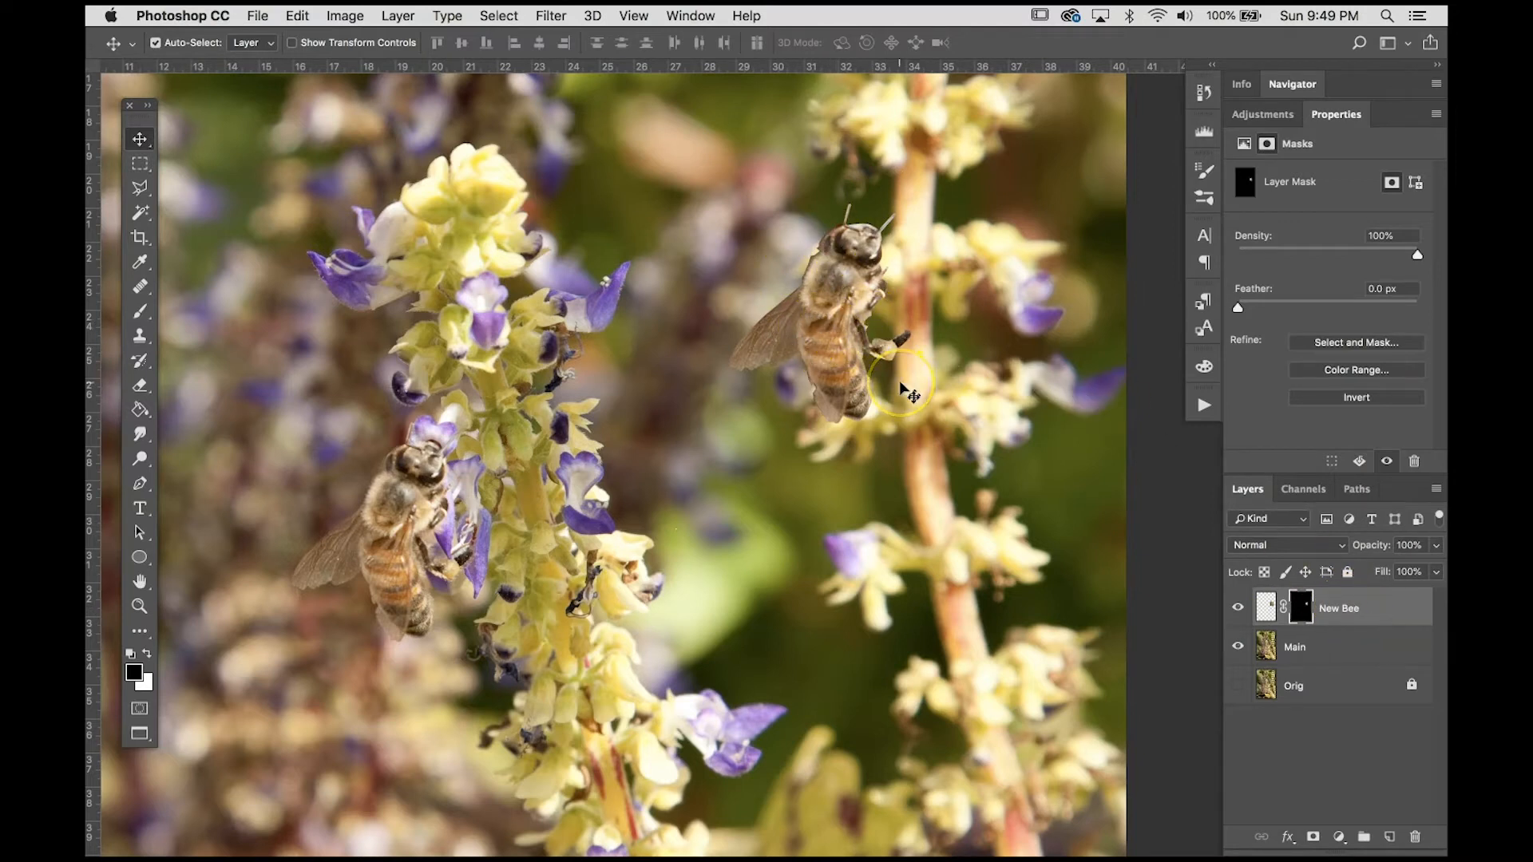
drag(824, 297, 943, 224)
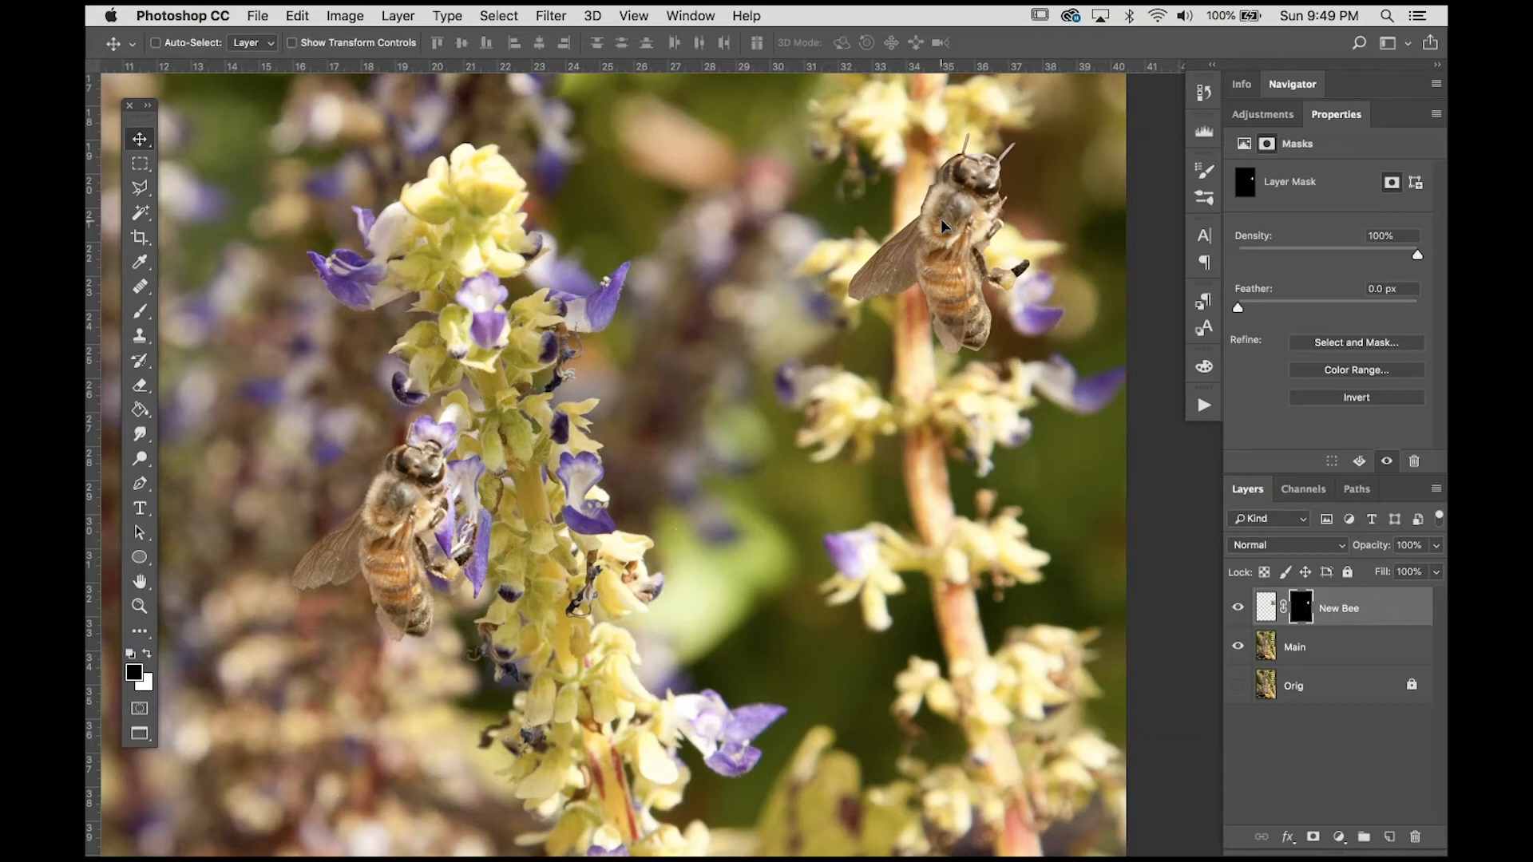
- Examine the cut-out edges and sharpness of the relocated bee against the blurred stem at high magnification
key(super+plus)
key(super+plus)
key(space)
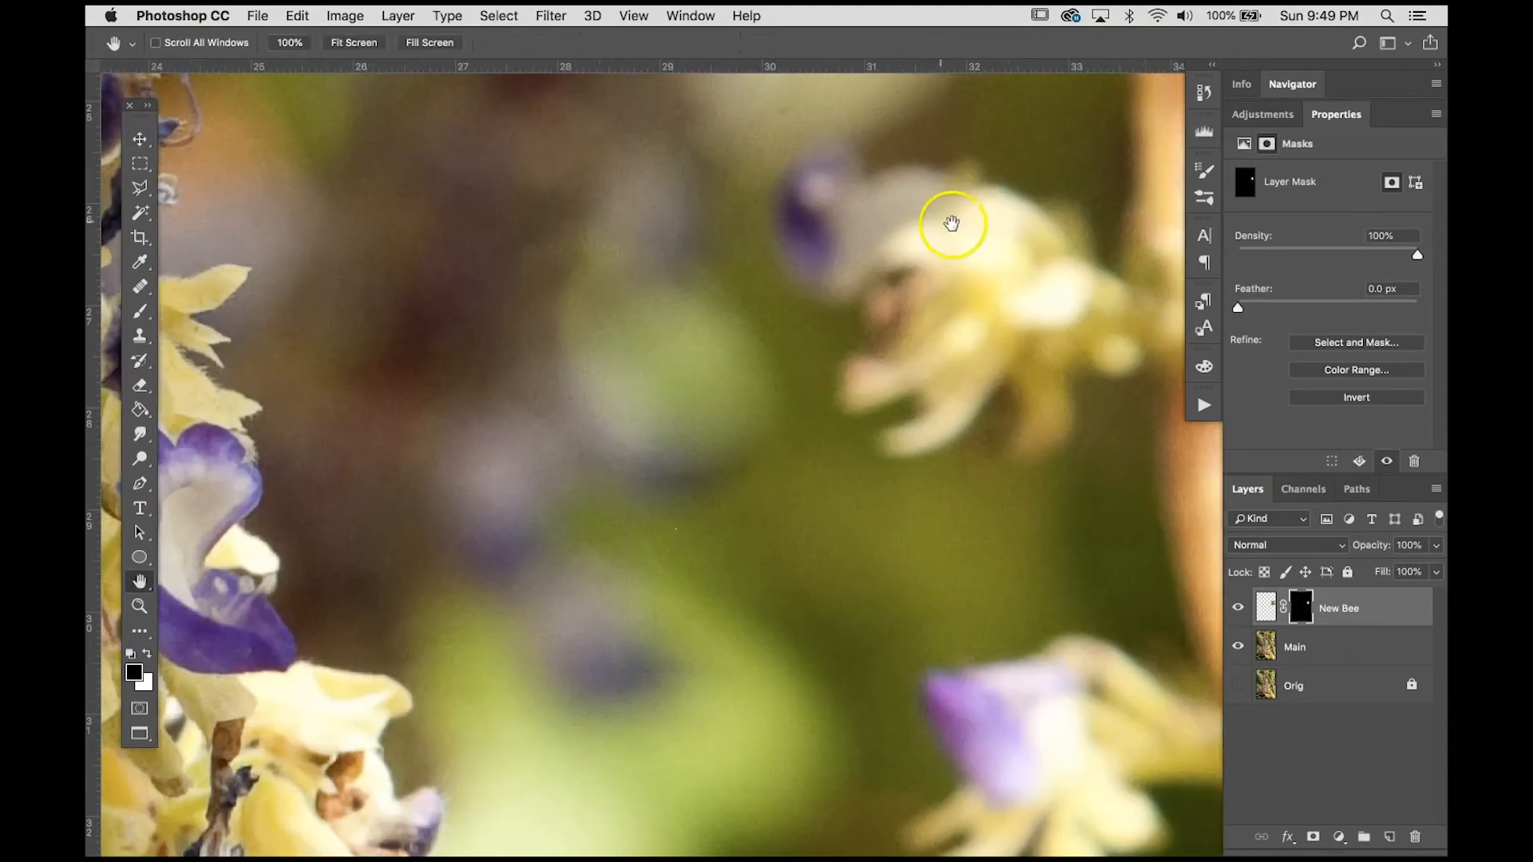
drag(1014, 195, 401, 853)
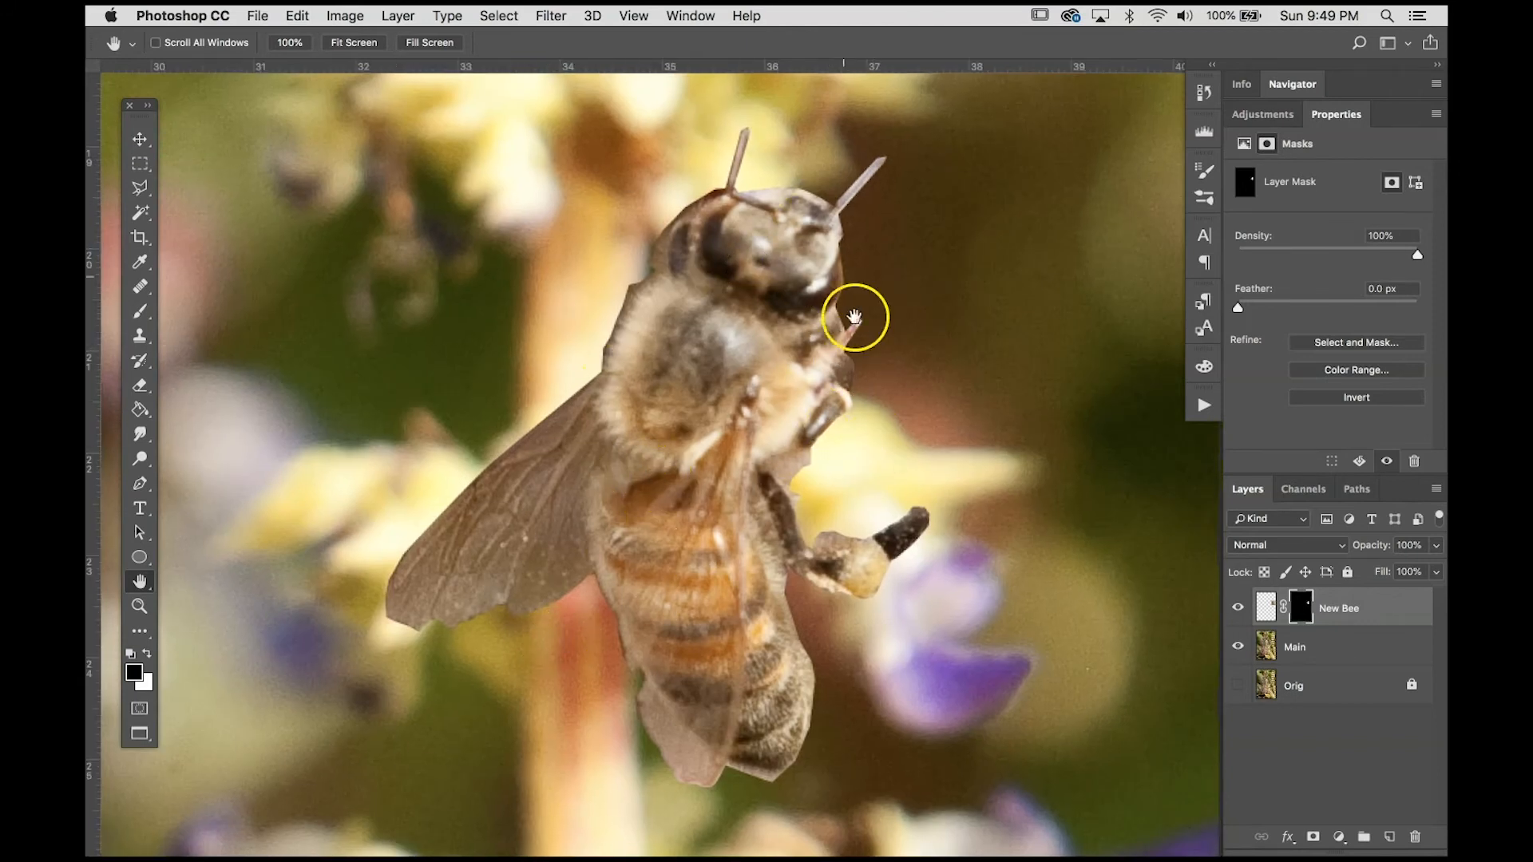
key(super+minus)
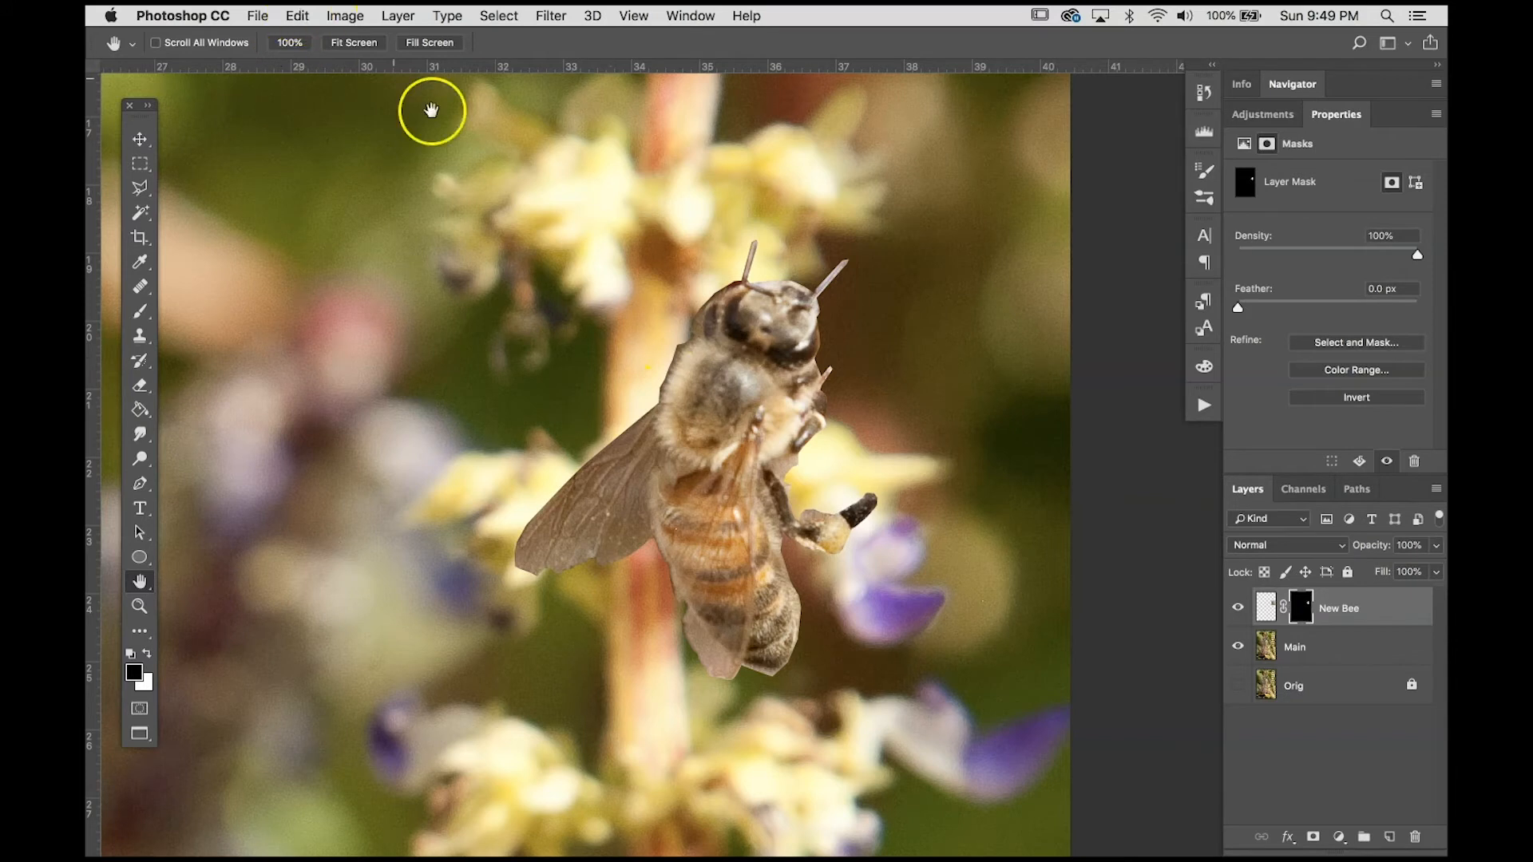
- Target the New Bee layer's image instead of its mask and put it into Free Transform
click(1265, 611)
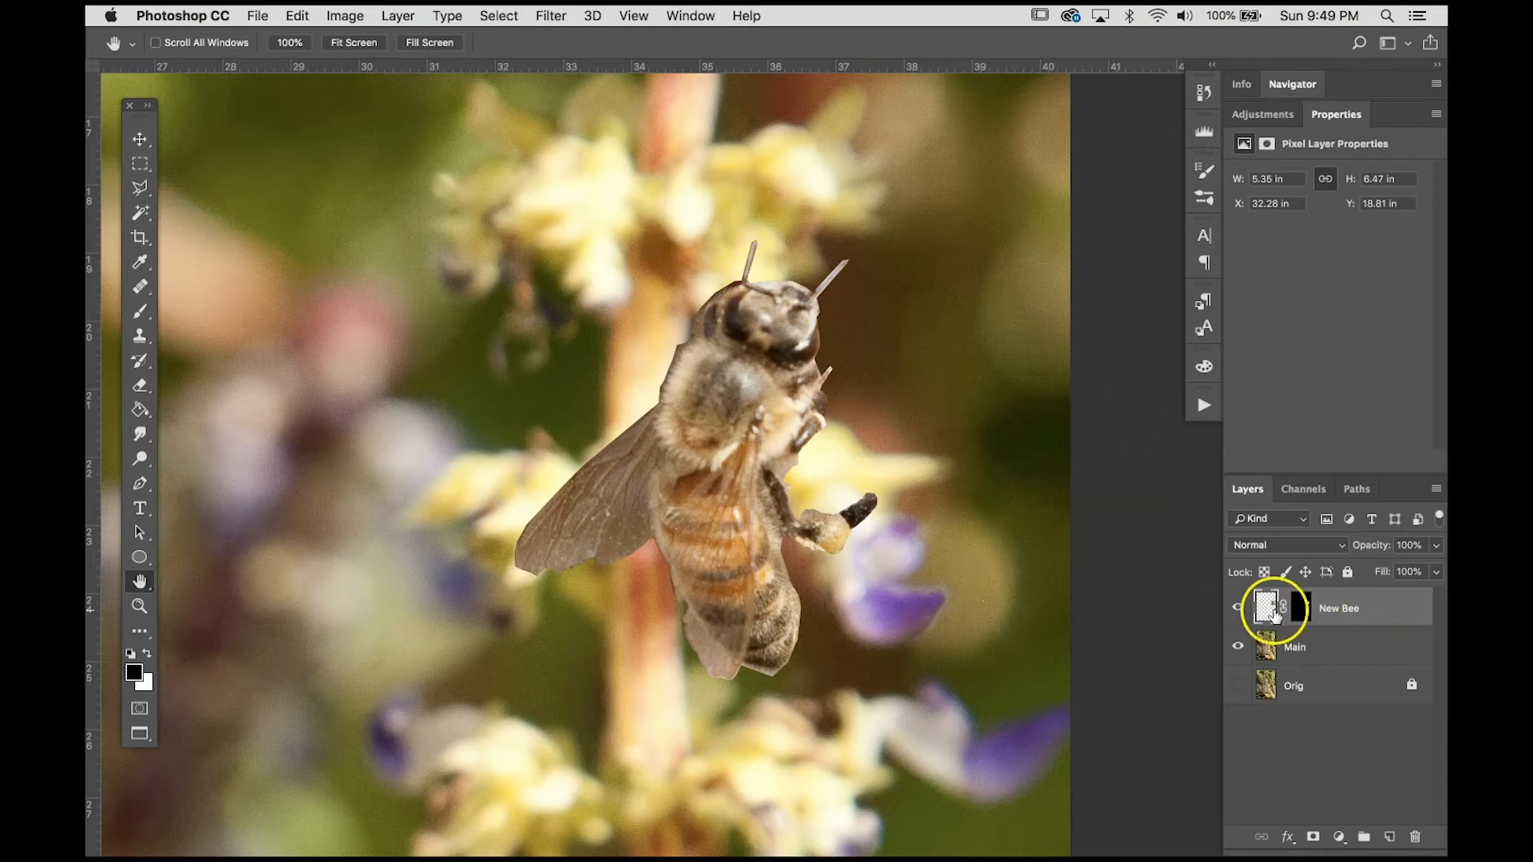
click(298, 15)
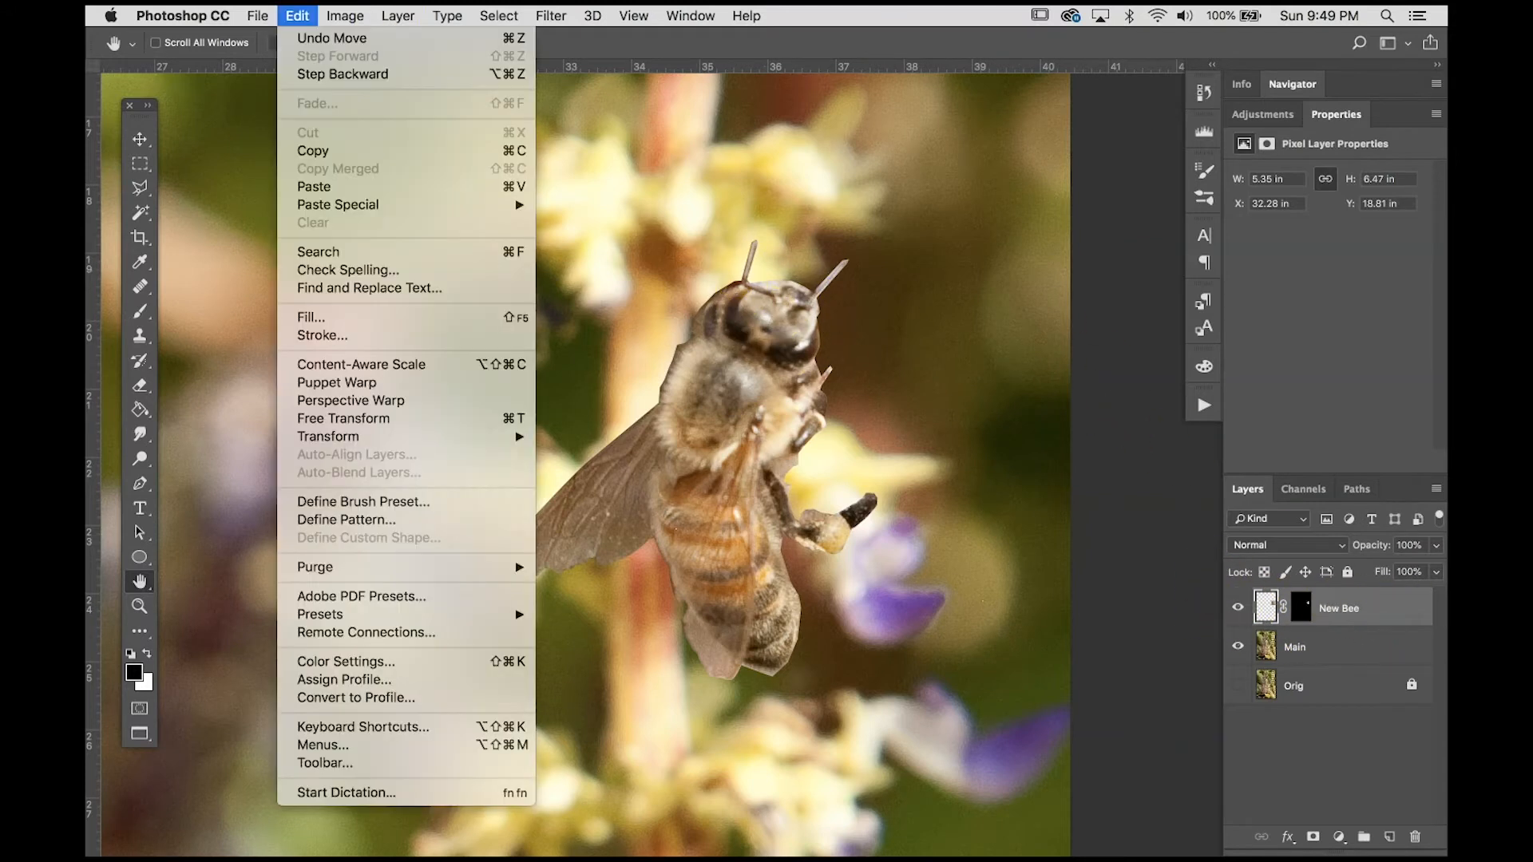
click(385, 430)
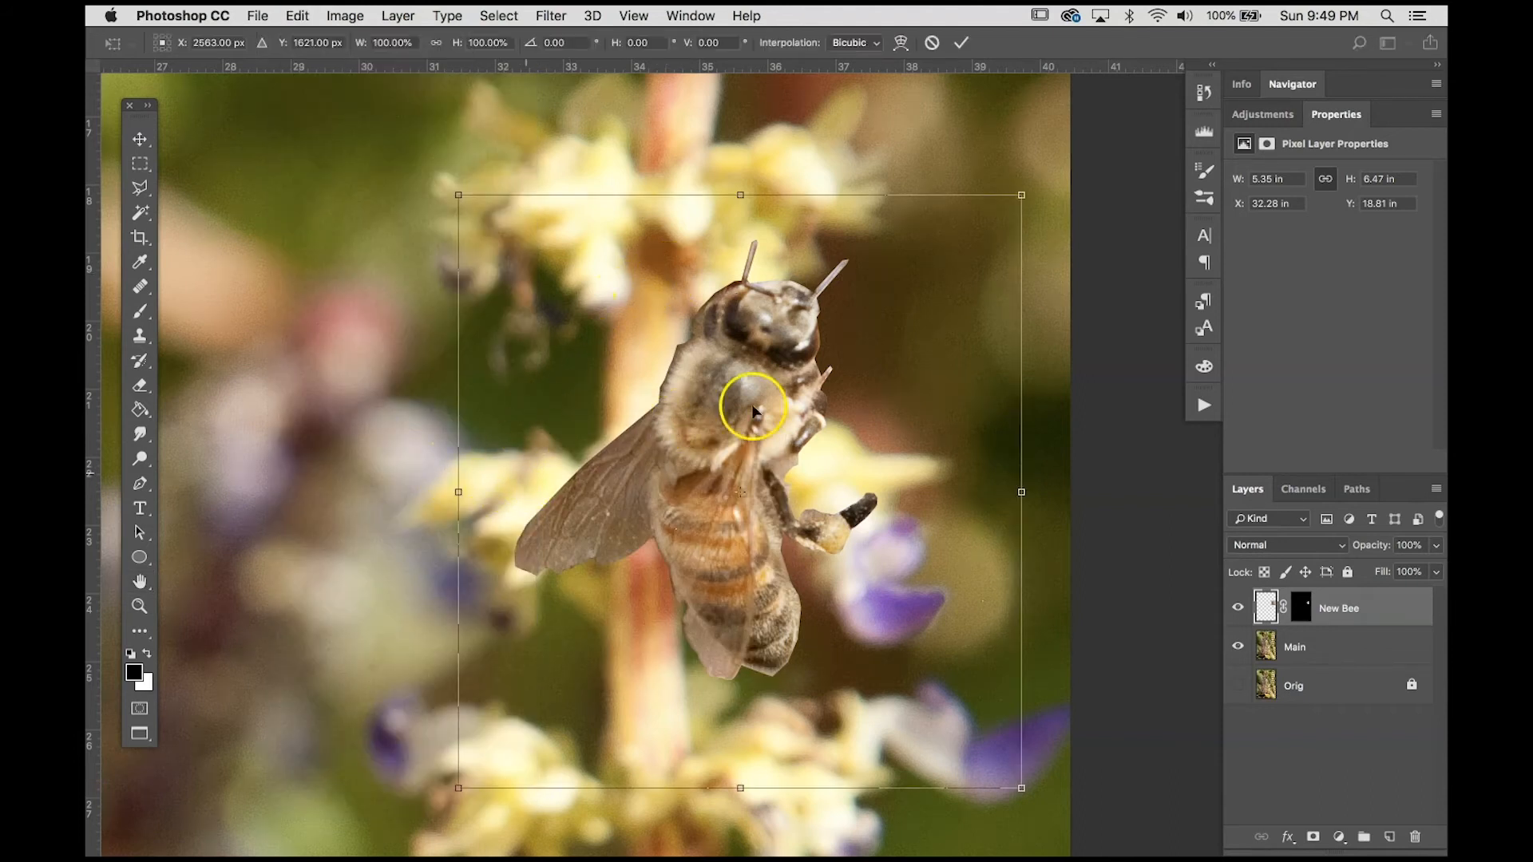
key(super+minus)
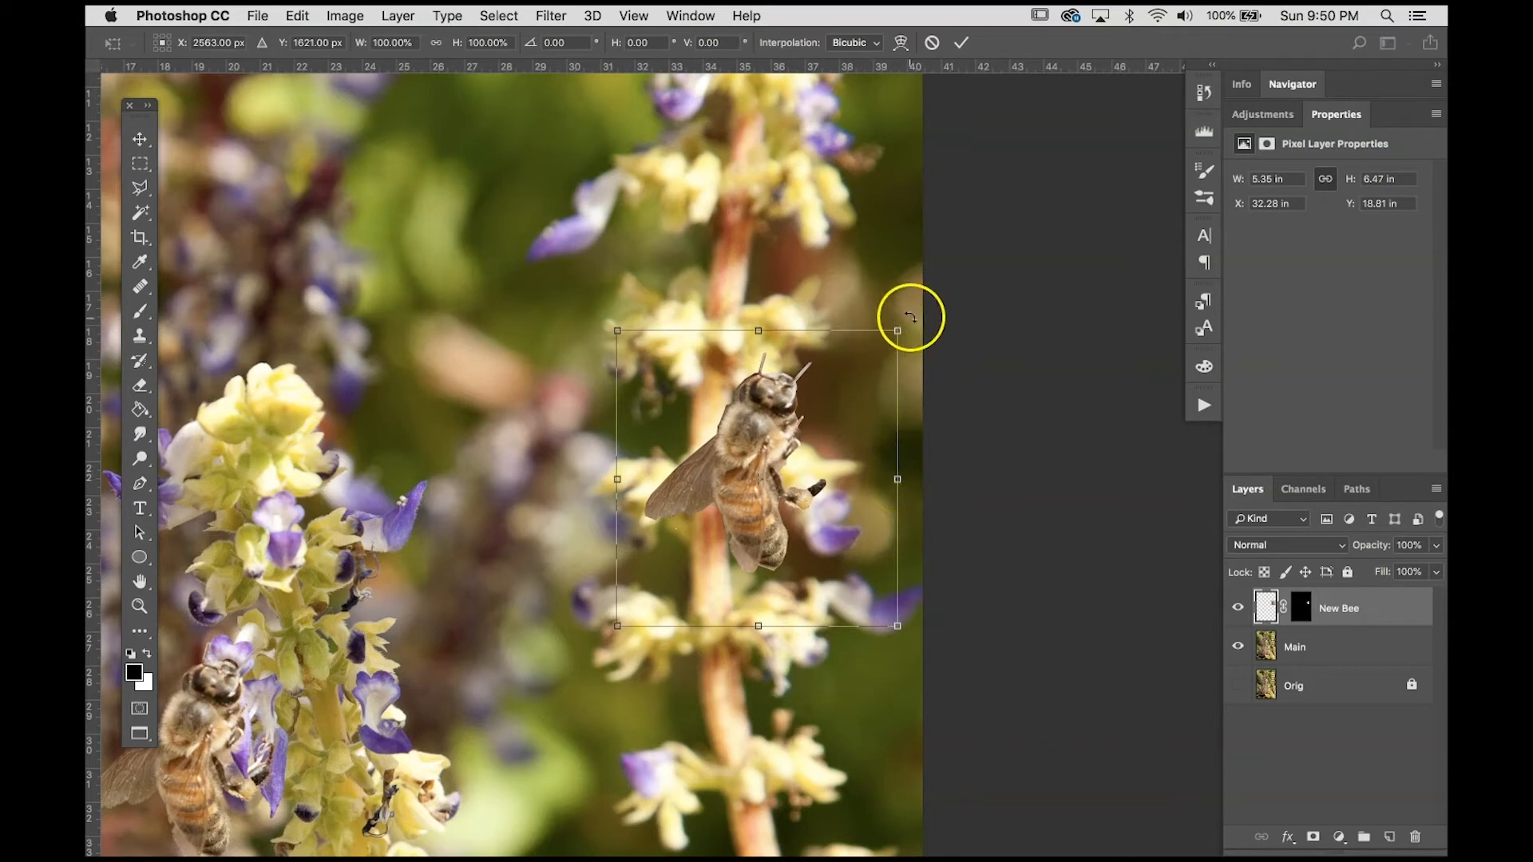
- Try rotating the bee about -168.7° and flipping it horizontally, undoing each trial
drag(911, 317, 399, 727)
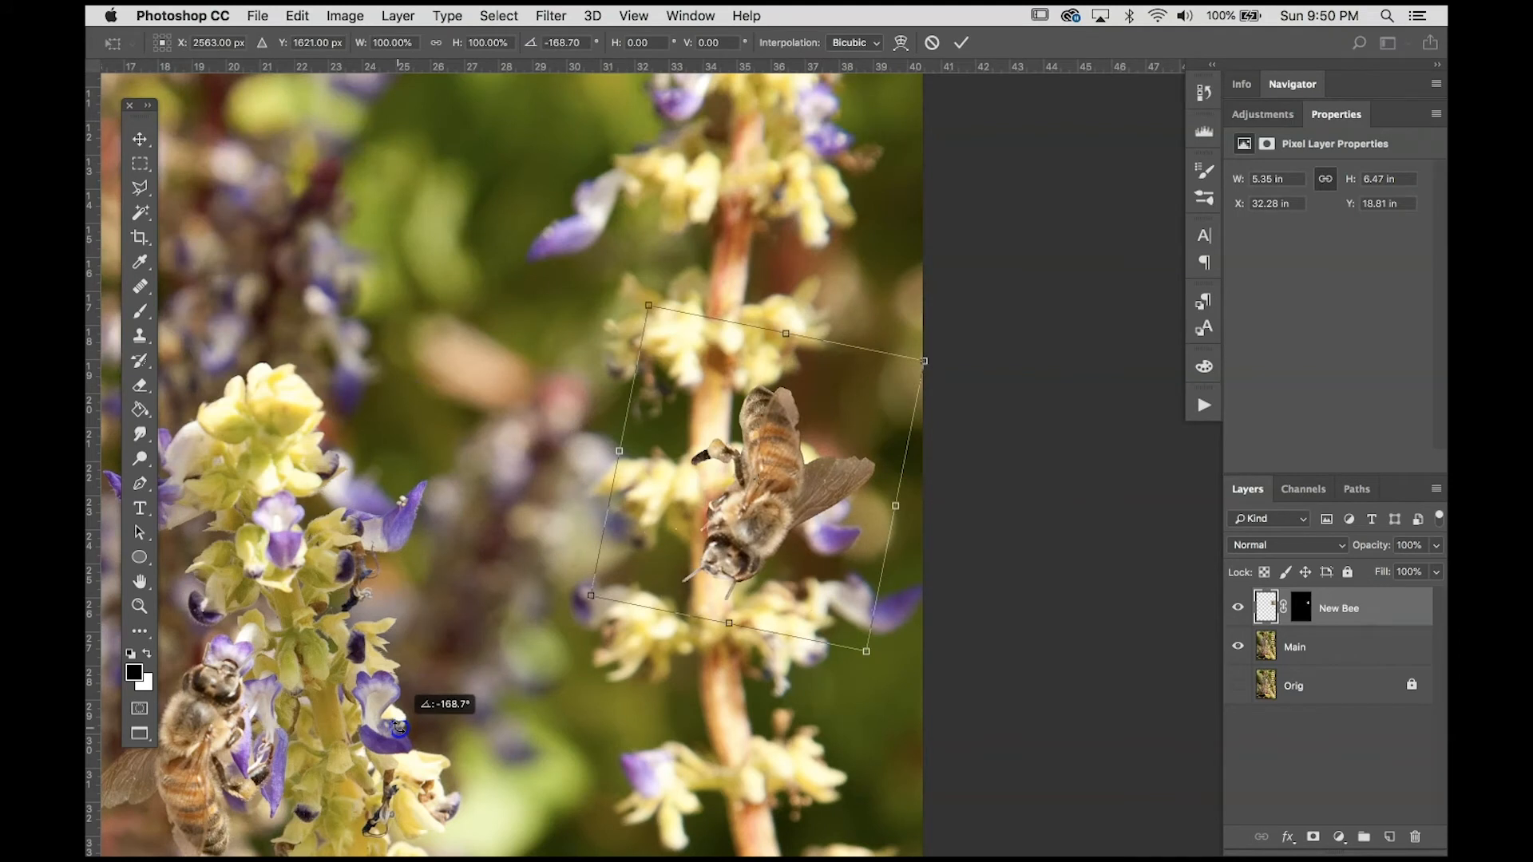
drag(399, 728, 399, 727)
key(super+z)
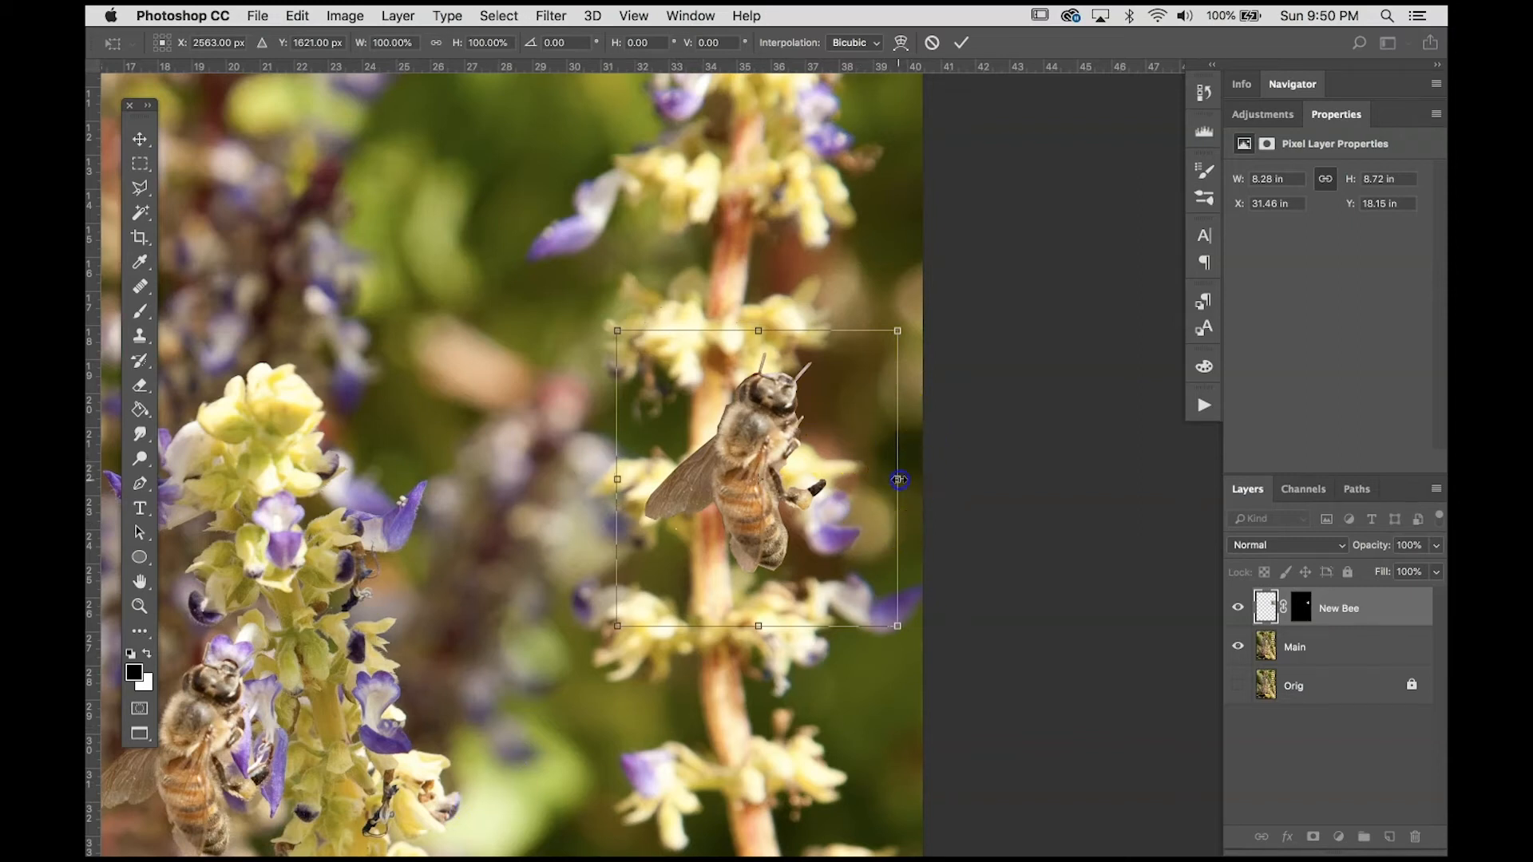
drag(897, 479, 325, 577)
key(super+z)
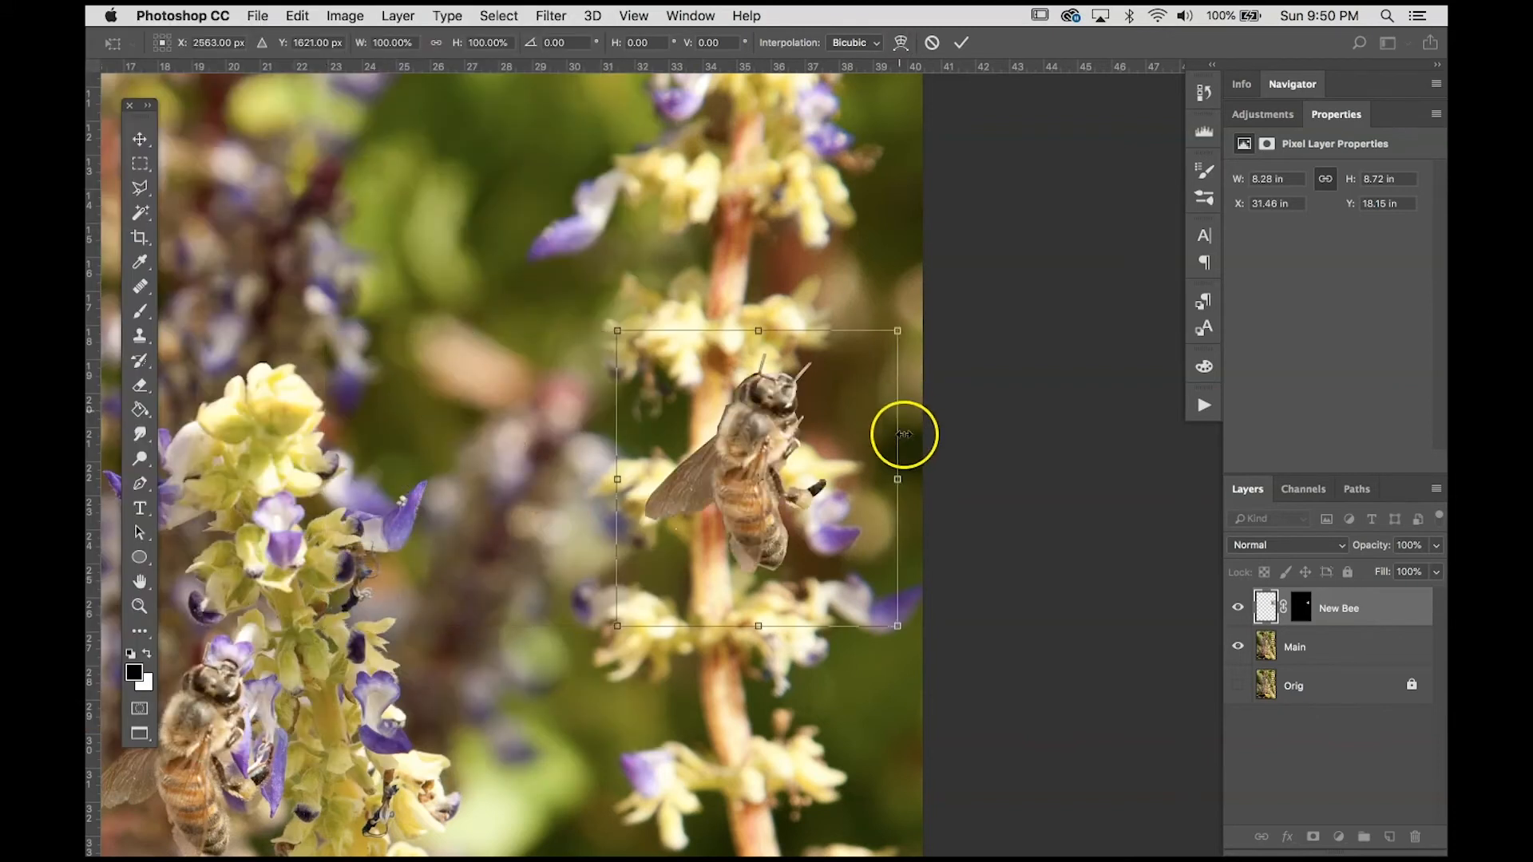
- Flip the bee horizontally to about -97% width and reposition it against the blurred stem with a -5° tilt
drag(898, 480, 343, 575)
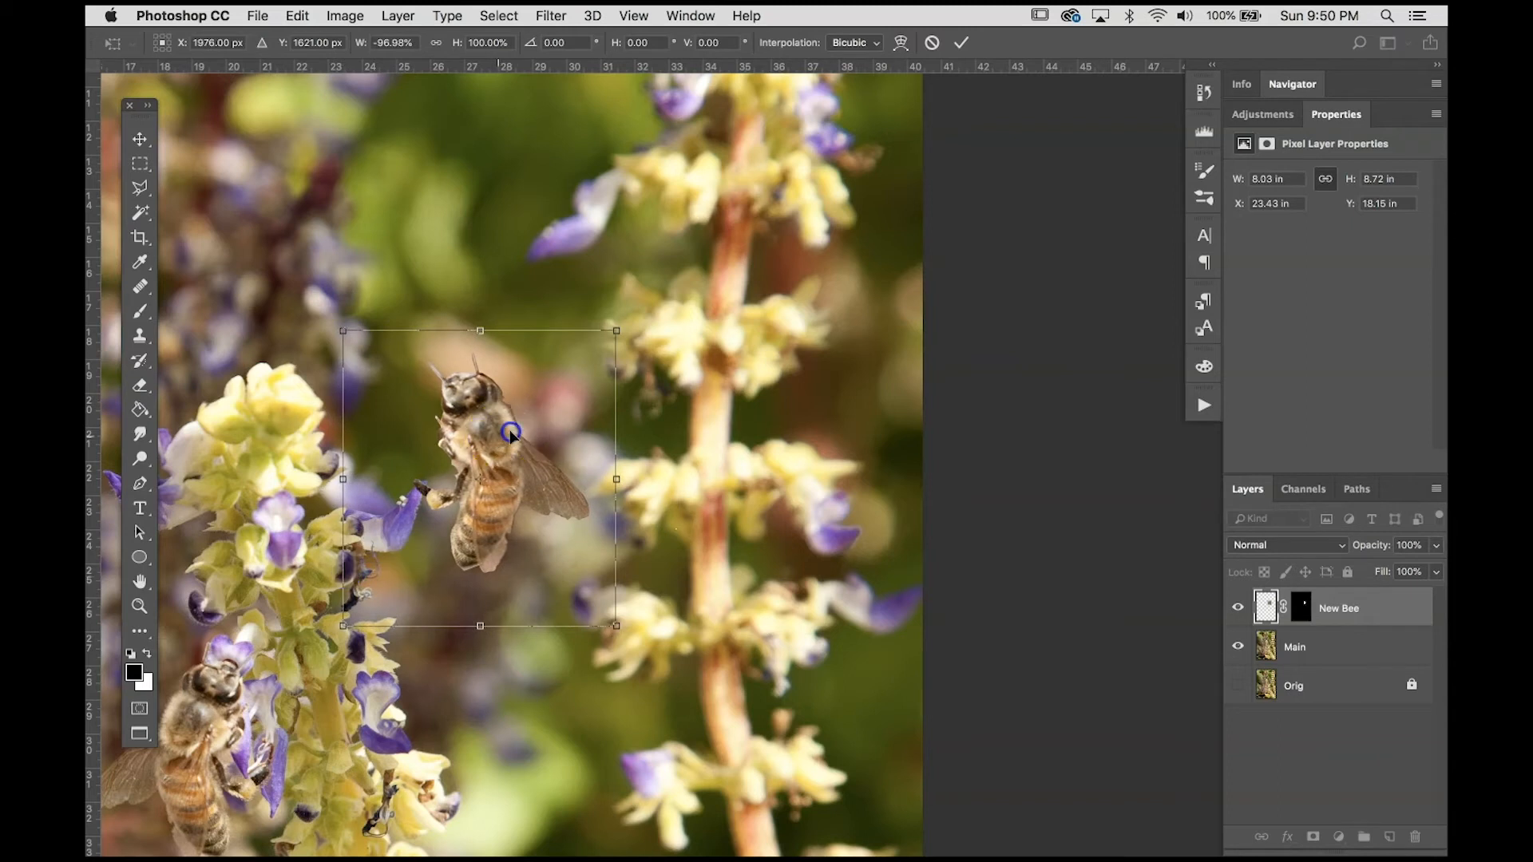
drag(511, 432, 805, 371)
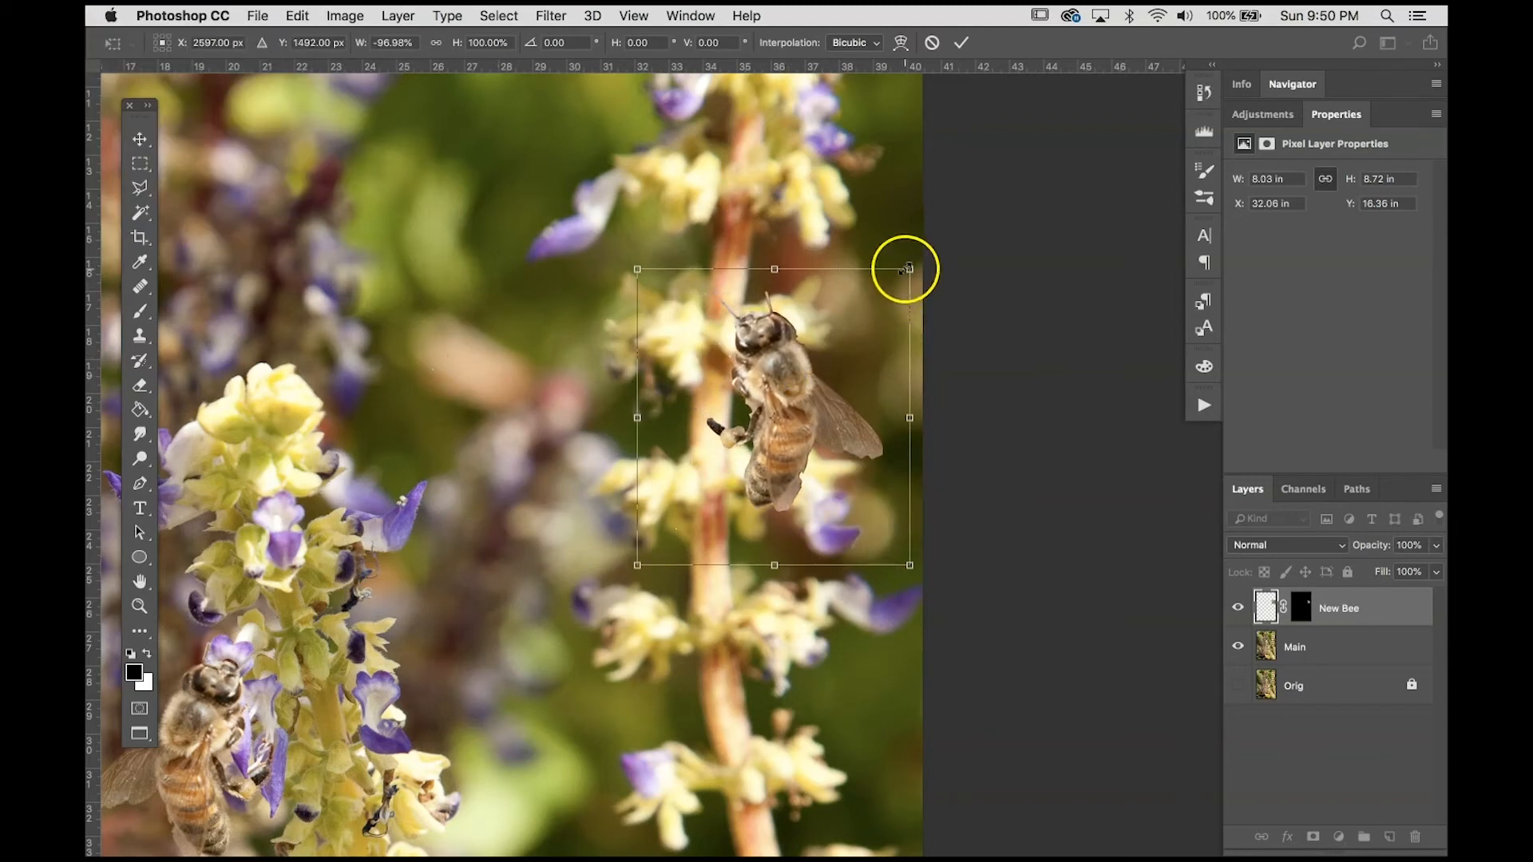
drag(917, 253, 898, 249)
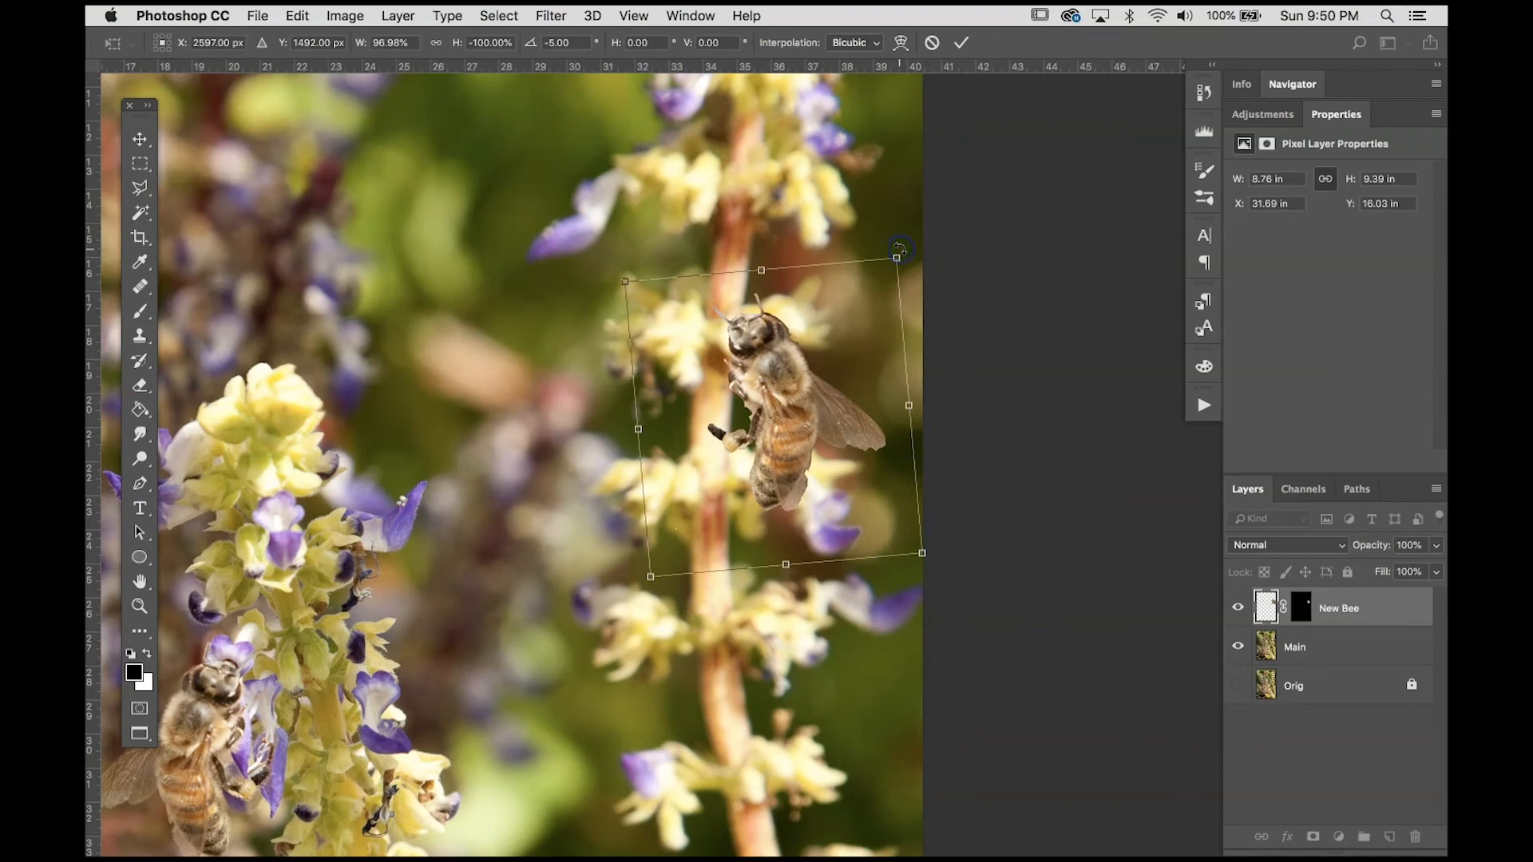
- Scale the bee down to about 76% width and 78% height, and move it up beside the blurred stem's flower cluster
click(897, 257)
drag(900, 256, 807, 272)
key(super+z)
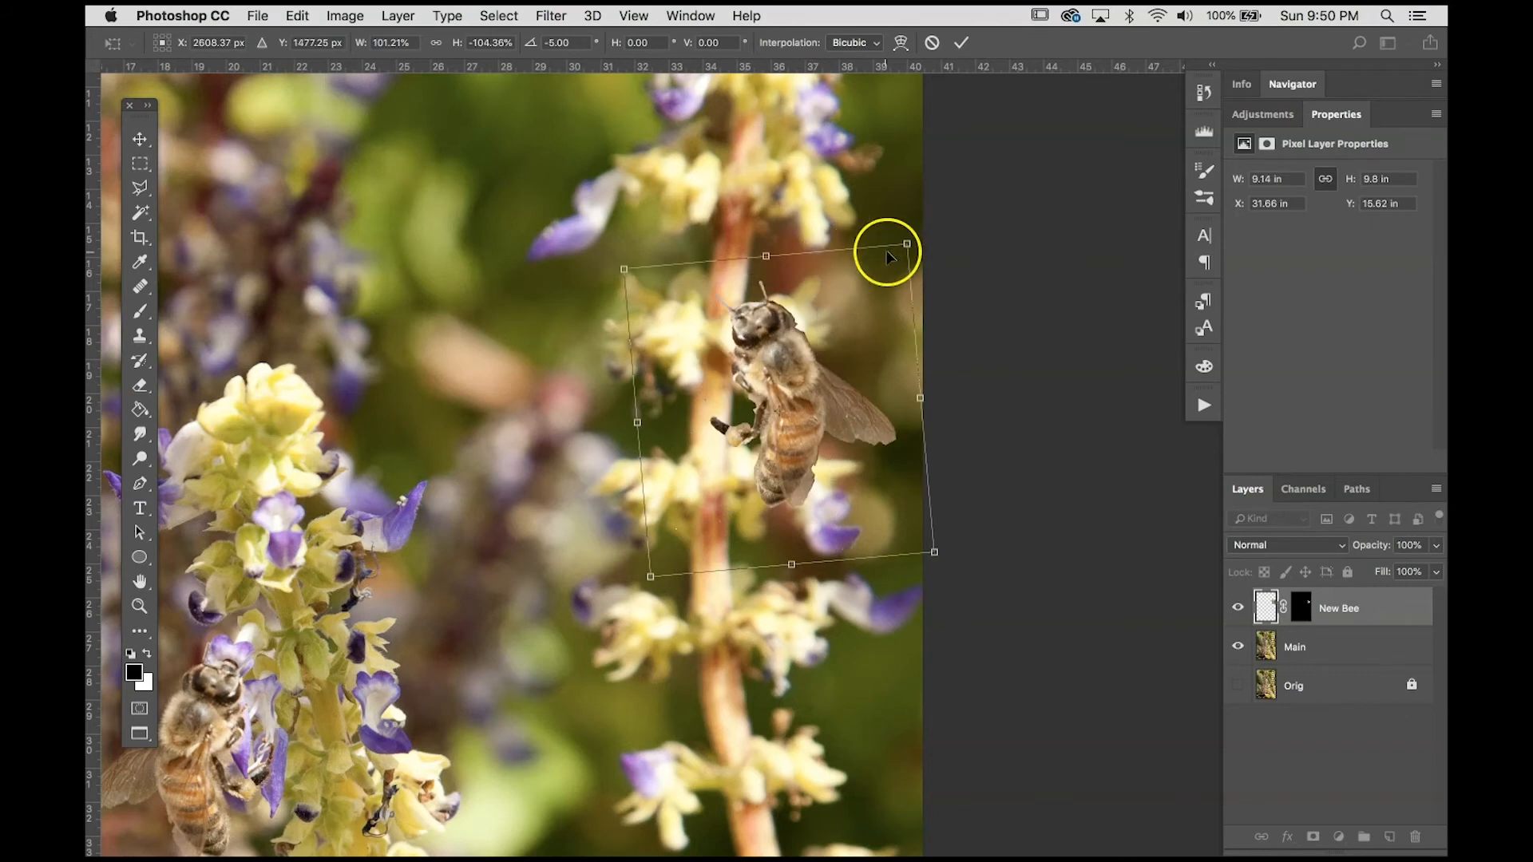
drag(900, 254, 827, 318)
drag(736, 418, 793, 319)
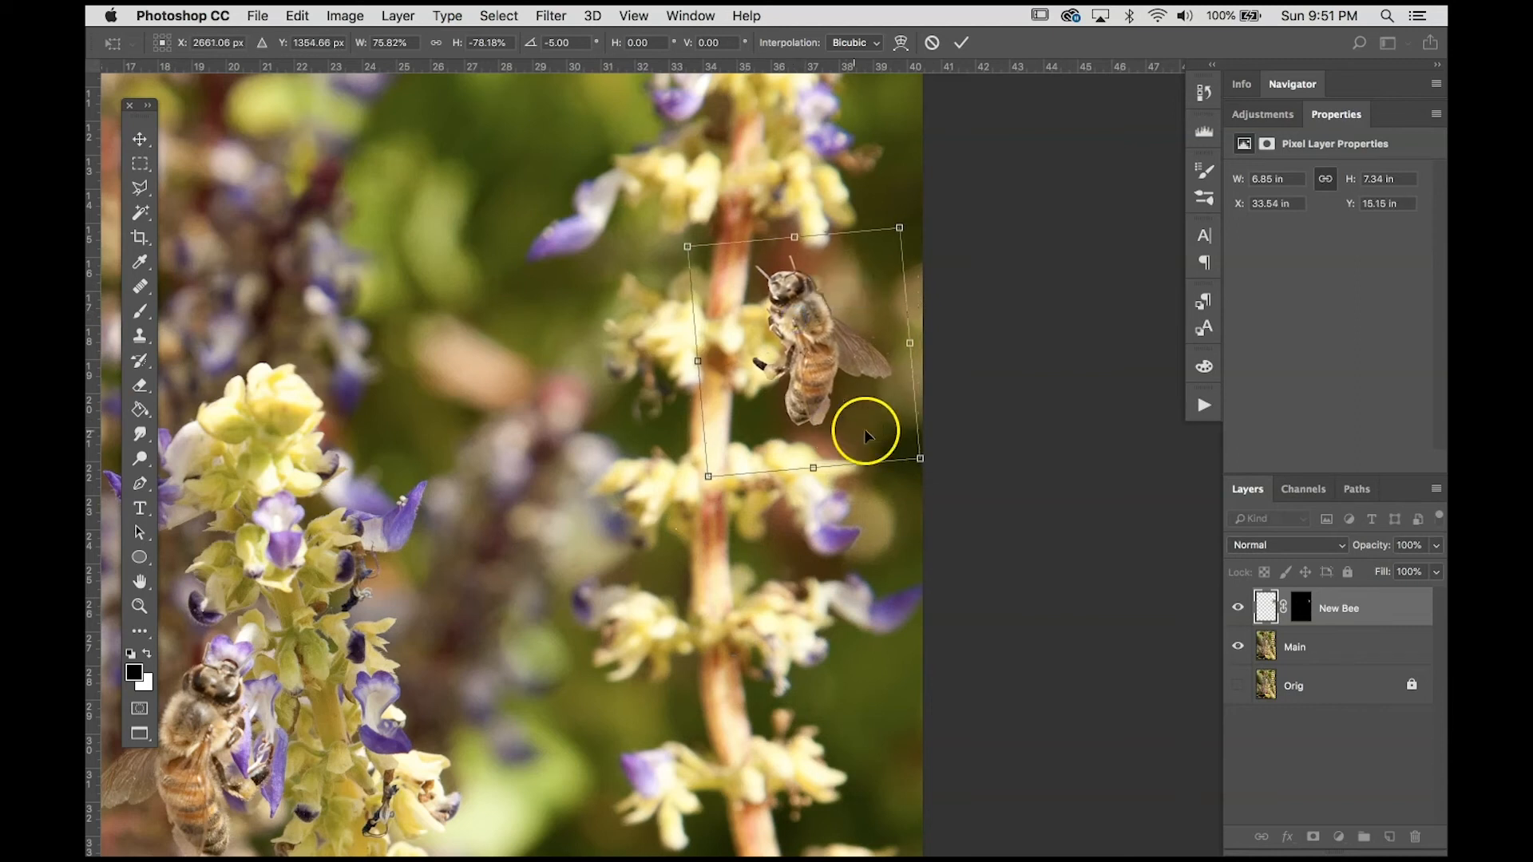
- Rotate the bee to about 9.2°, nudge it closer to the stem's flowers, and commit the transformation
drag(924, 469, 891, 488)
drag(813, 345, 806, 362)
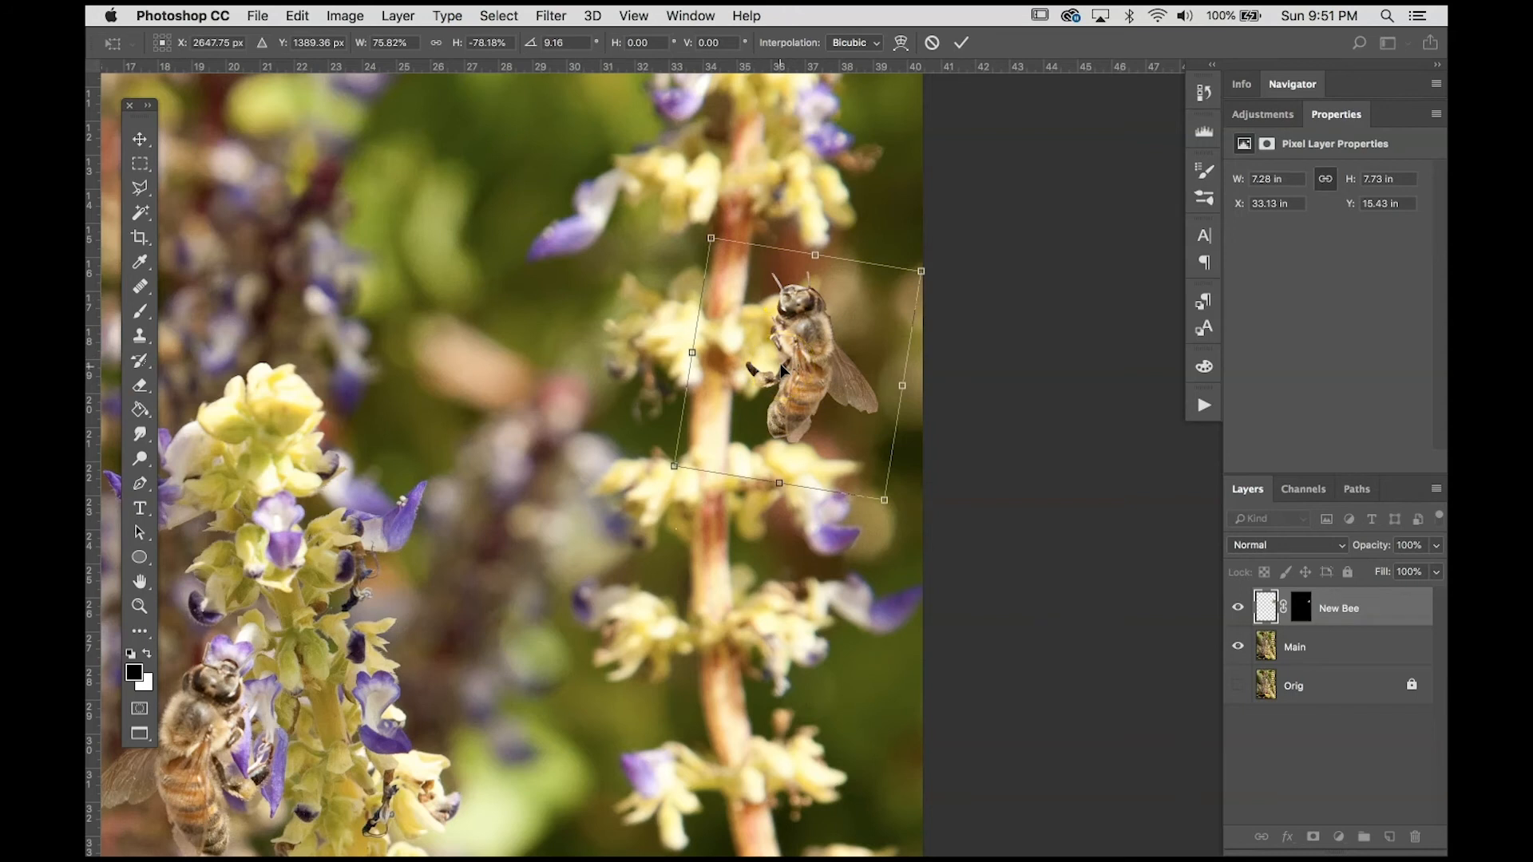
key(Return)
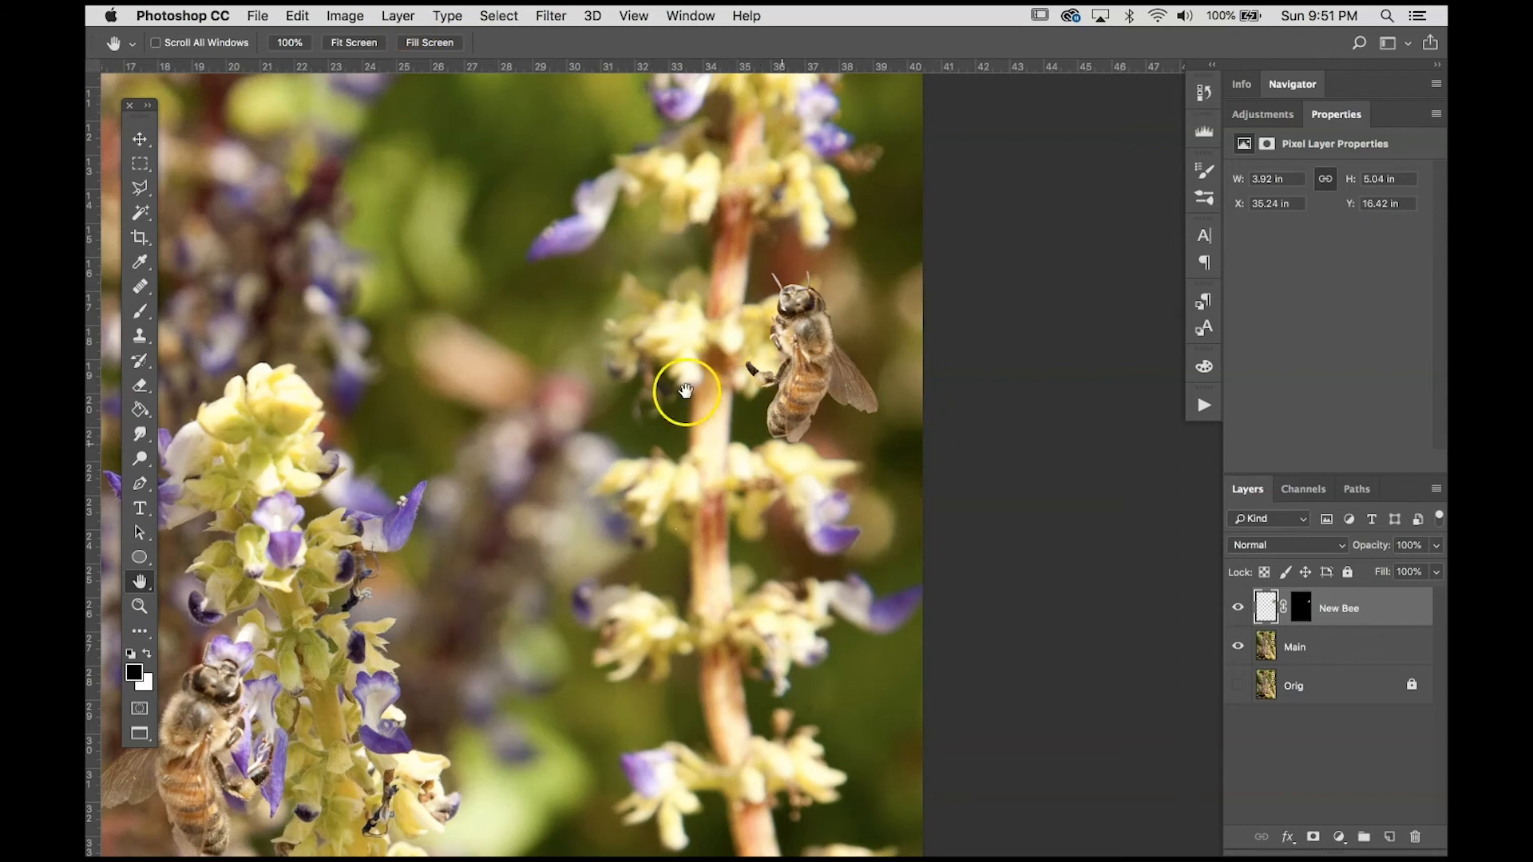
- Try a Gaussian Blur with a 6.6-pixel radius on the New Bee layer's image, and undo it
key(super+plus)
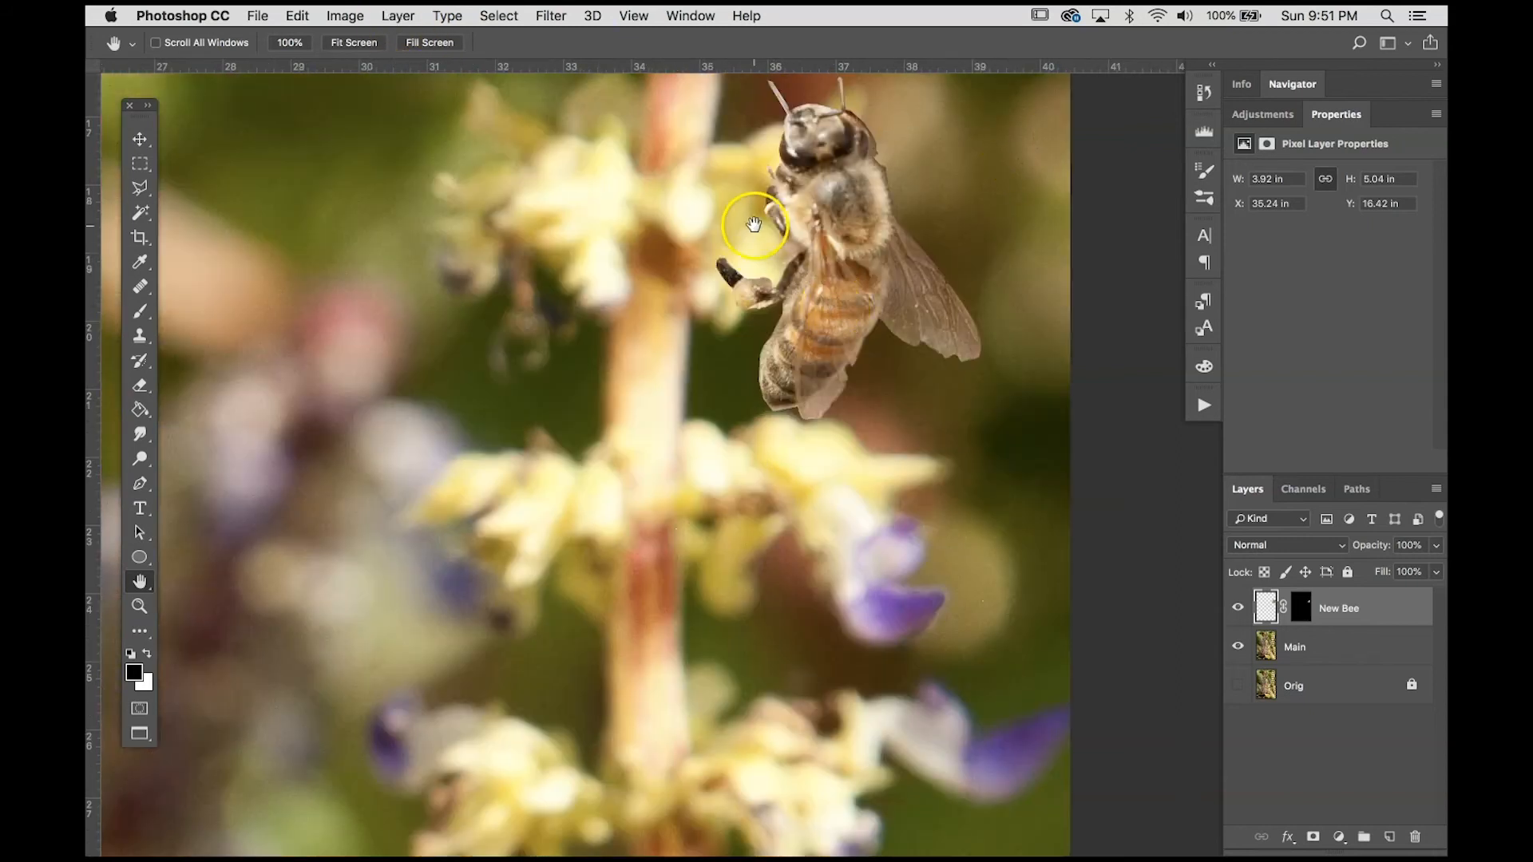
drag(771, 310, 767, 332)
key(super+r)
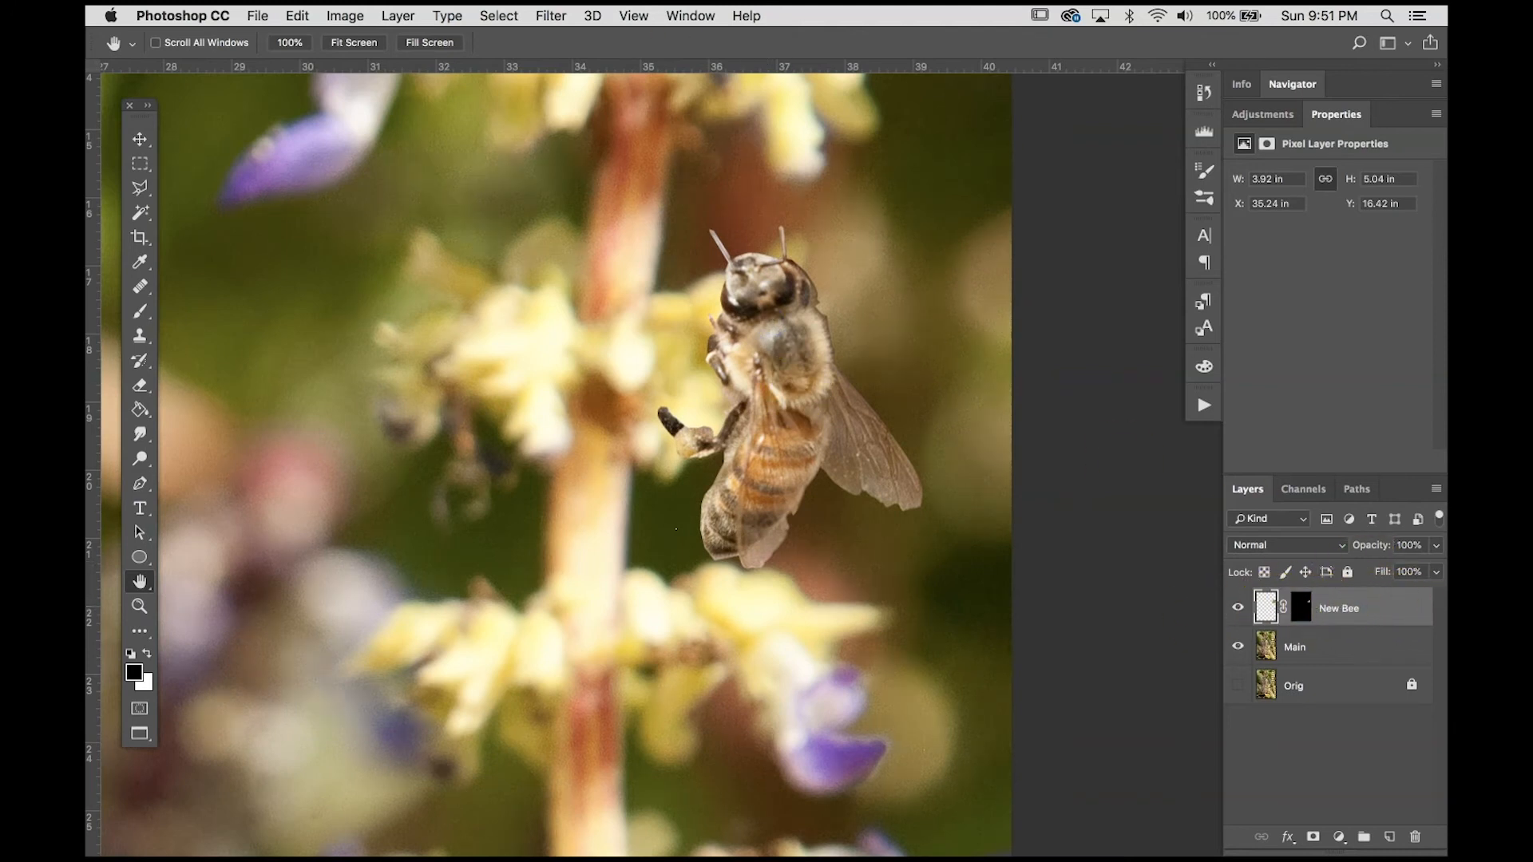
click(551, 15)
mouse_move(583, 246)
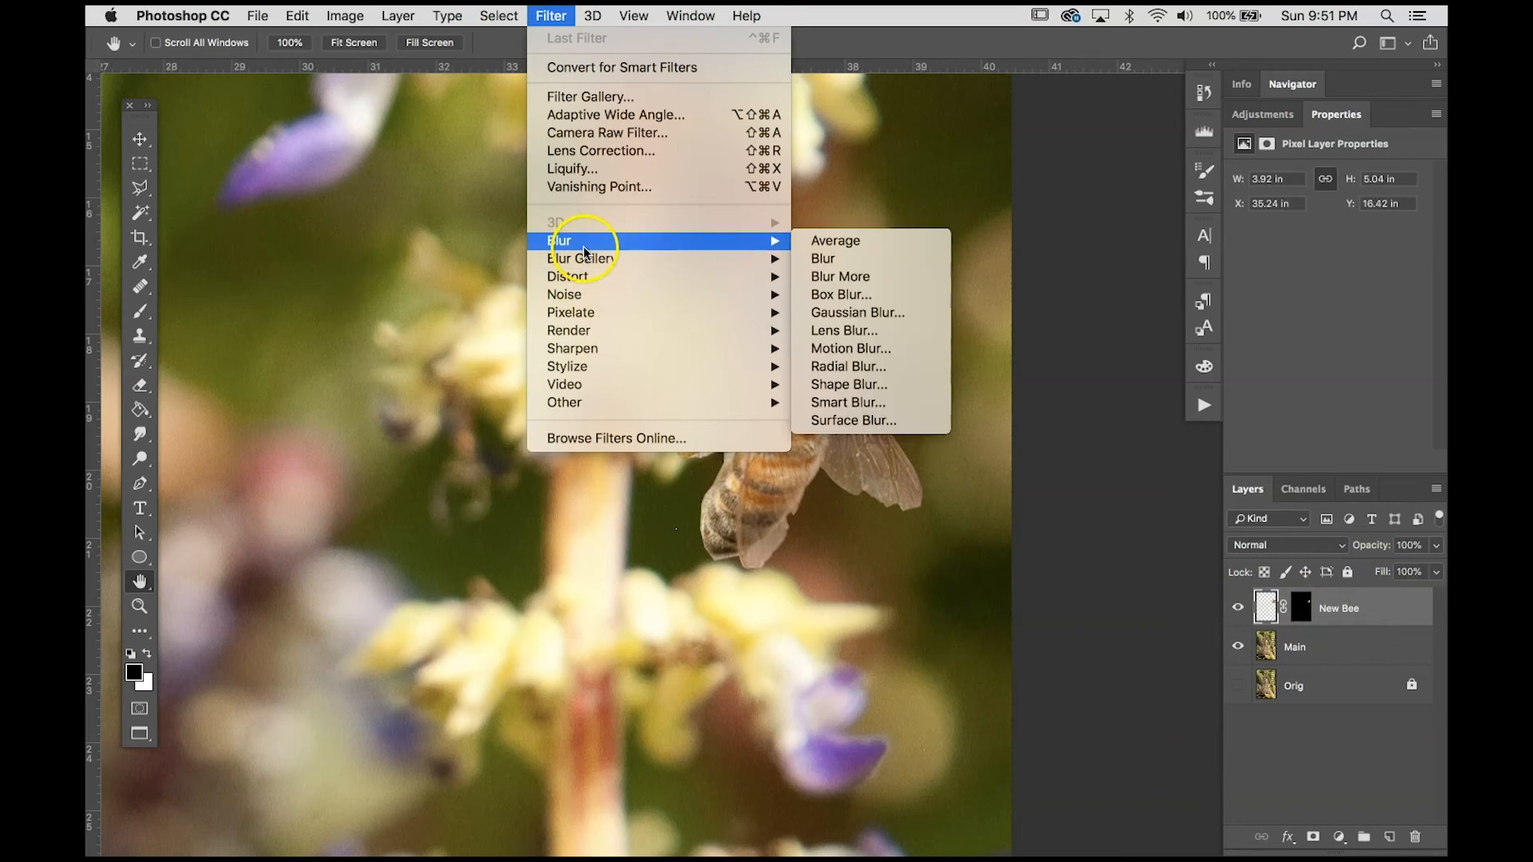
click(888, 312)
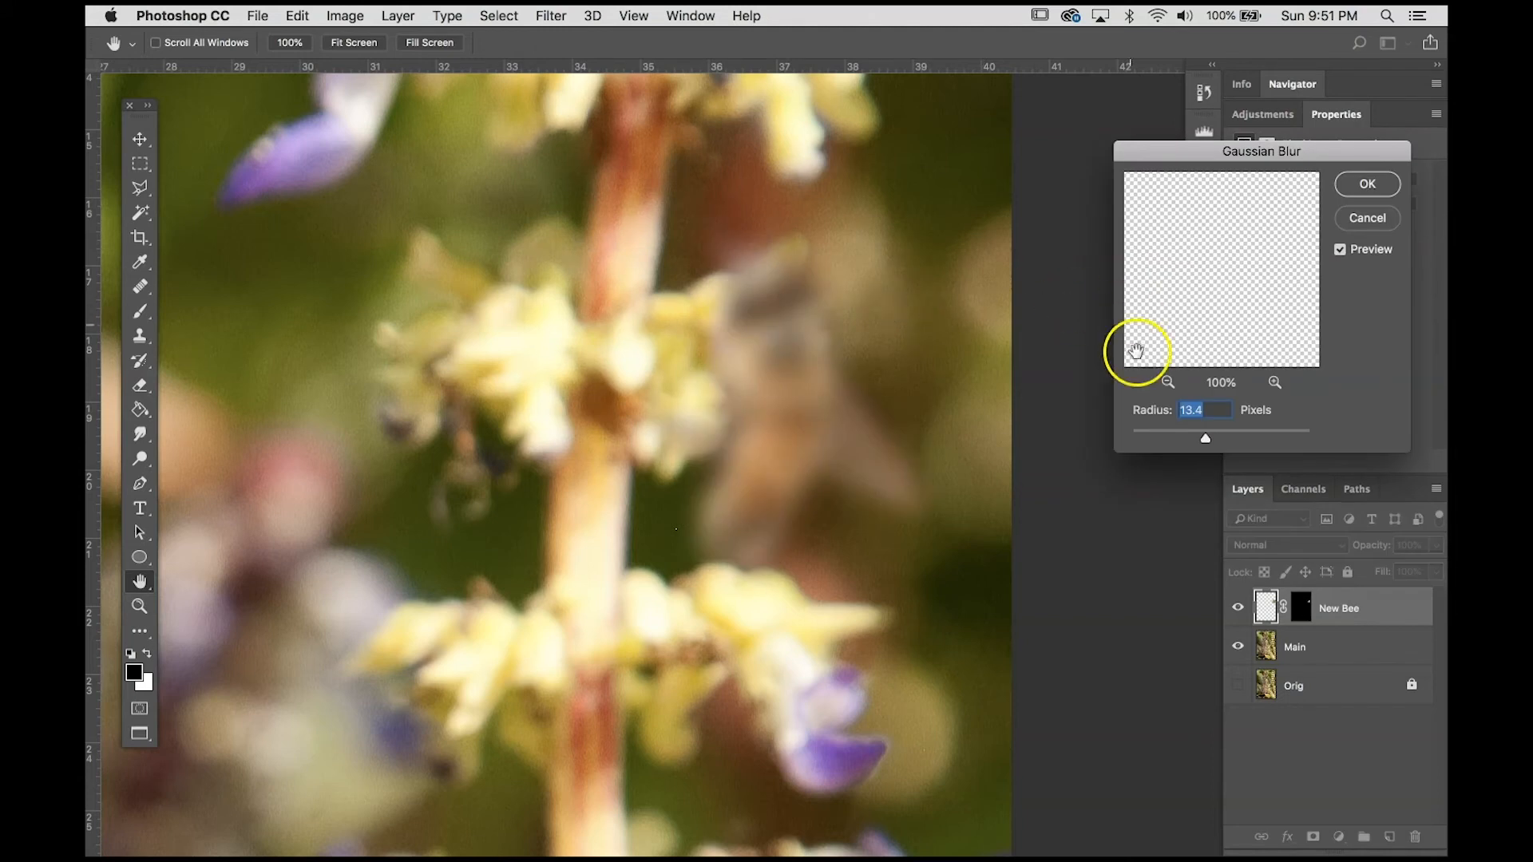
drag(1184, 148, 1118, 200)
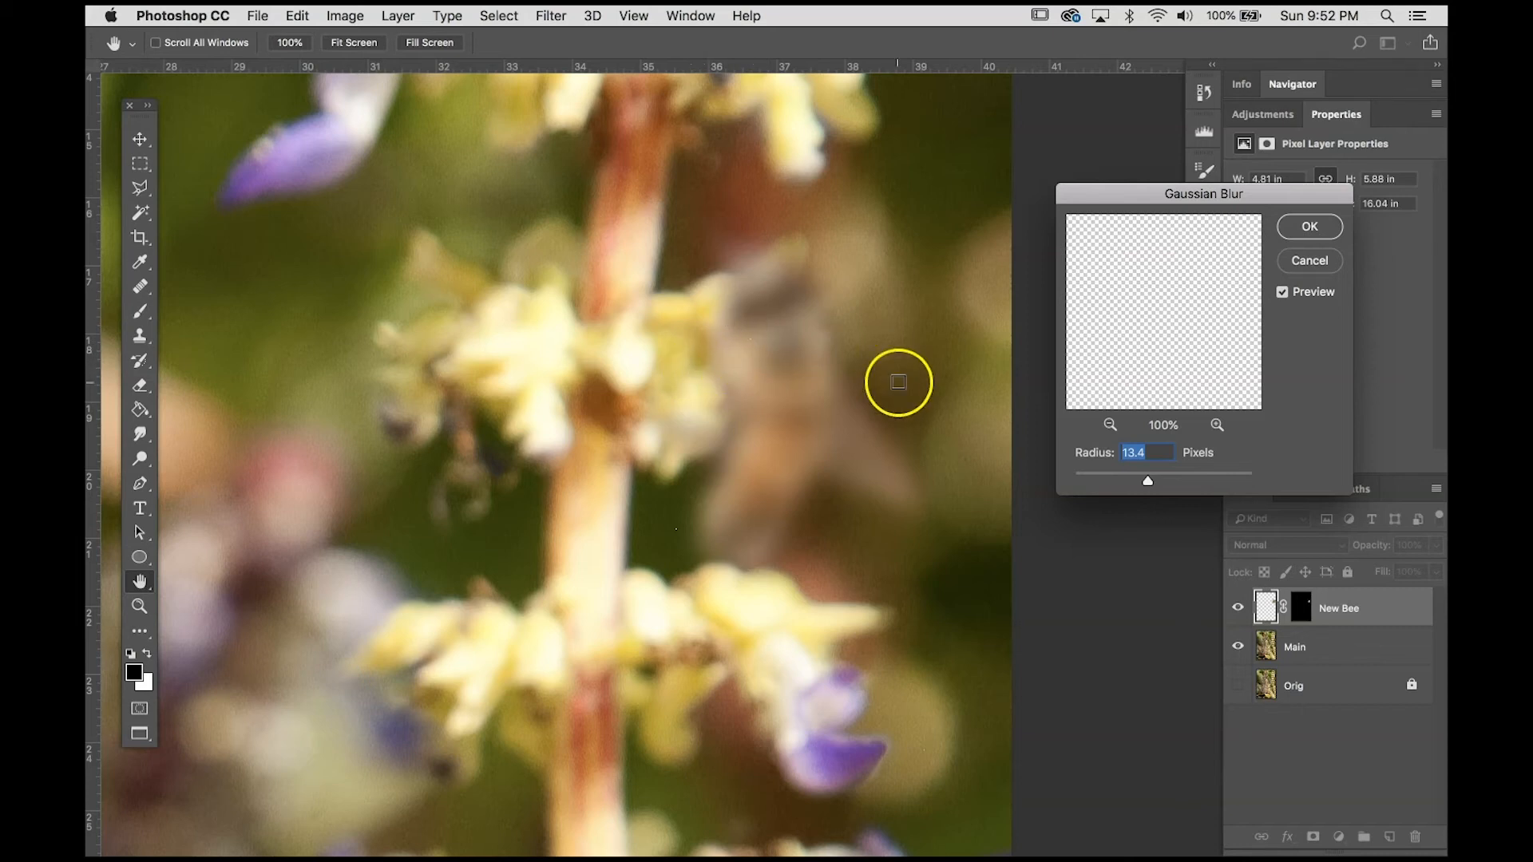
mouse_move(1147, 481)
mouse_down()
mouse_move(1115, 483)
mouse_move(1139, 483)
mouse_up()
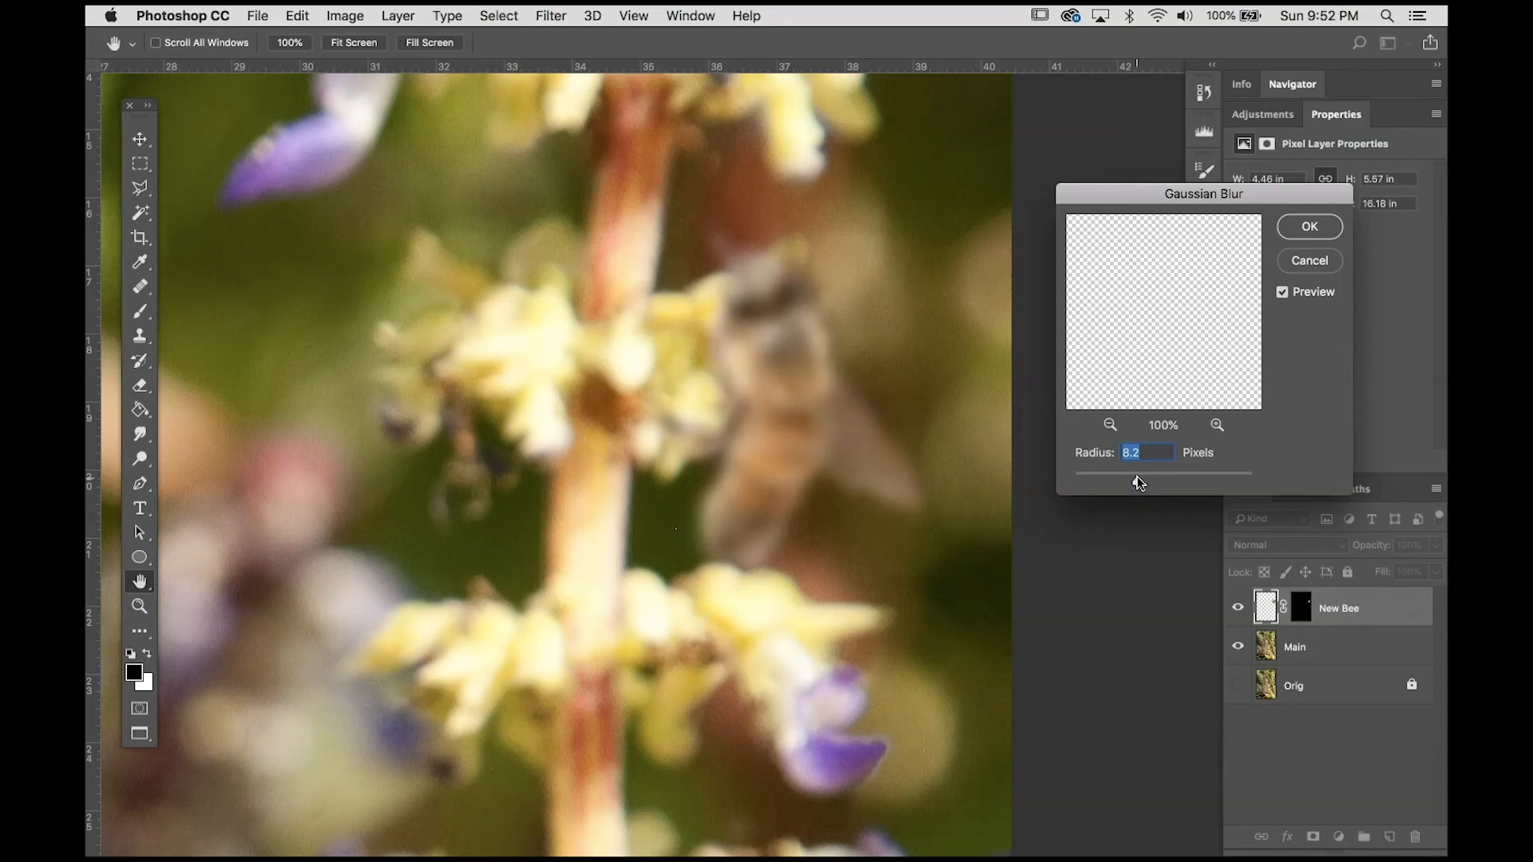
drag(1140, 482, 1135, 483)
drag(1131, 475, 1128, 476)
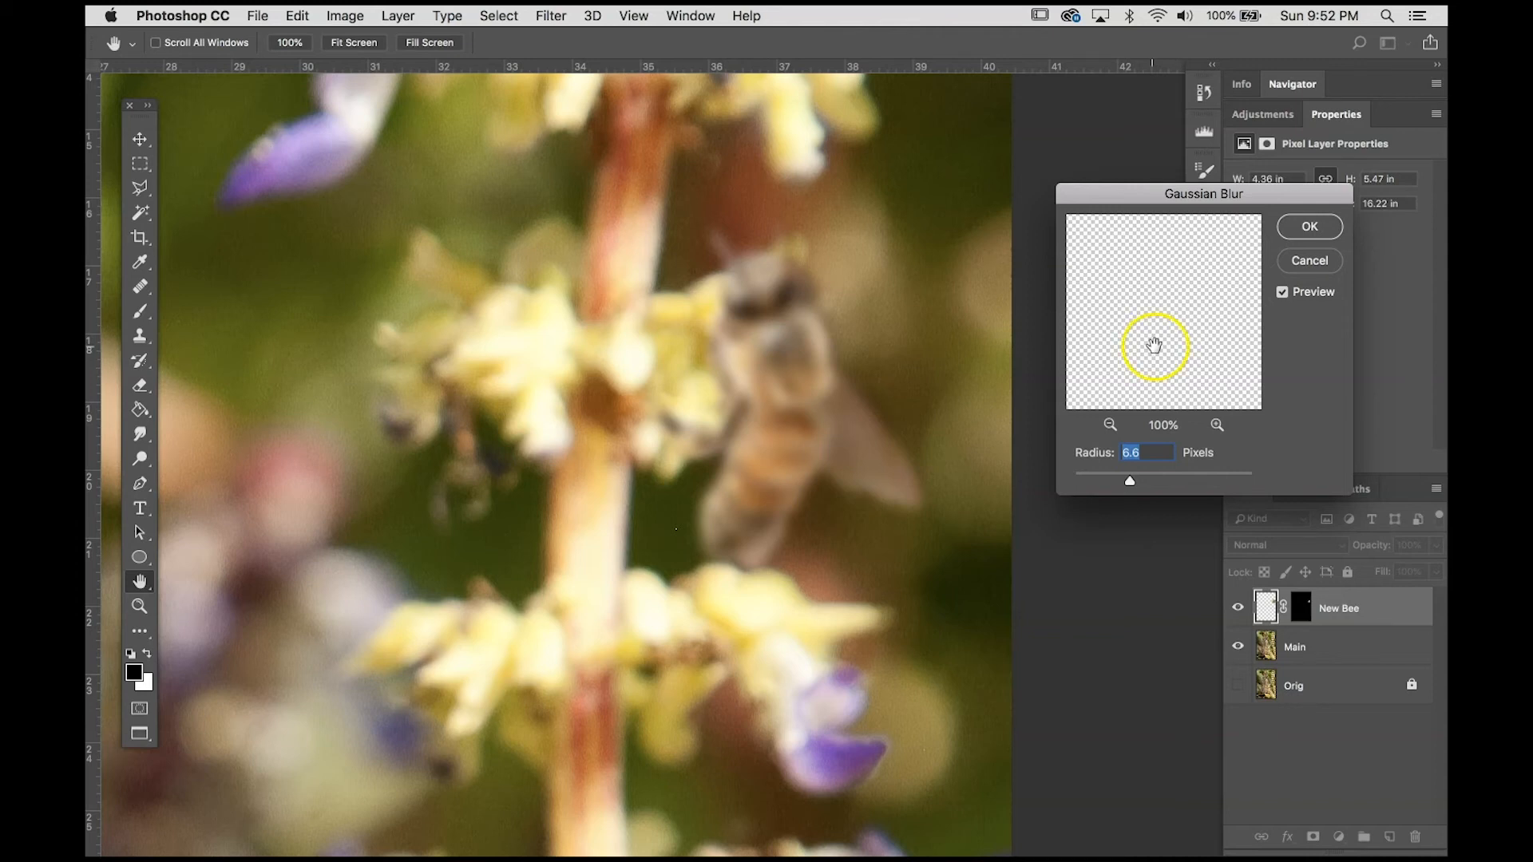
click(1309, 226)
key(super+0)
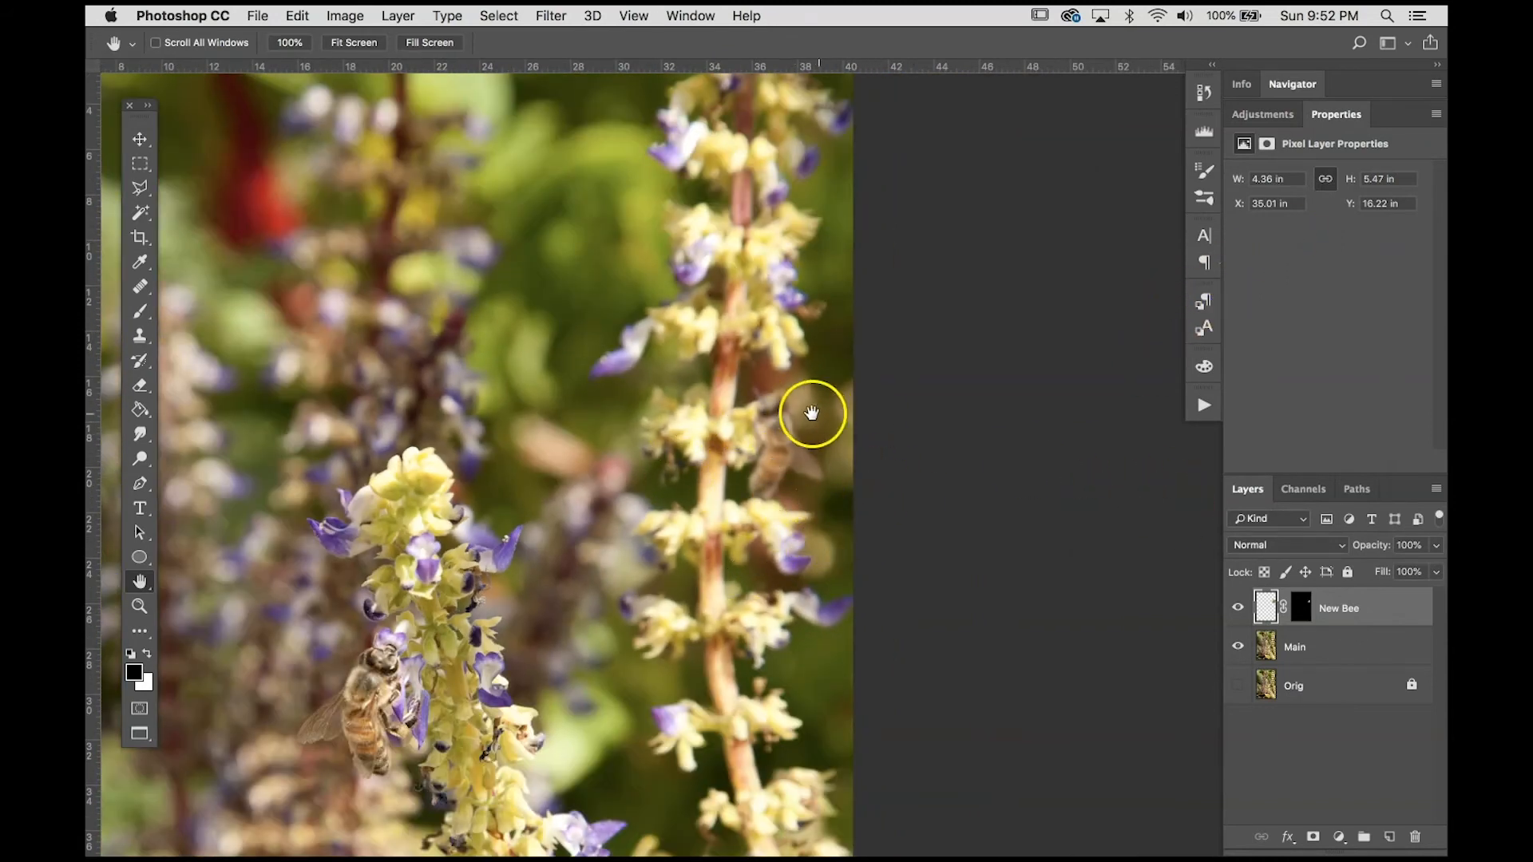
click(537, 14)
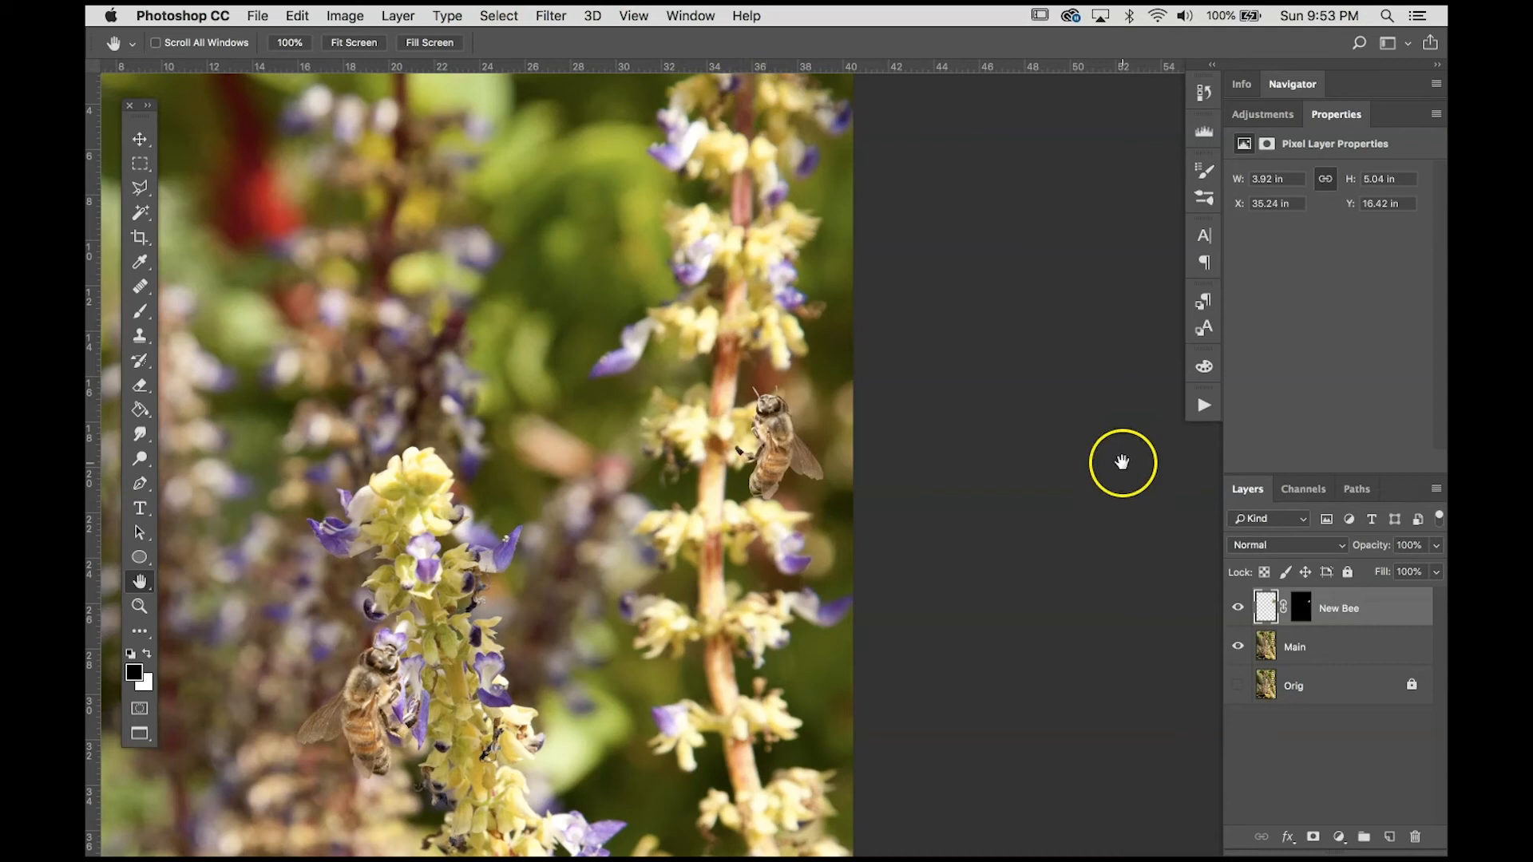
- Duplicate the New Bee layer and keep the copy hidden beneath the Orig layer as a backup
right_click(1368, 619)
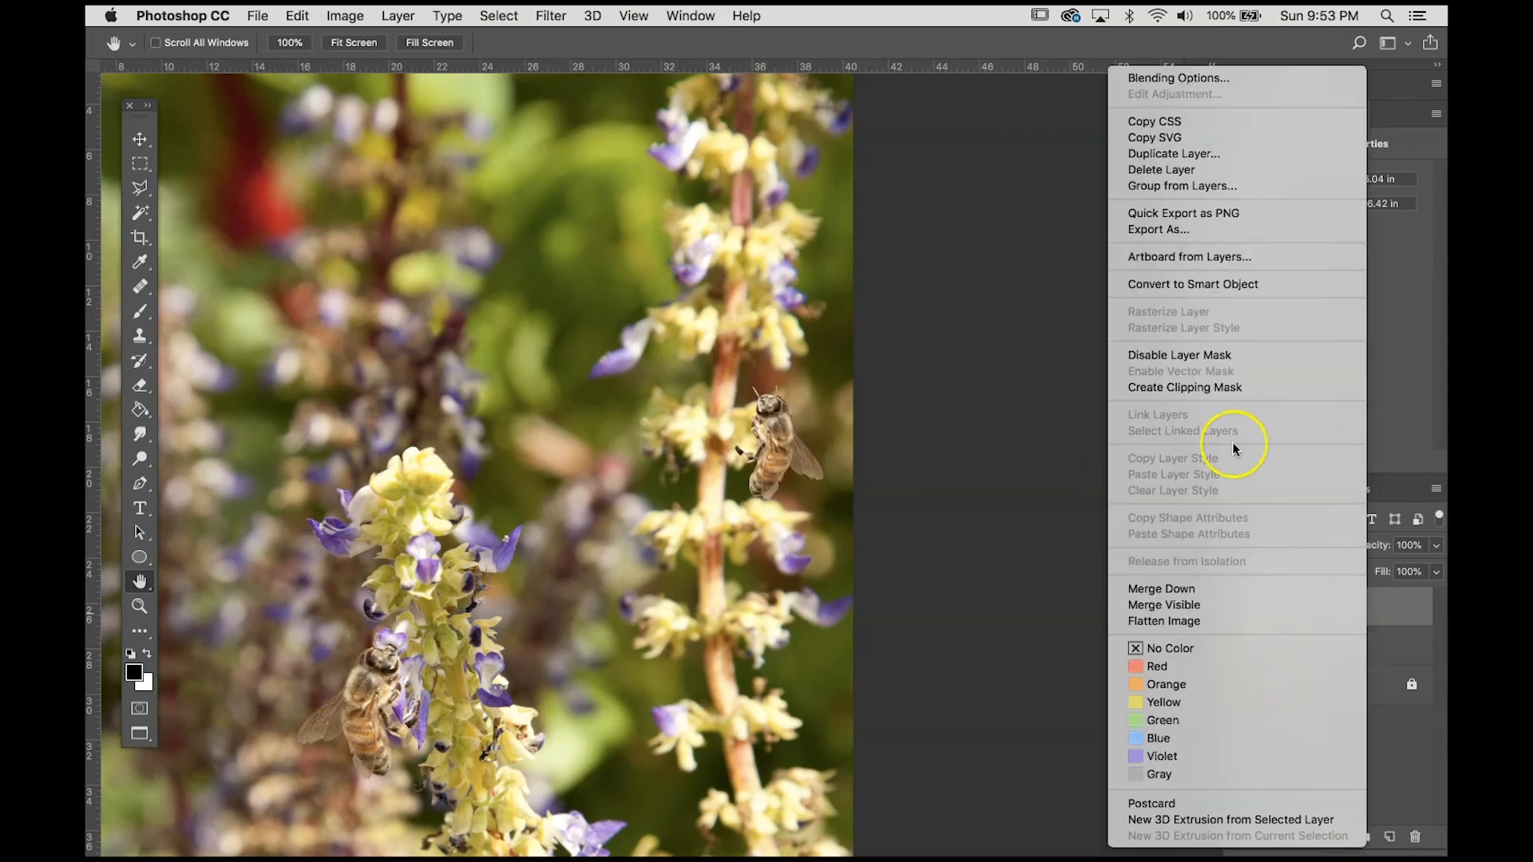
click(1213, 153)
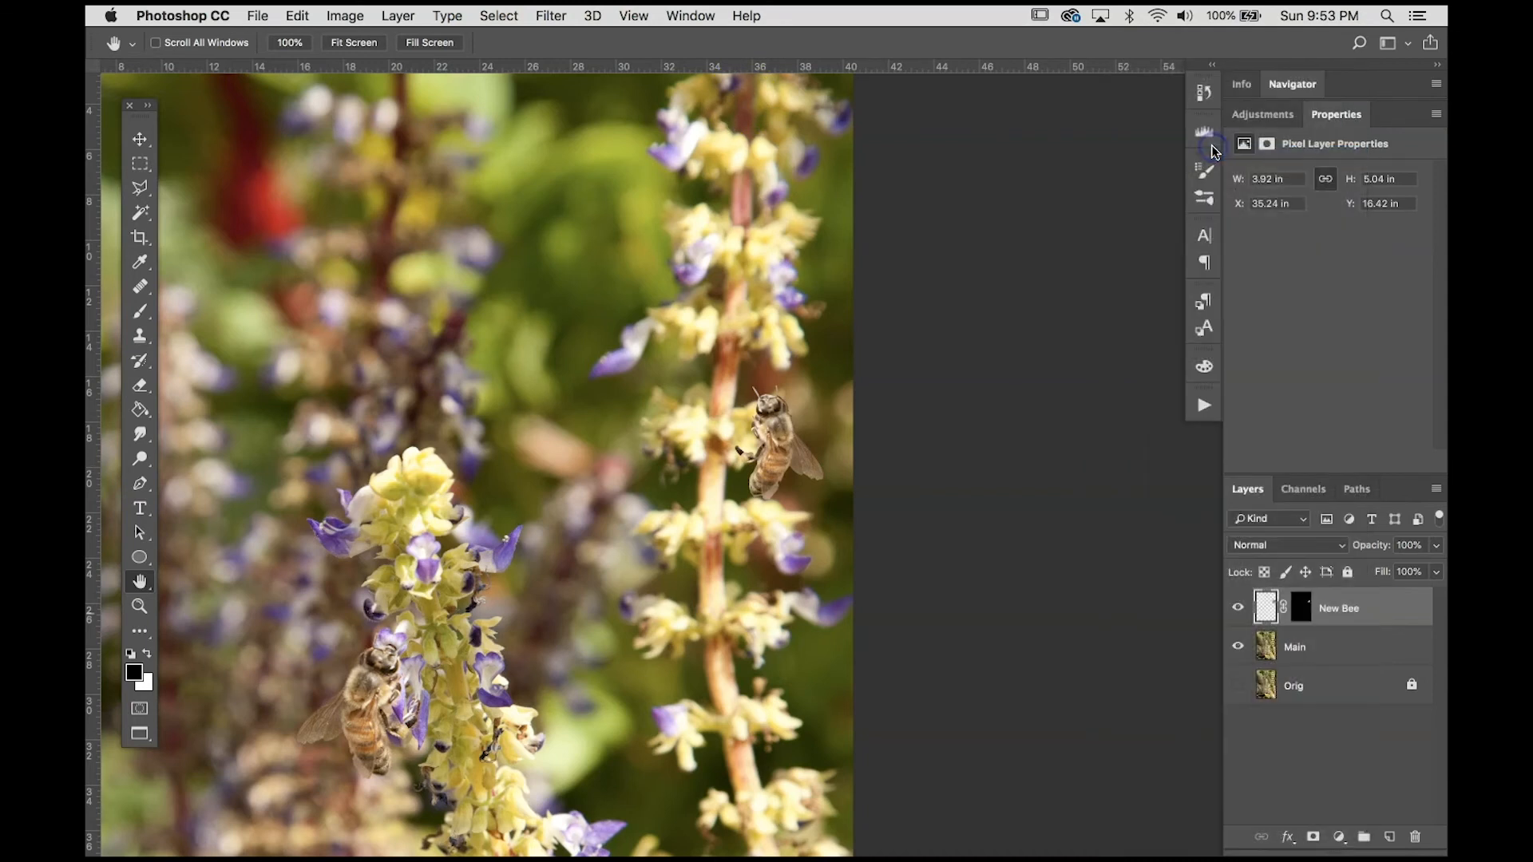
key(Return)
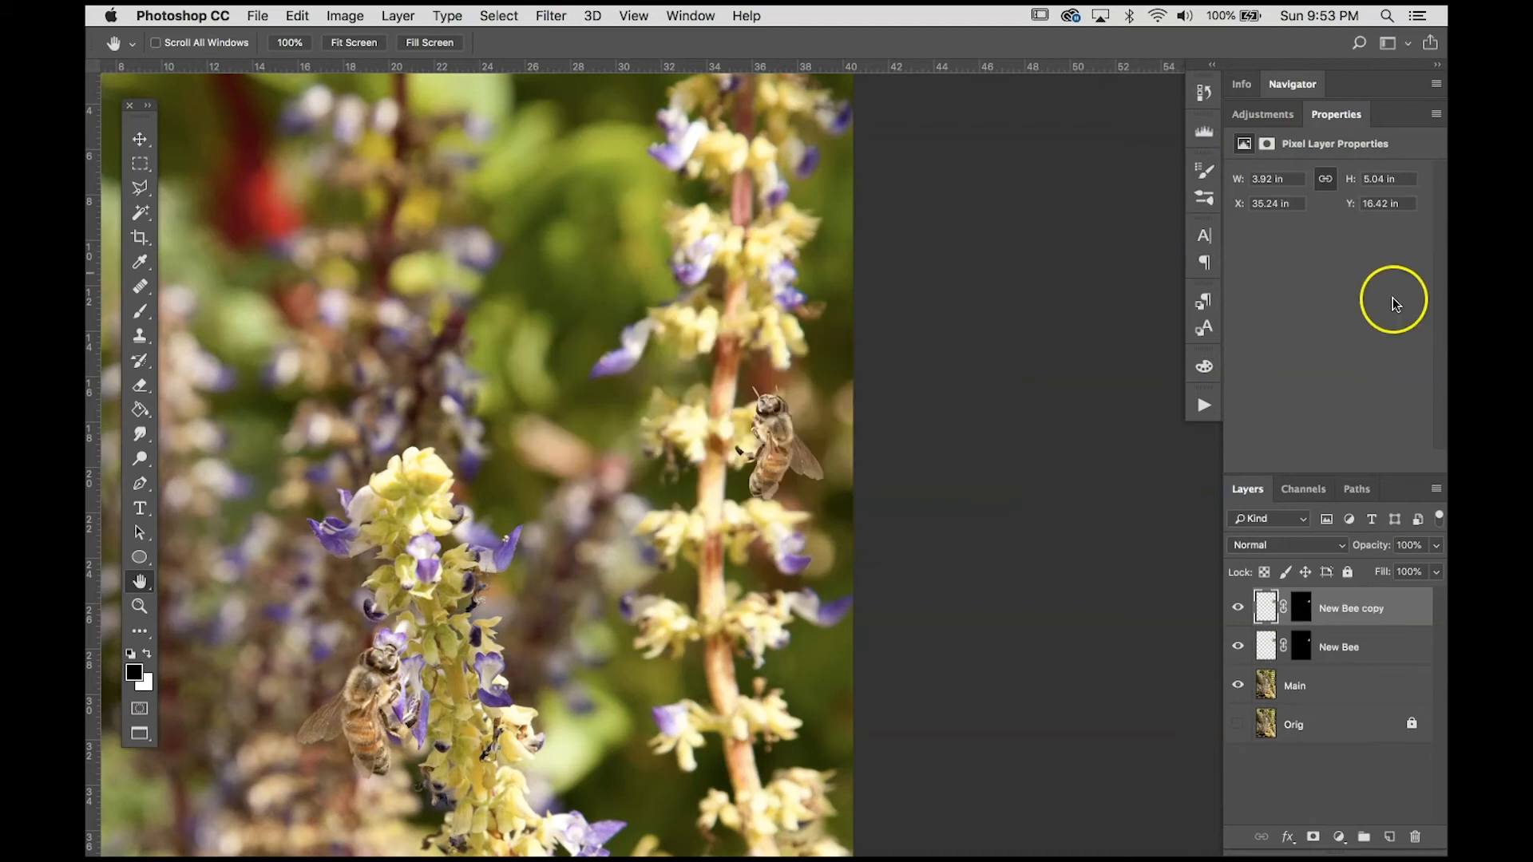
drag(1368, 609, 1359, 735)
click(1238, 724)
- Apply a Gaussian Blur with a radius slightly above 6.6 pixels to the New Bee layer's image
click(1262, 599)
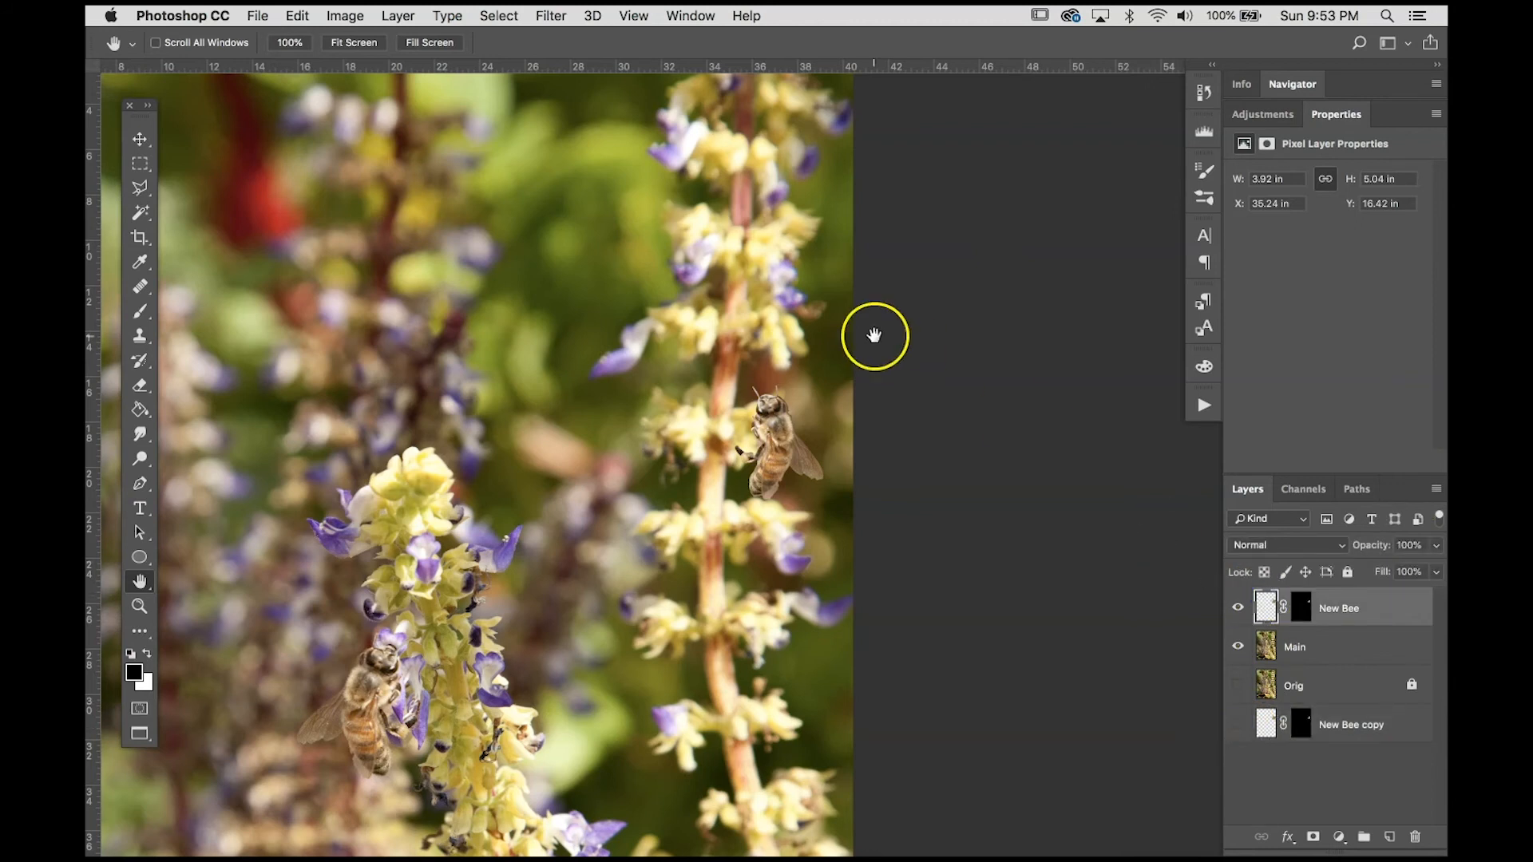
click(551, 16)
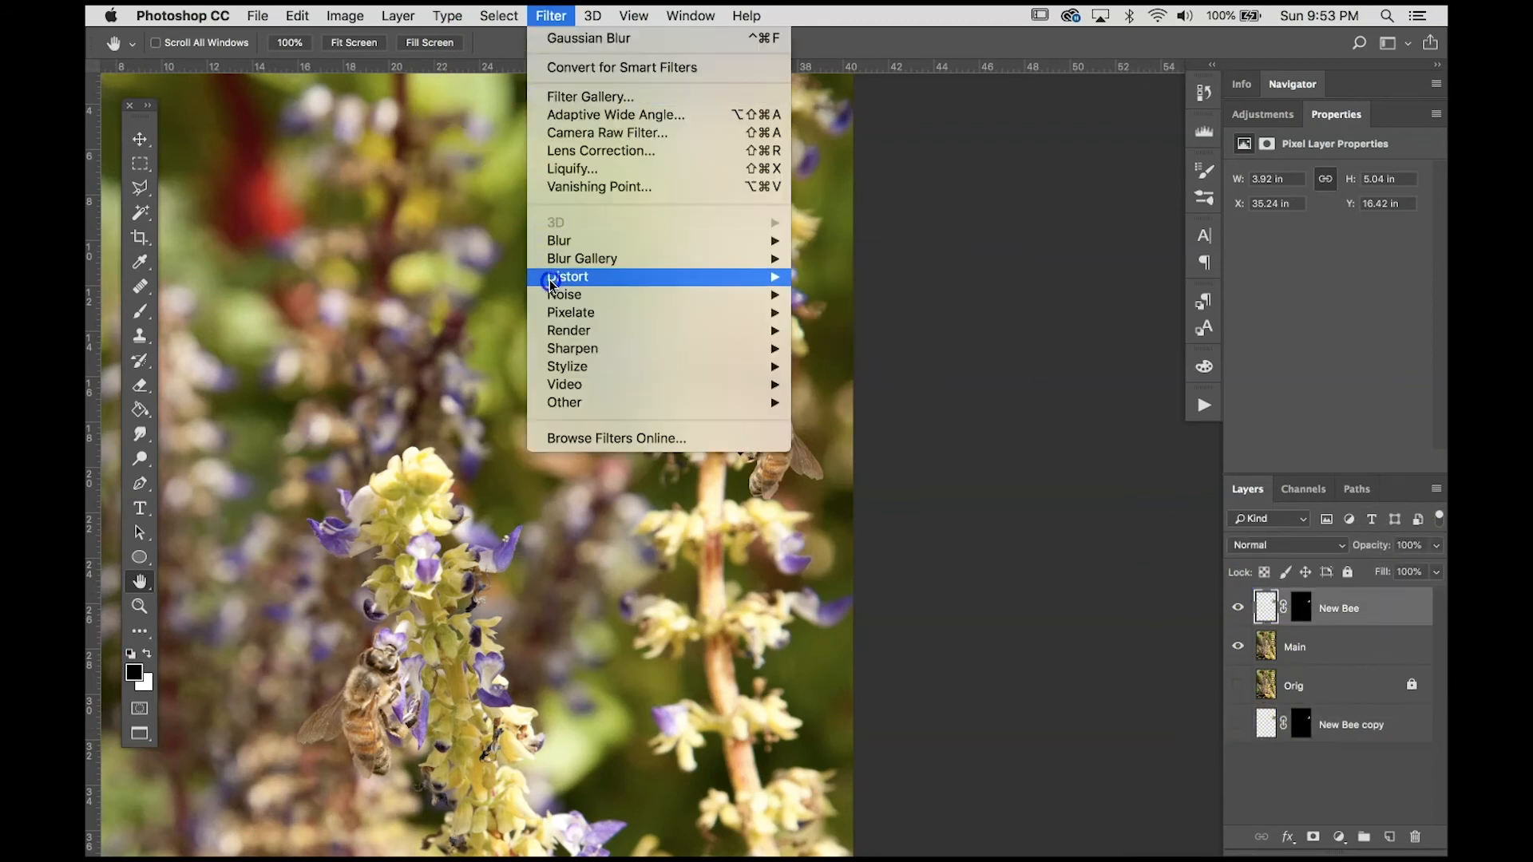
mouse_move(559, 241)
click(876, 312)
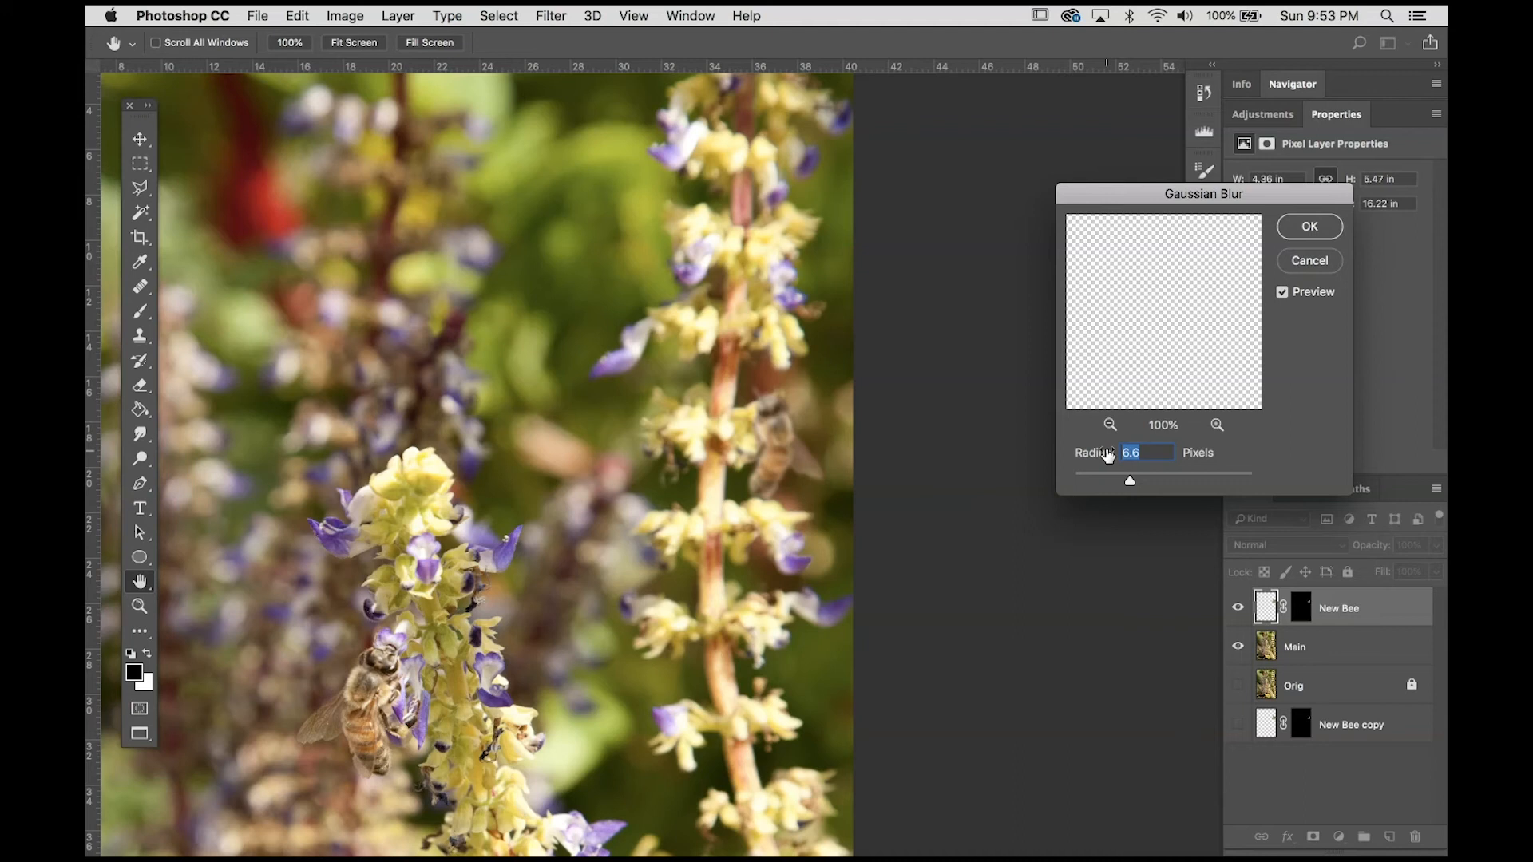
drag(1132, 485, 1135, 486)
drag(1134, 484, 1135, 486)
click(1306, 228)
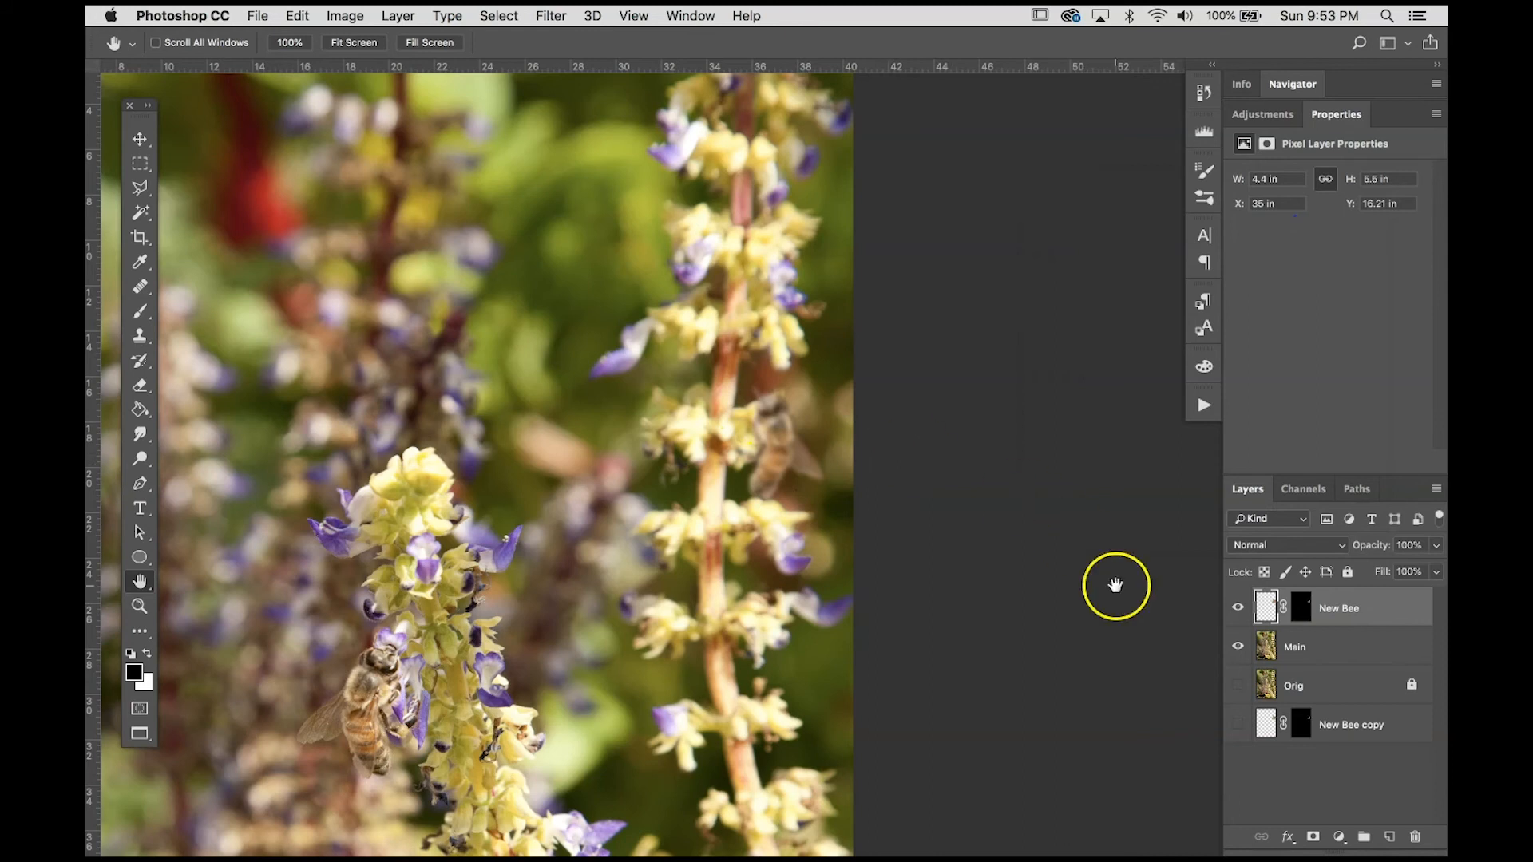
- Compare the picture with and without the New Bee layer, and examine the blurred bee against the stem up close
click(1237, 609)
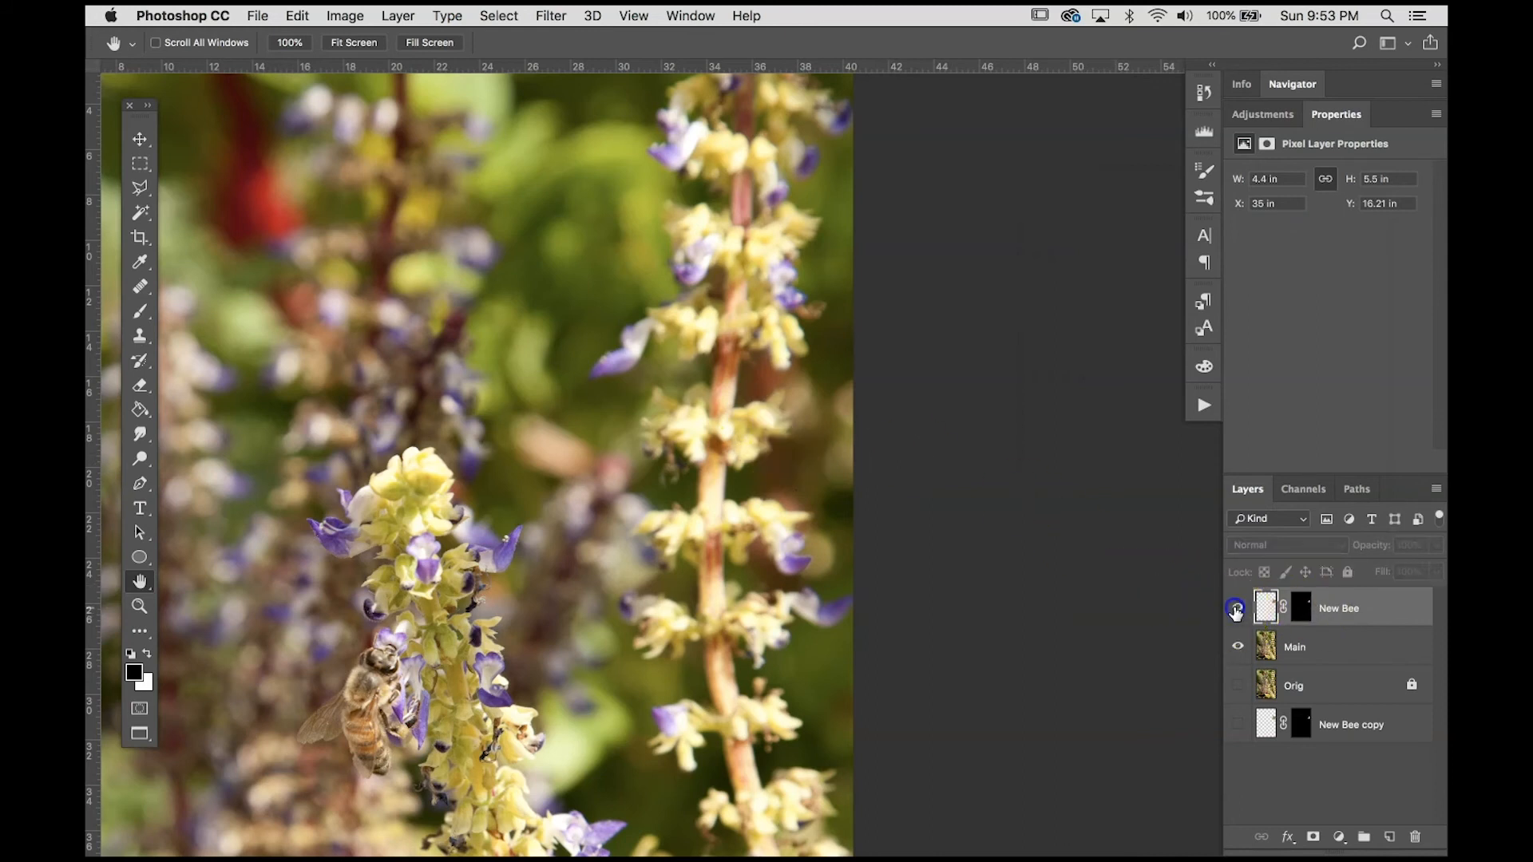
click(1237, 609)
key(z)
click(792, 458)
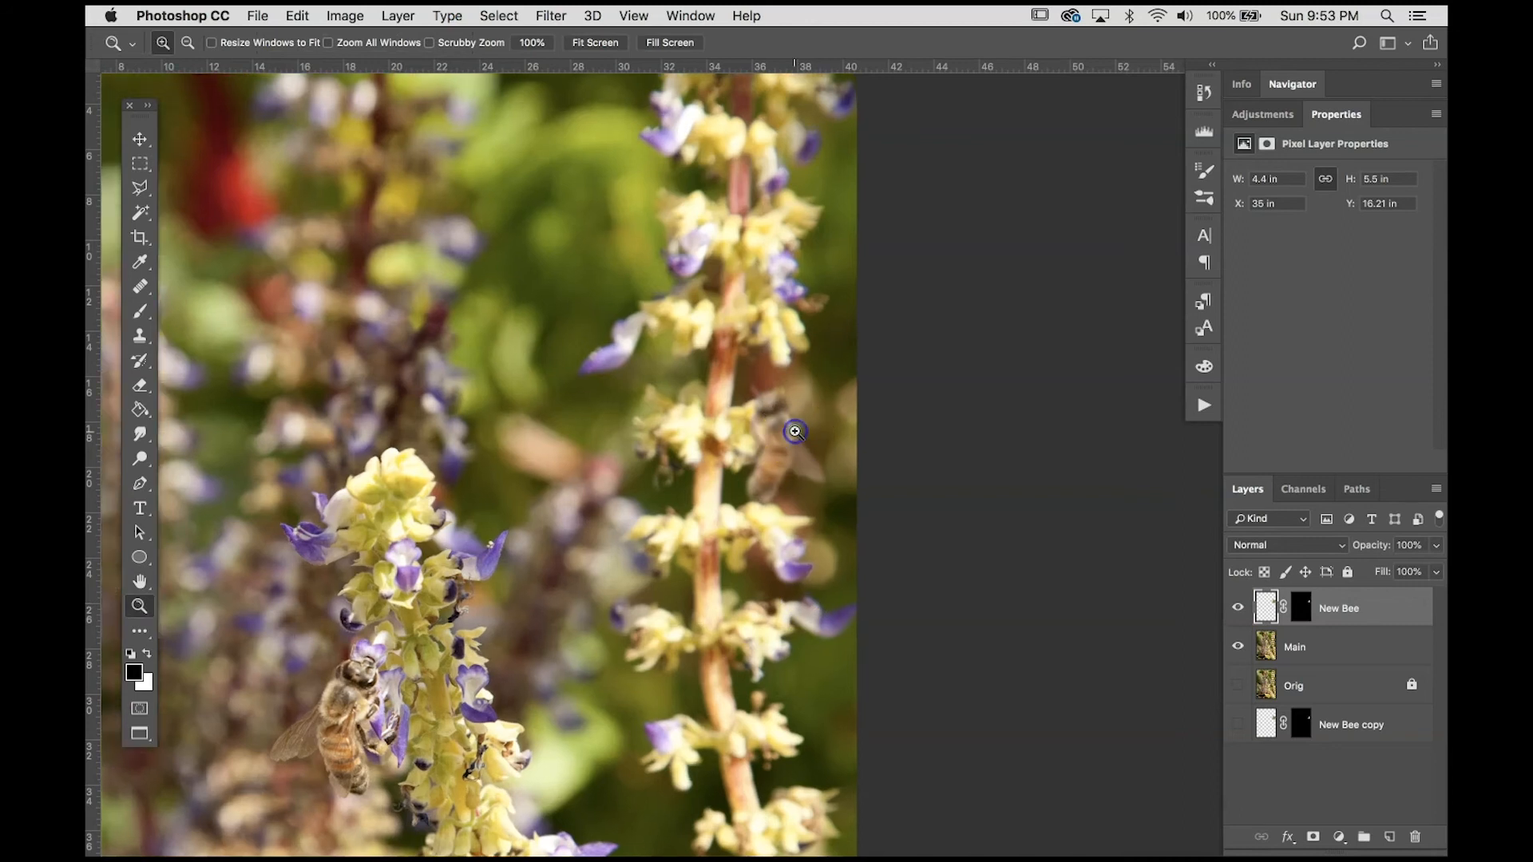
click(793, 432)
click(794, 432)
click(795, 432)
click(795, 432)
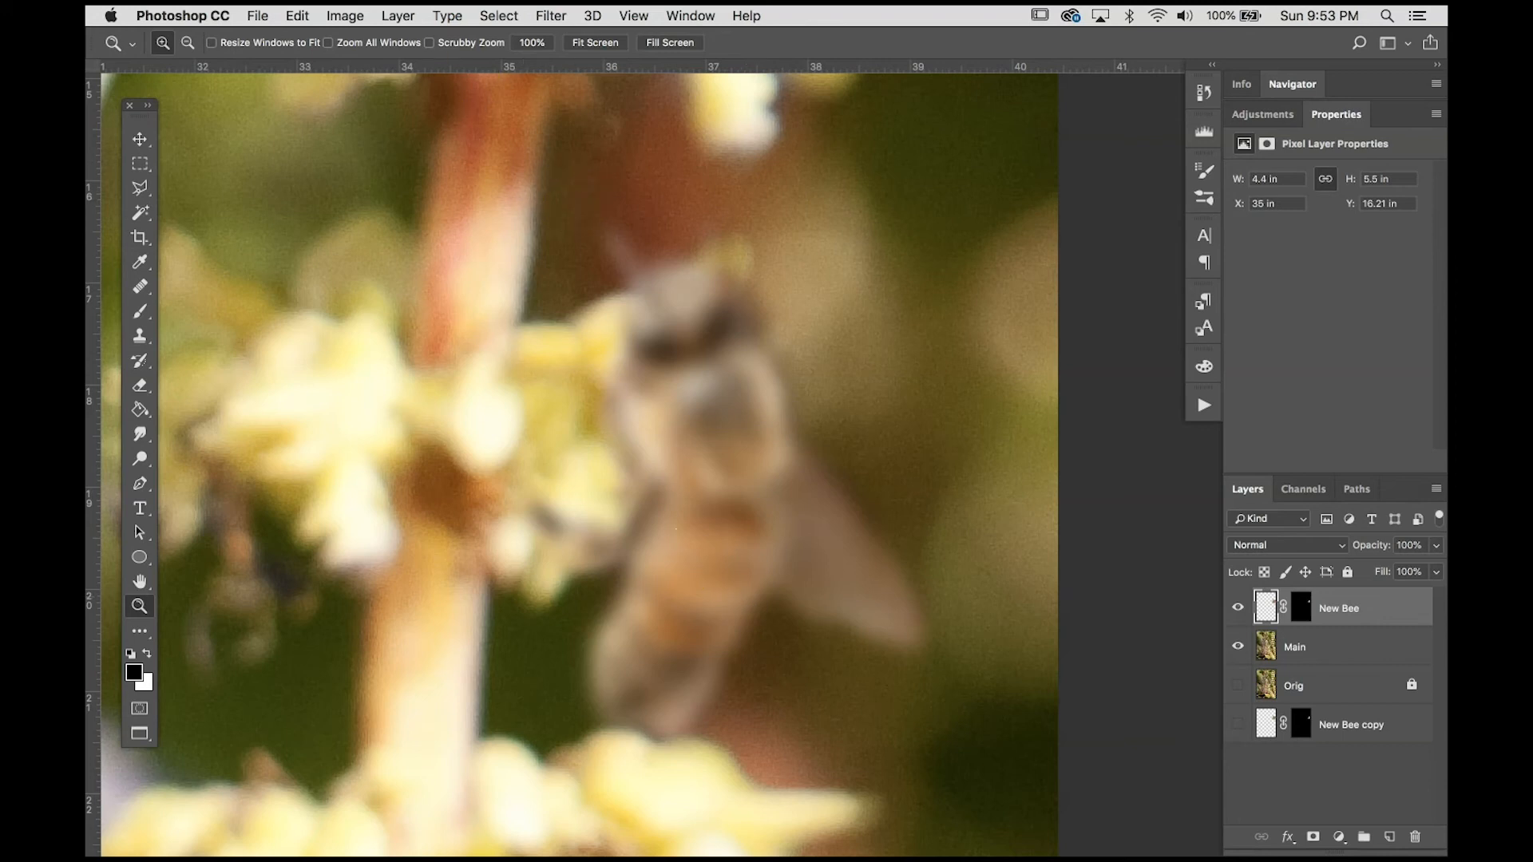
- Create a layer named Grain above New Bee in Overlay mode, filled with Overlay-neutral 50% gray
click(398, 16)
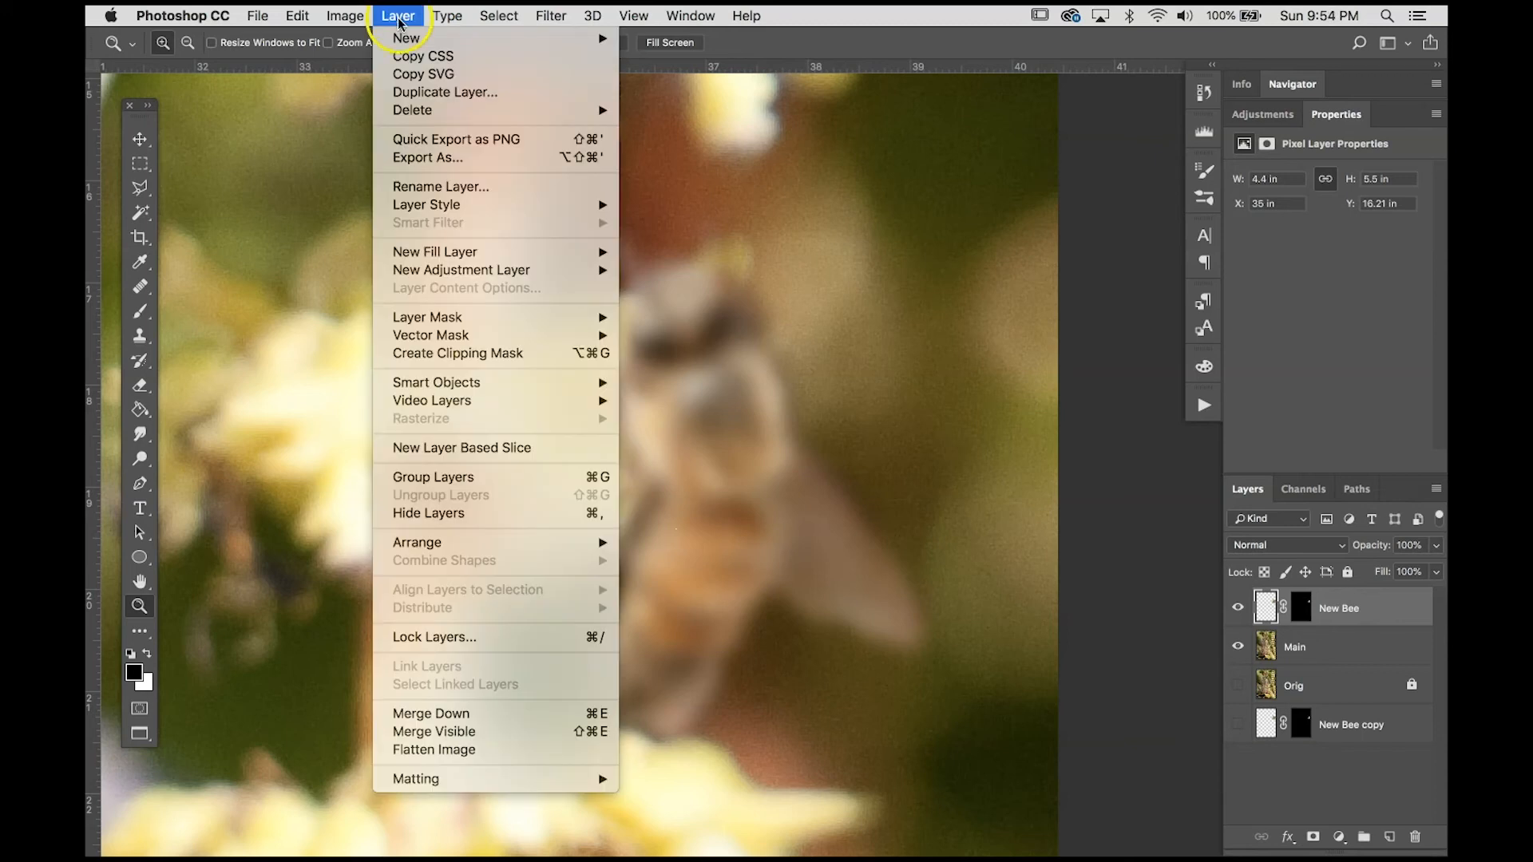
mouse_move(595, 39)
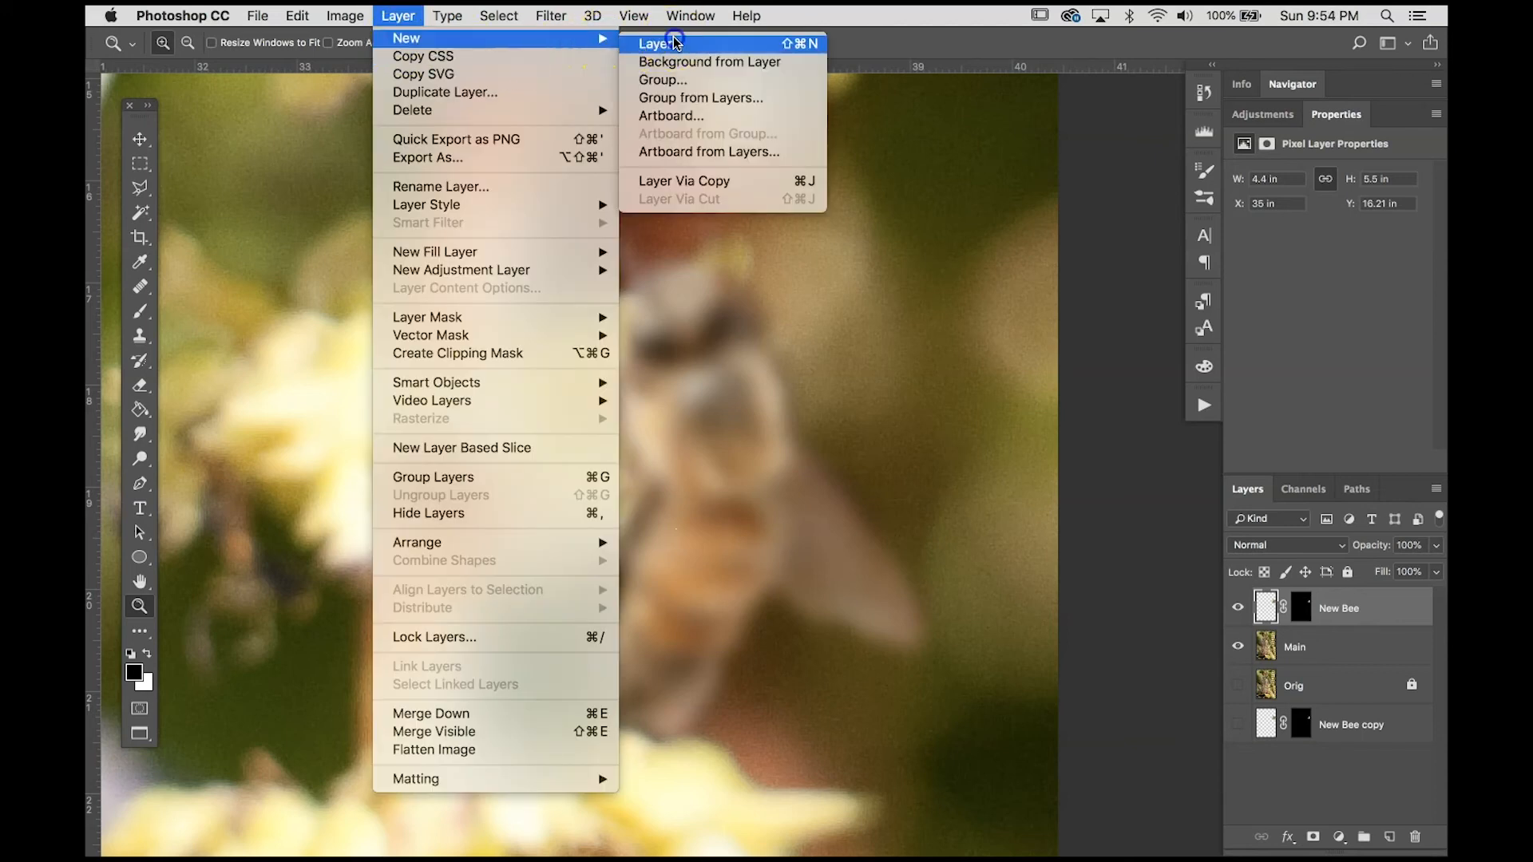
click(672, 42)
text(Grain)
click(526, 274)
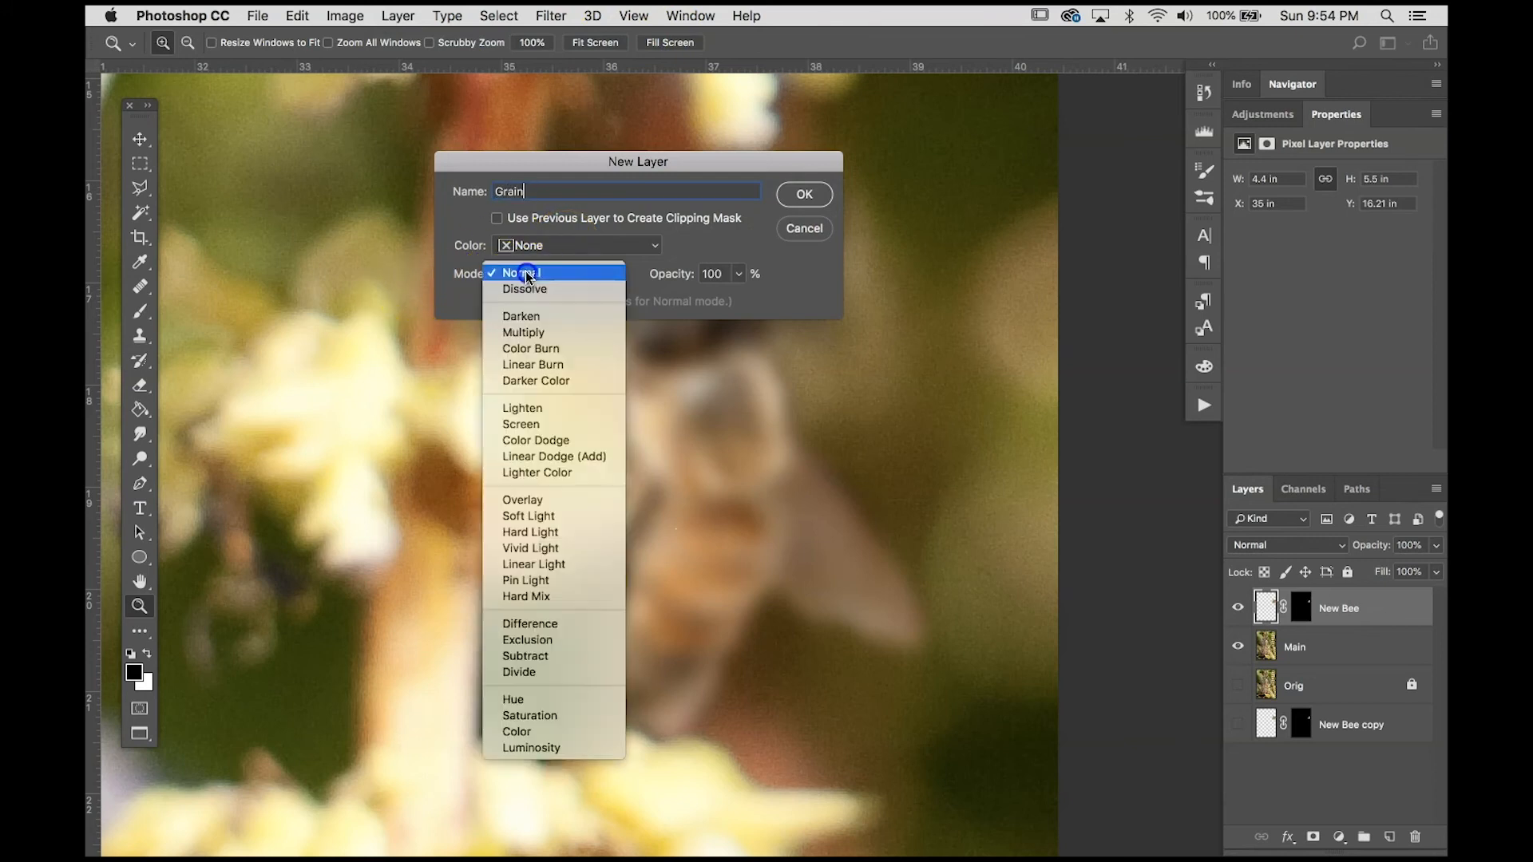
click(523, 499)
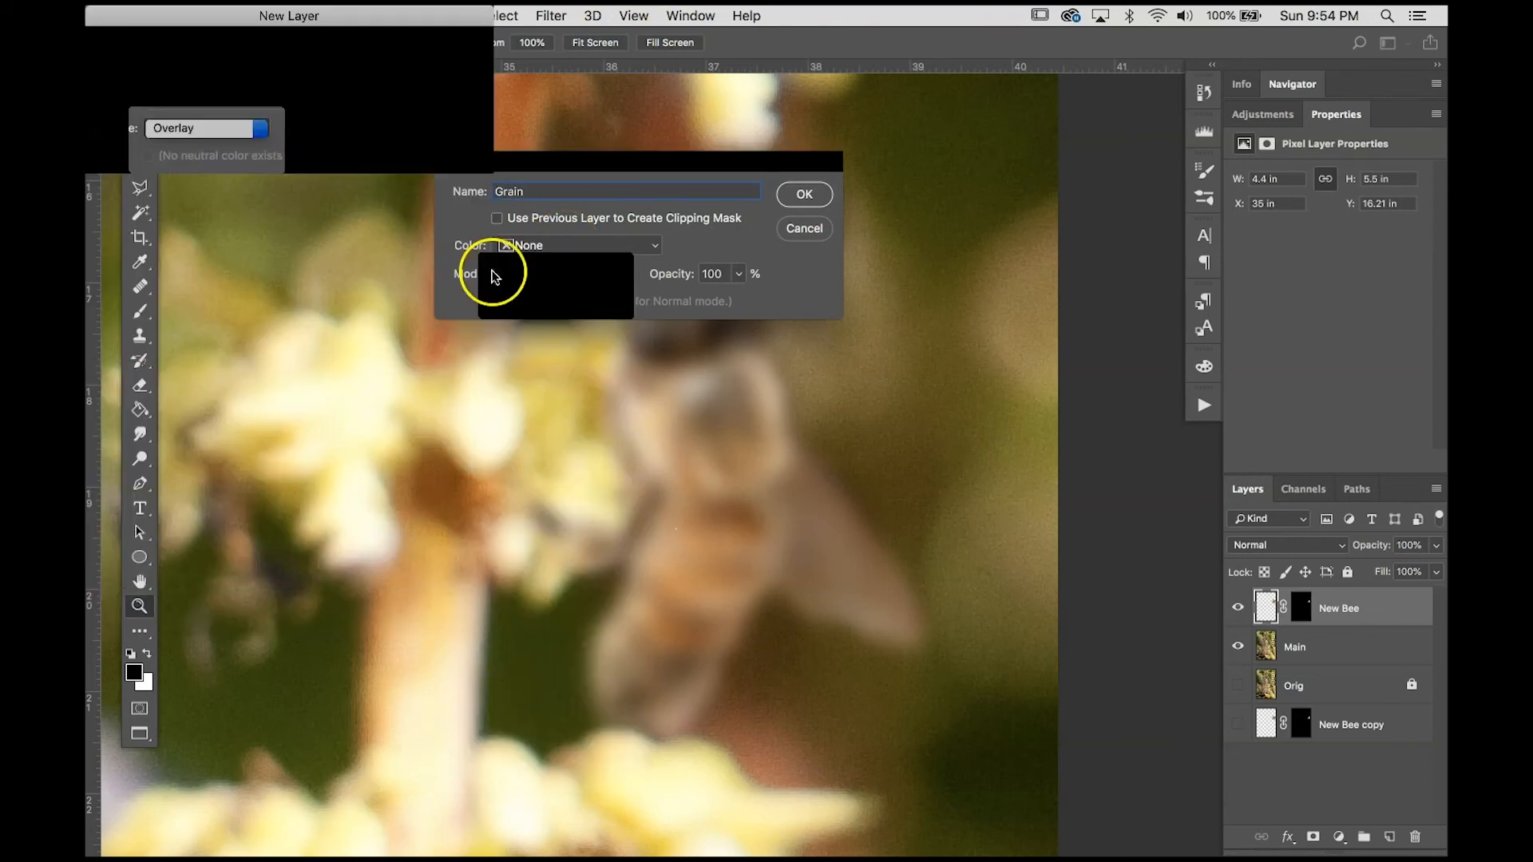
click(497, 301)
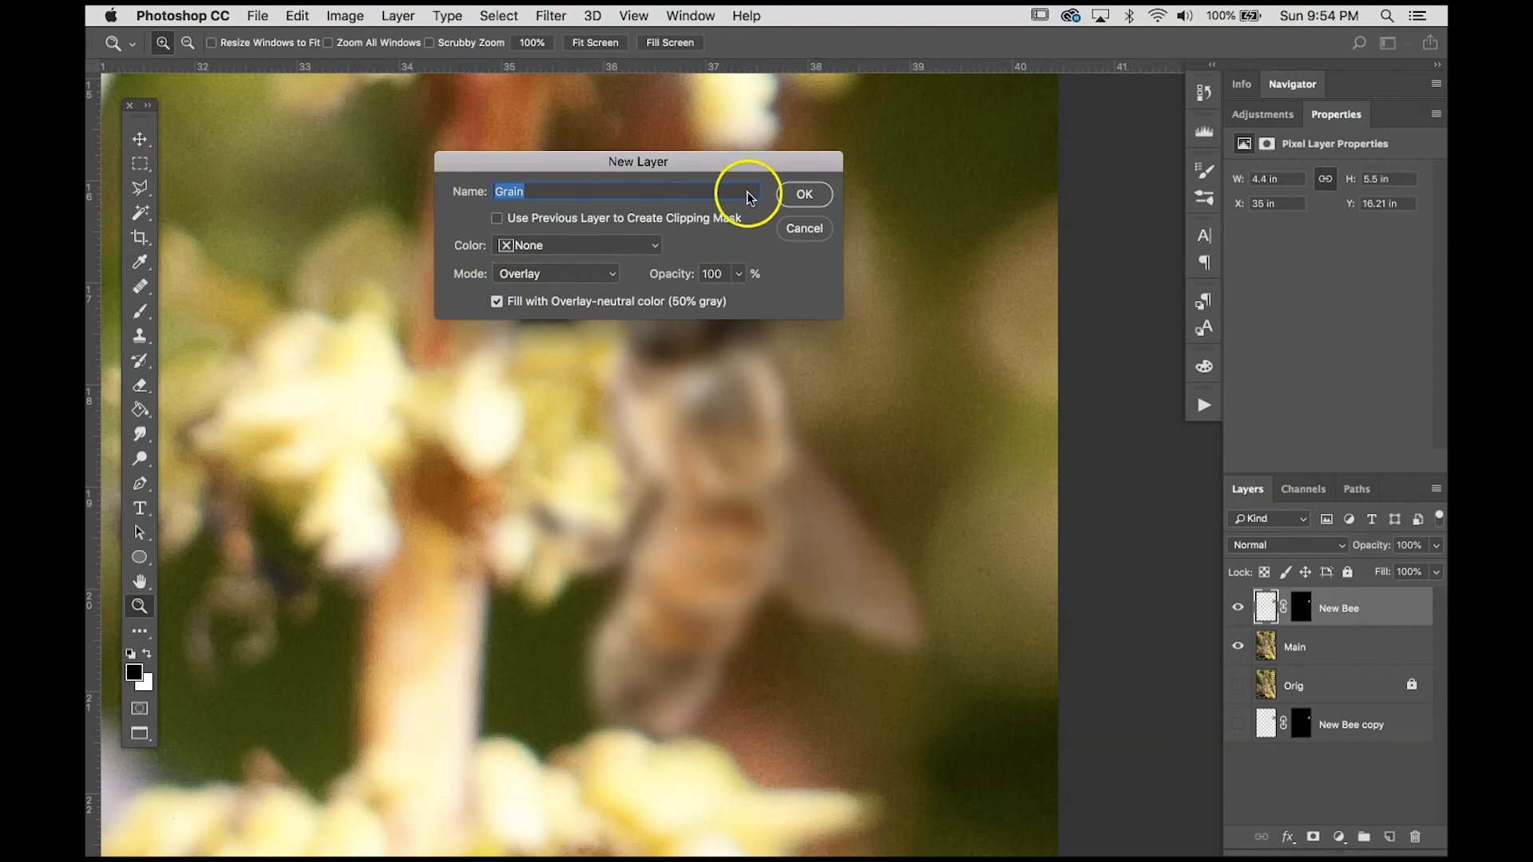
click(807, 193)
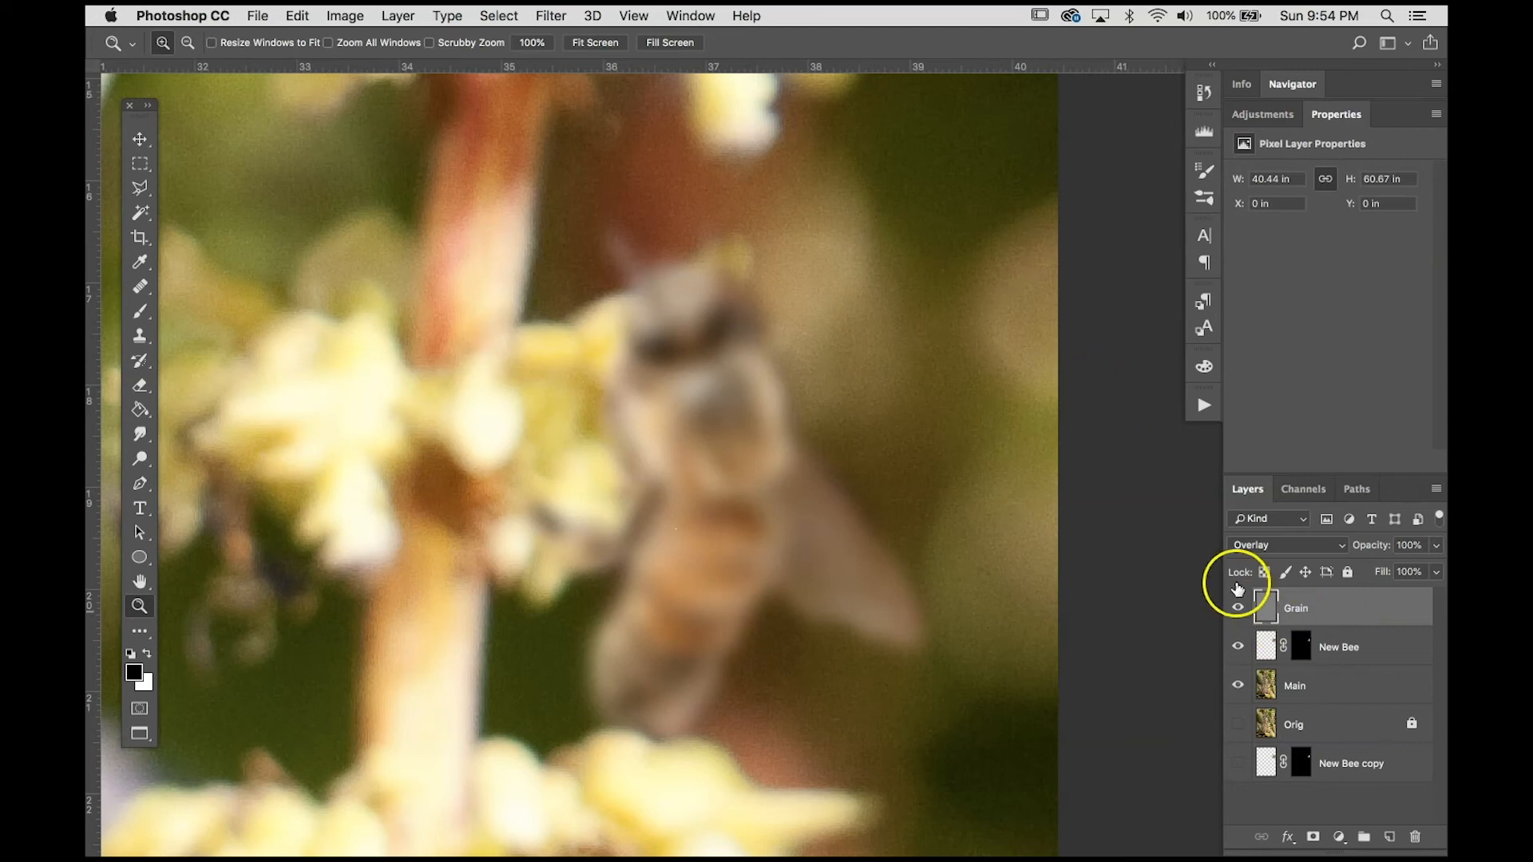
click(499, 15)
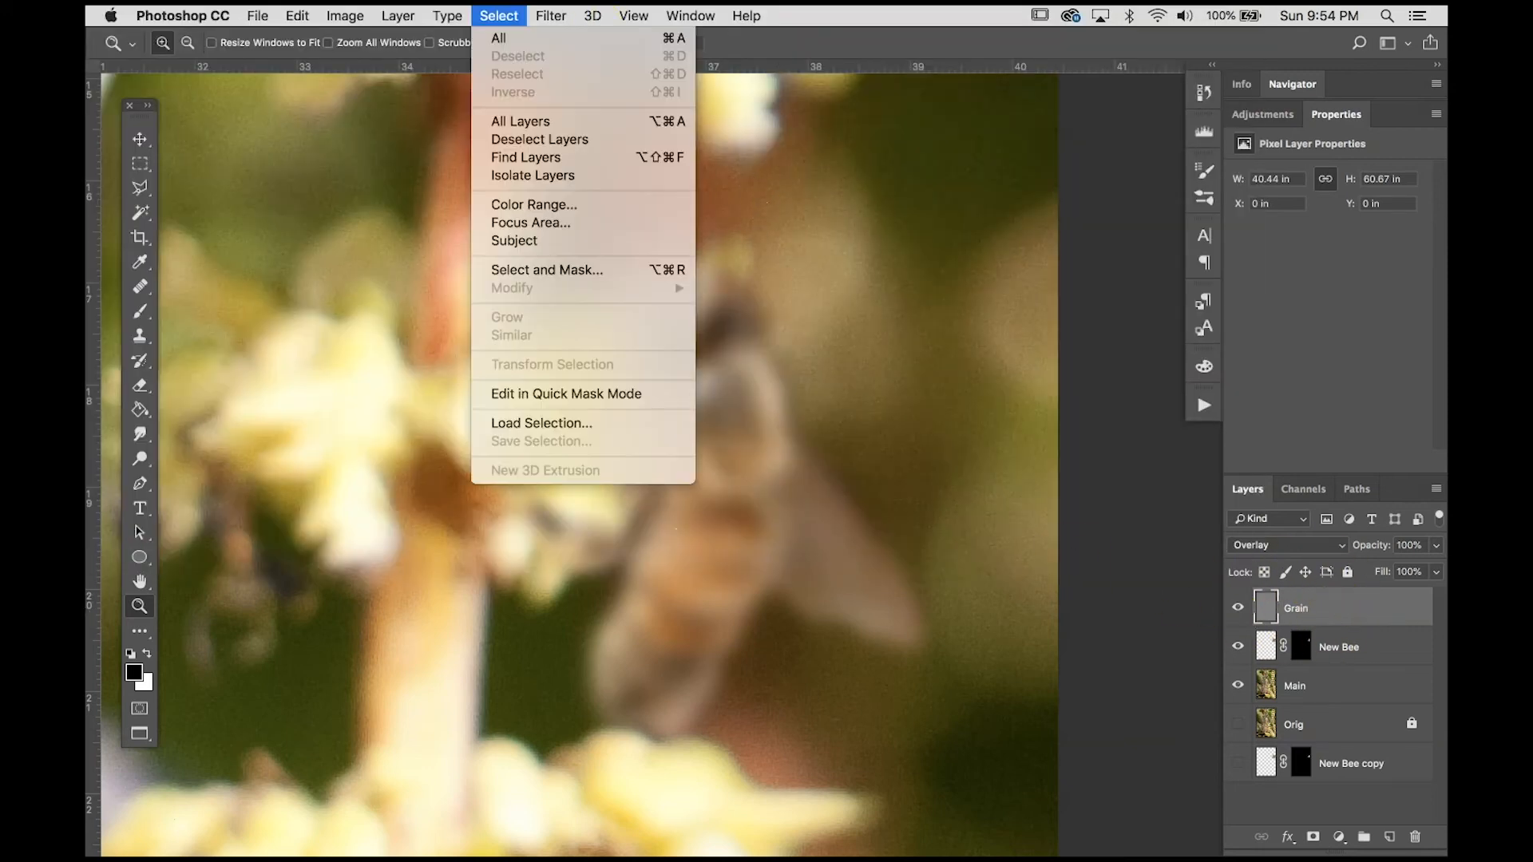
mouse_move(551, 15)
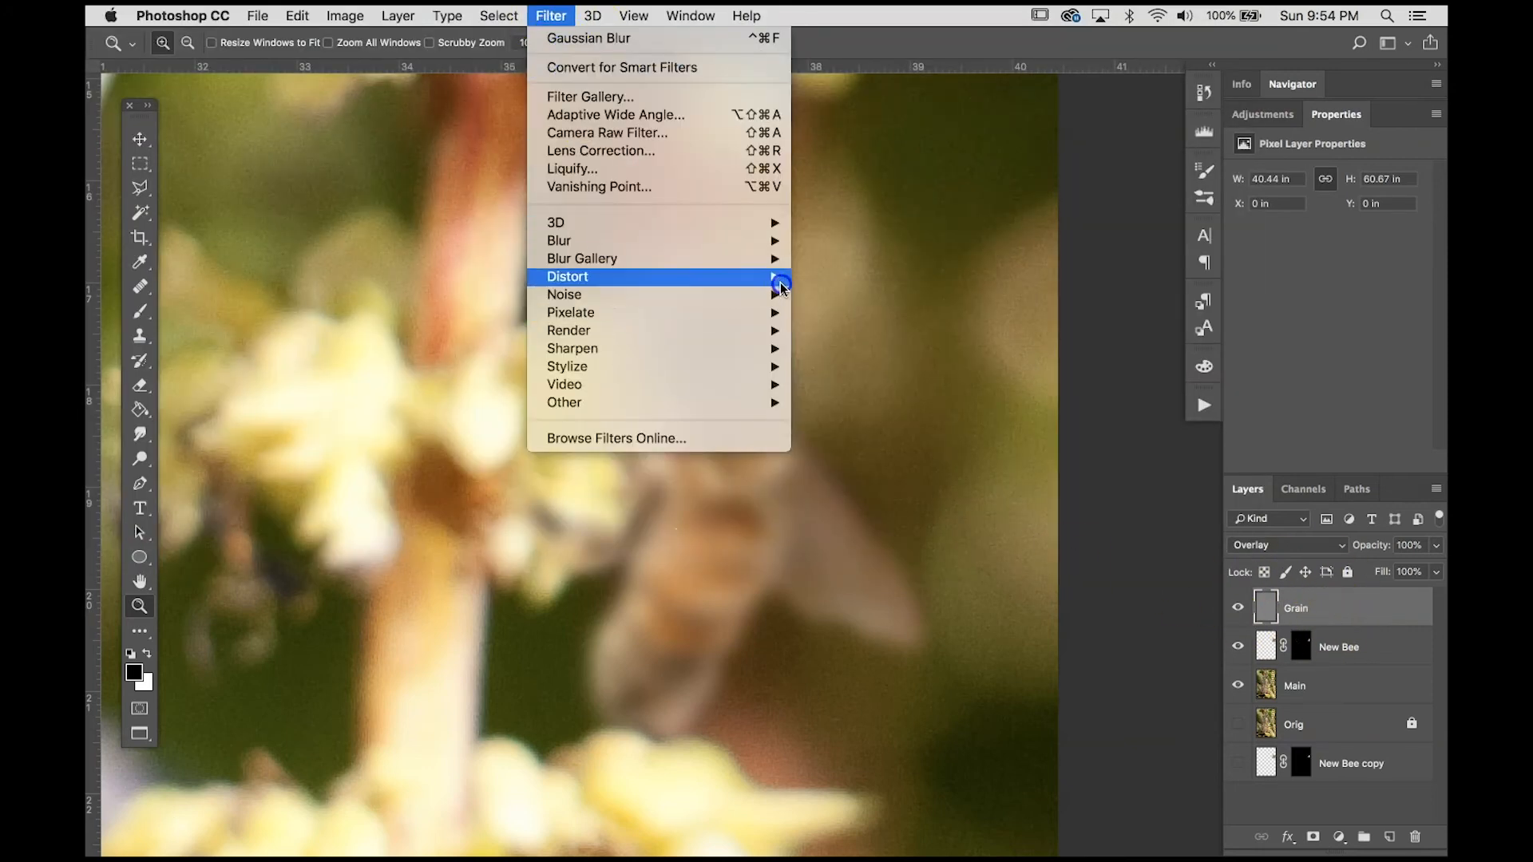
mouse_move(777, 295)
click(878, 294)
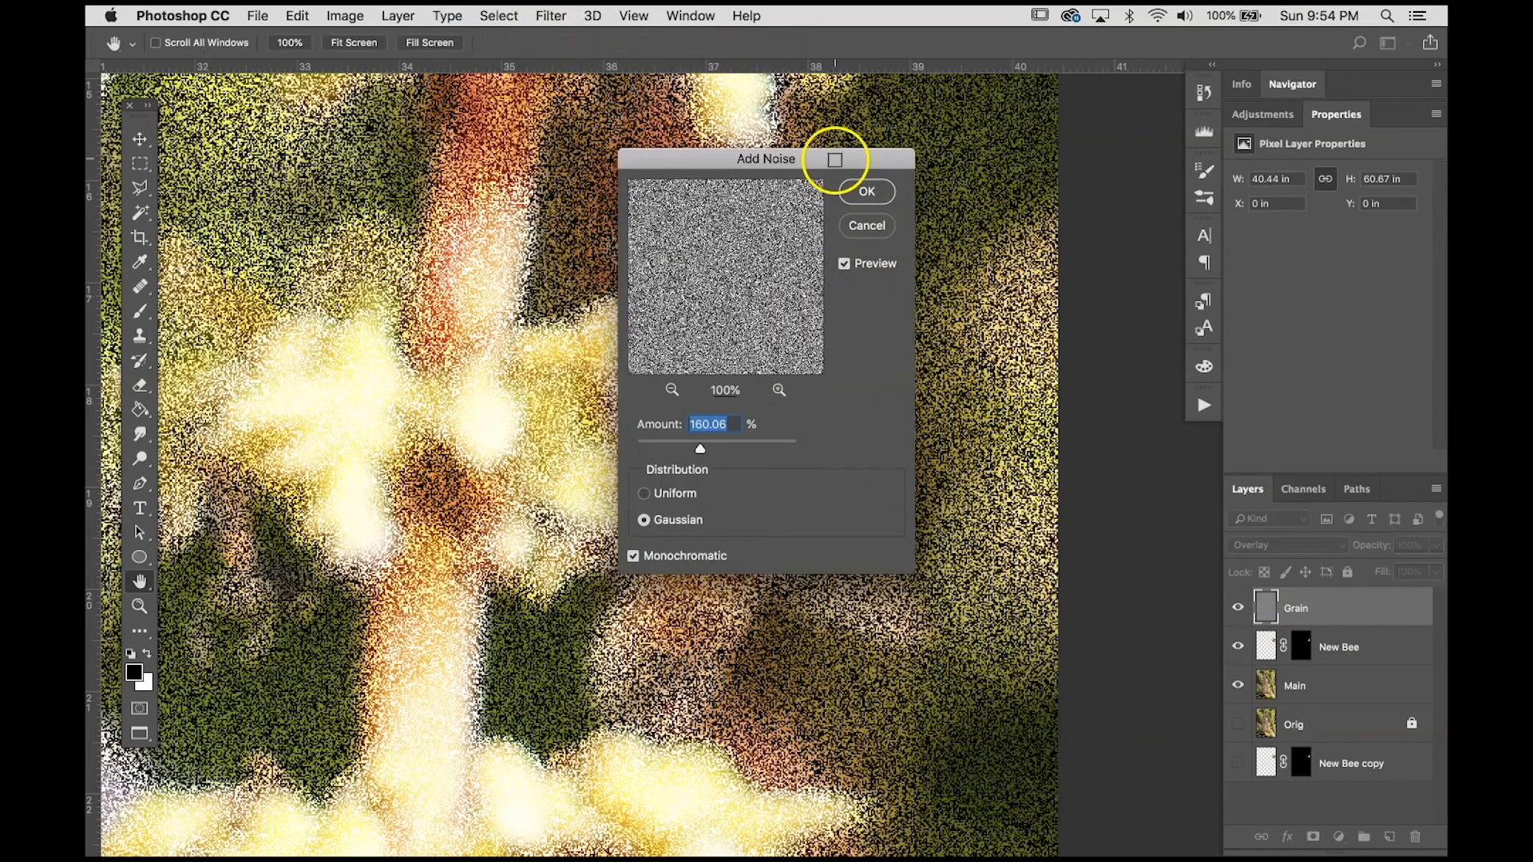
drag(835, 160, 1086, 86)
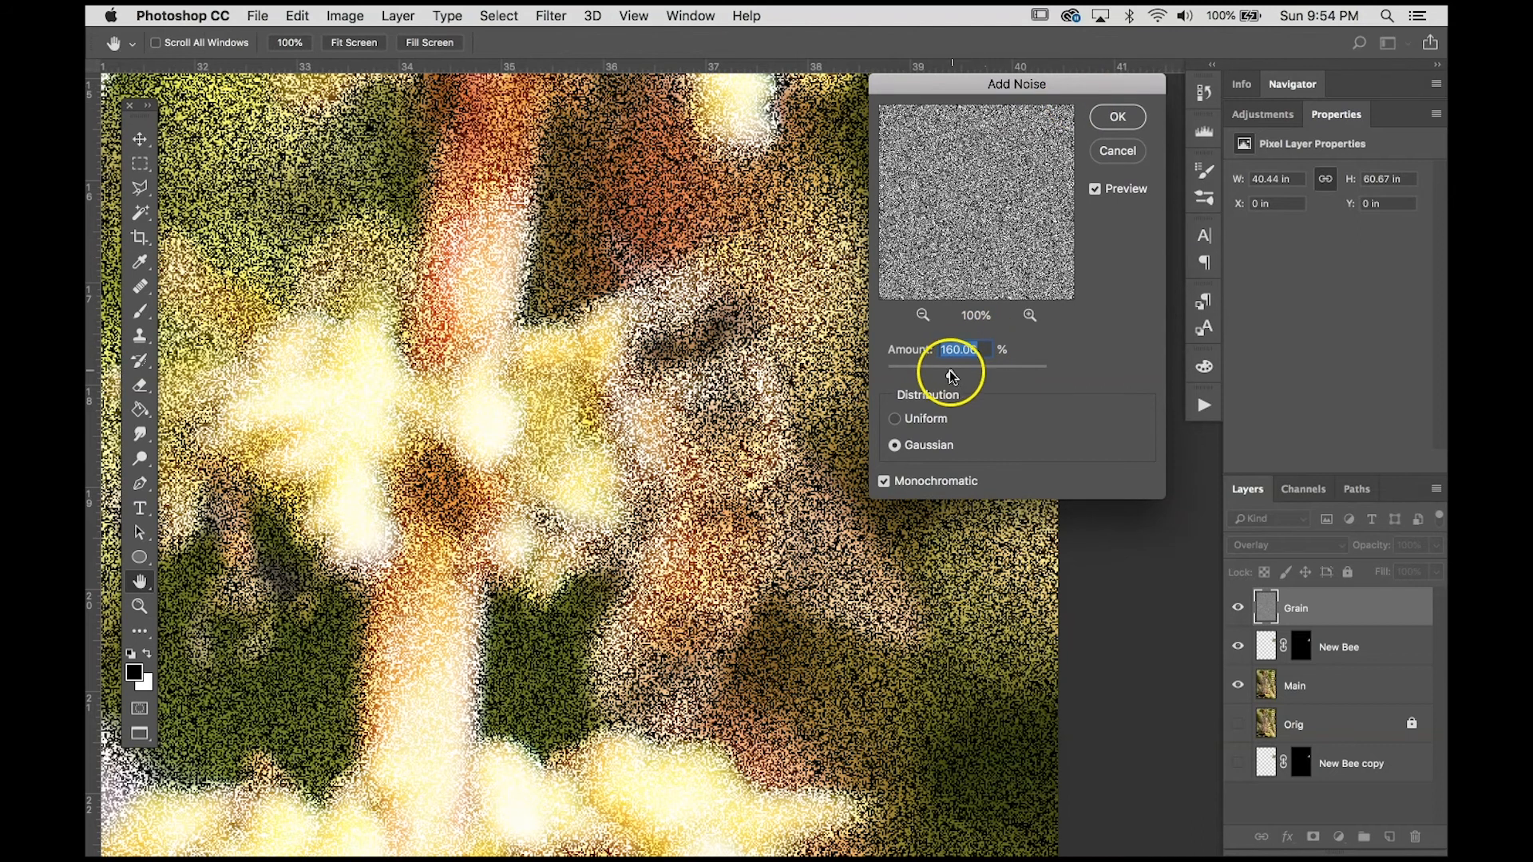
drag(944, 372, 885, 378)
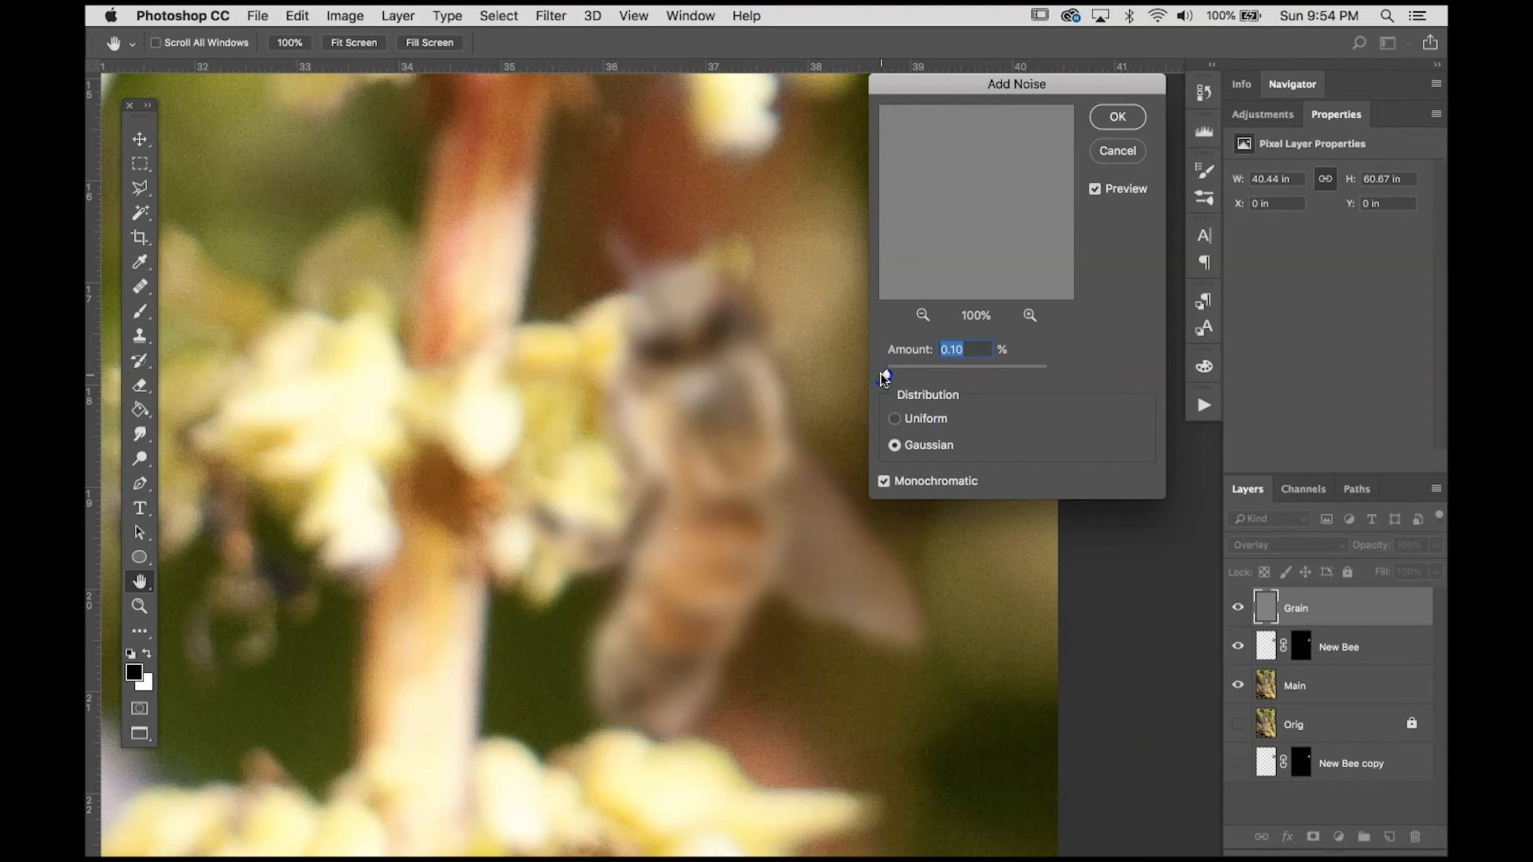
drag(885, 378, 897, 370)
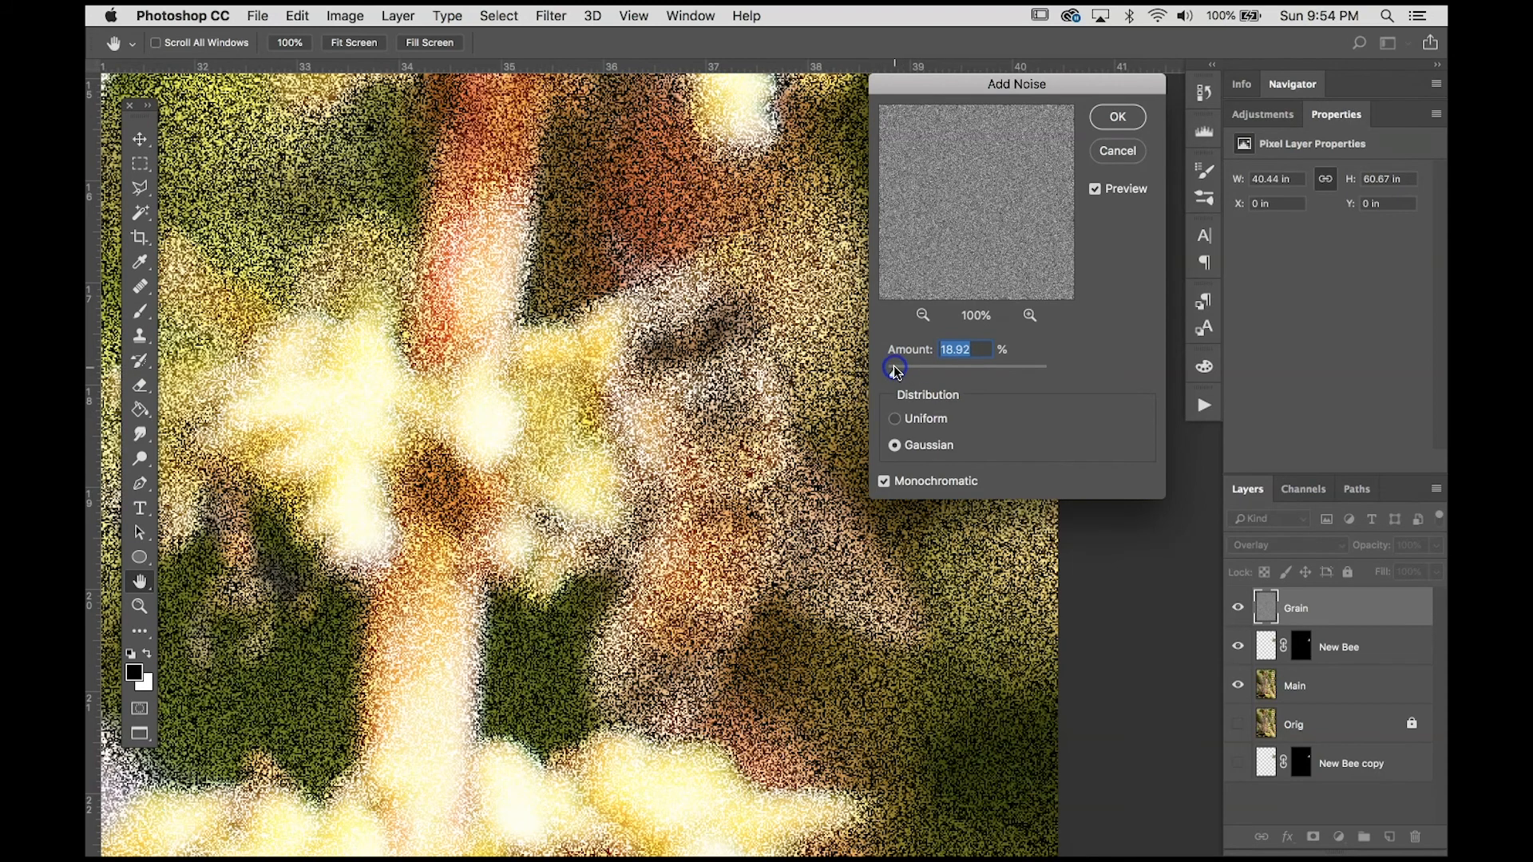
click(1102, 154)
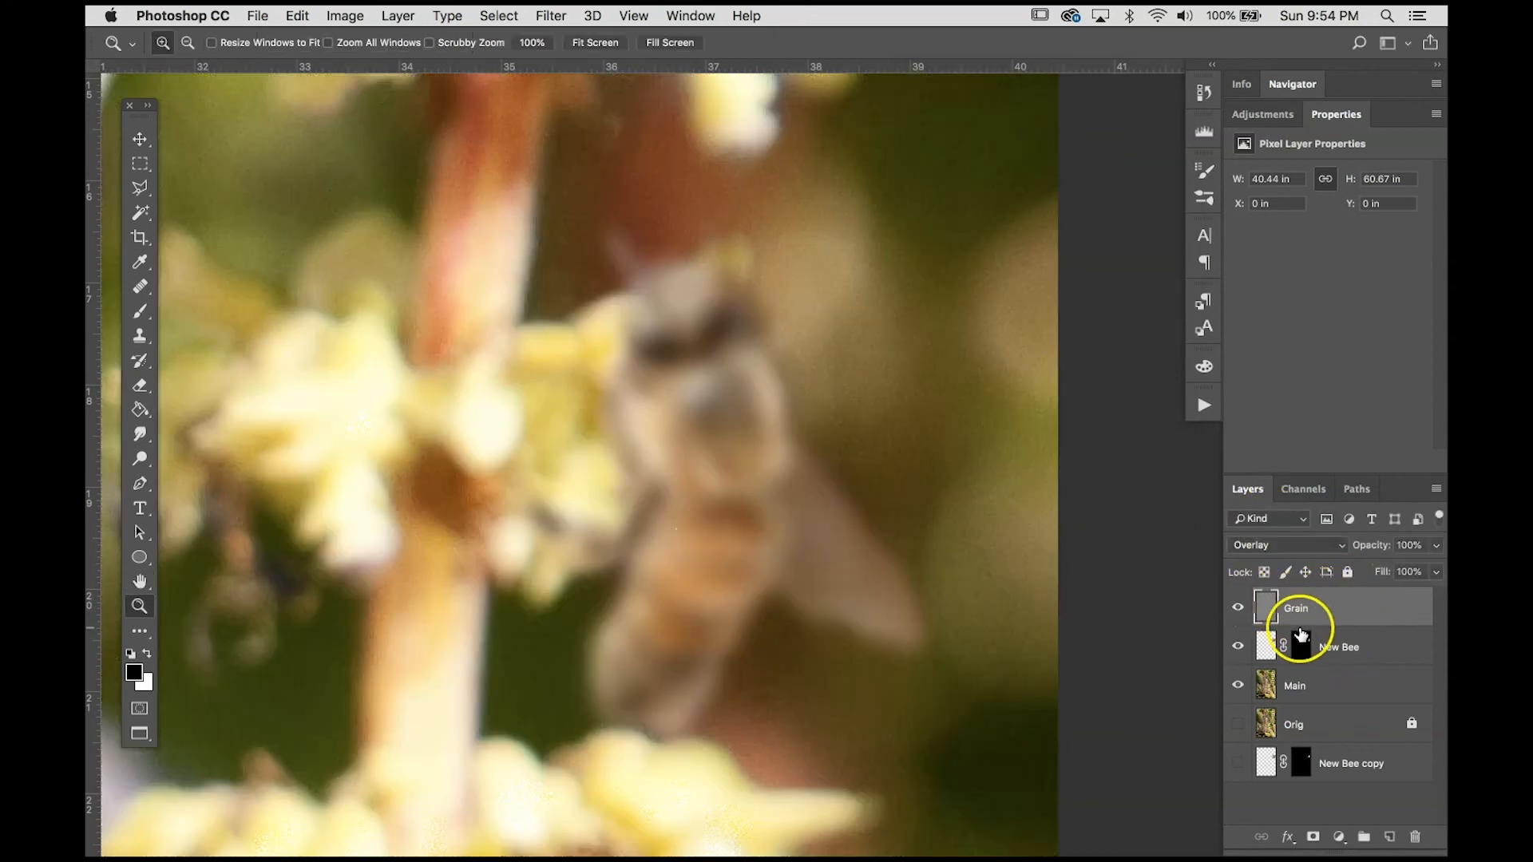
- Clip the Grain layer to the New Bee layer
key(alt)
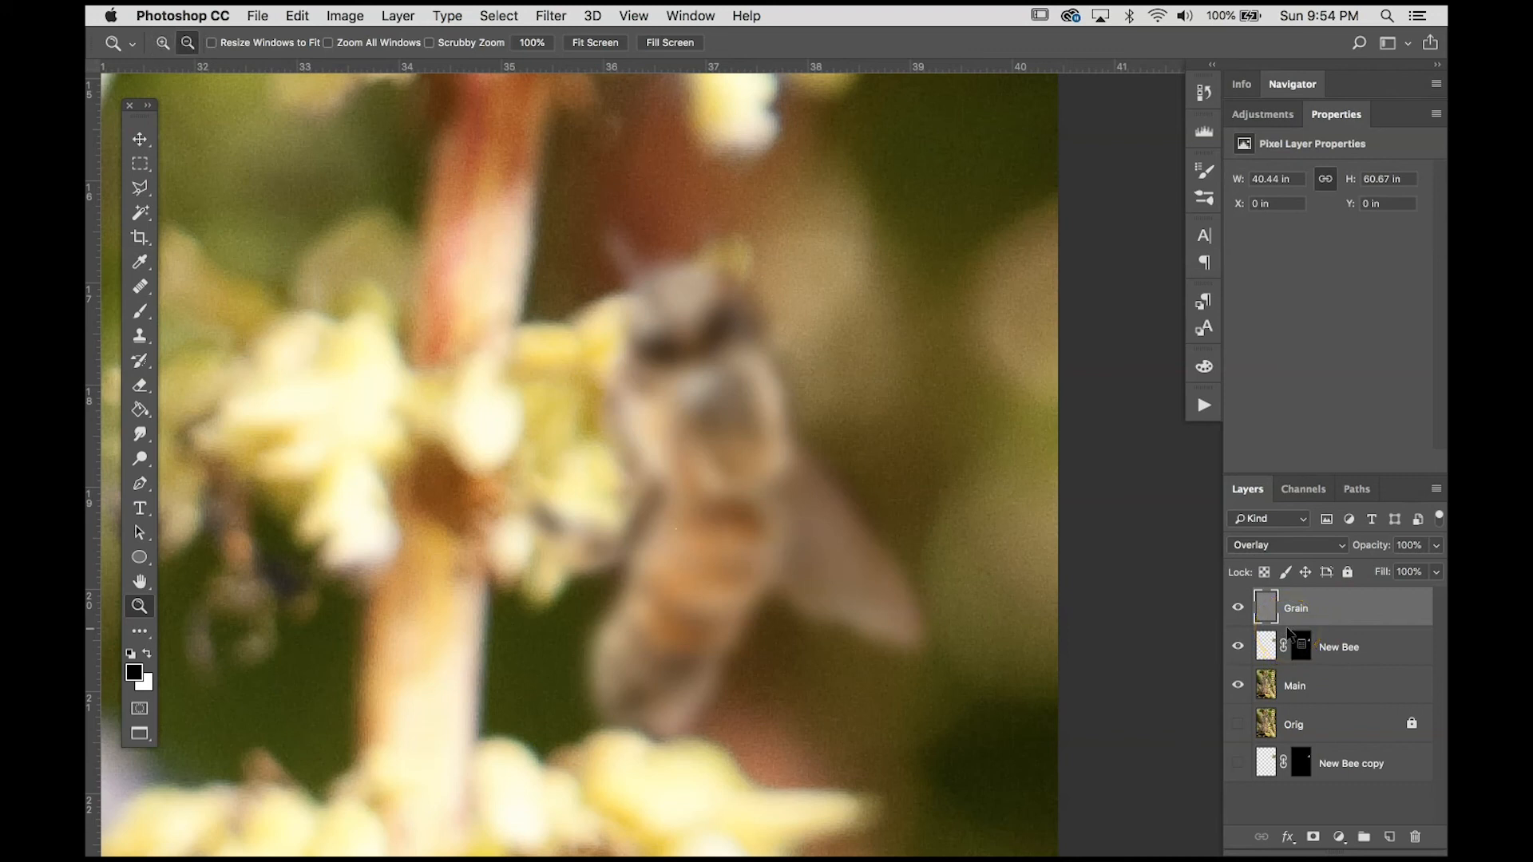
key(alt)
key(alt)
alt+click(1287, 623)
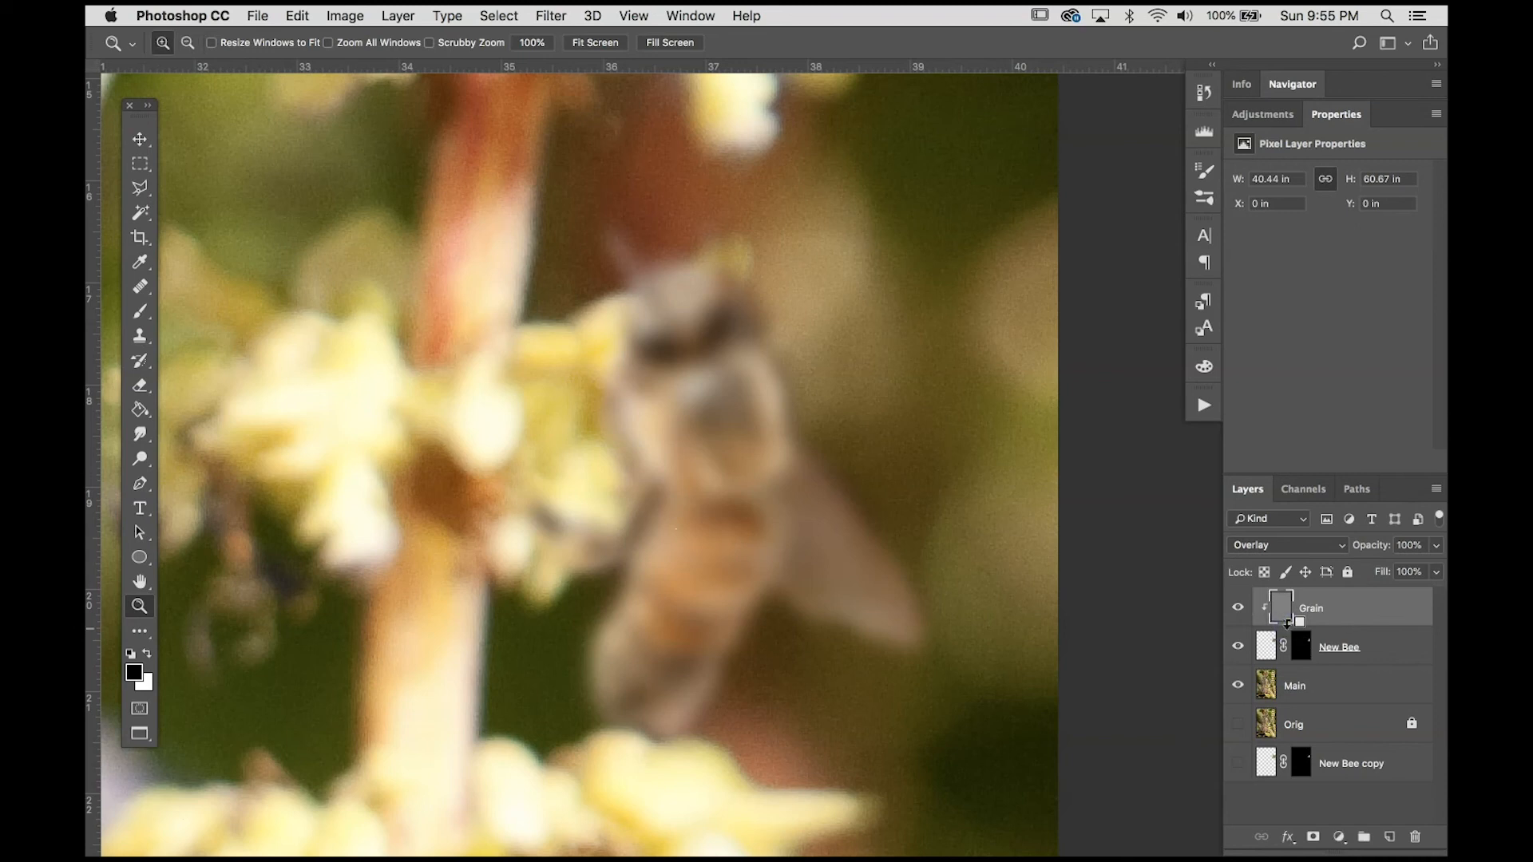
- Add a very small amount of monochromatic Gaussian noise to the Grain layer to match the bee's grain to the photo
click(551, 15)
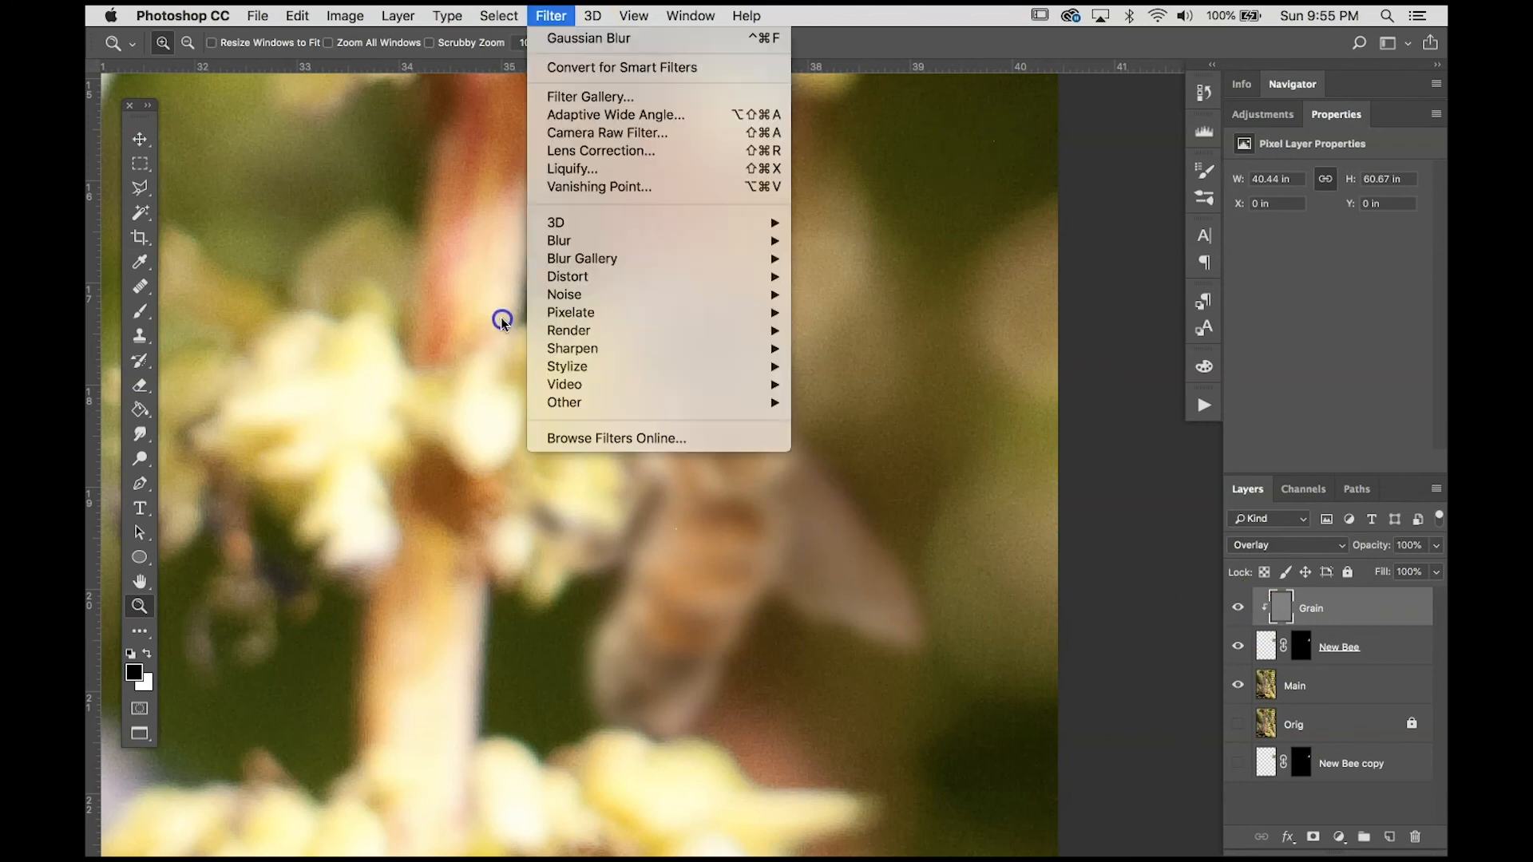
mouse_move(626, 297)
click(910, 292)
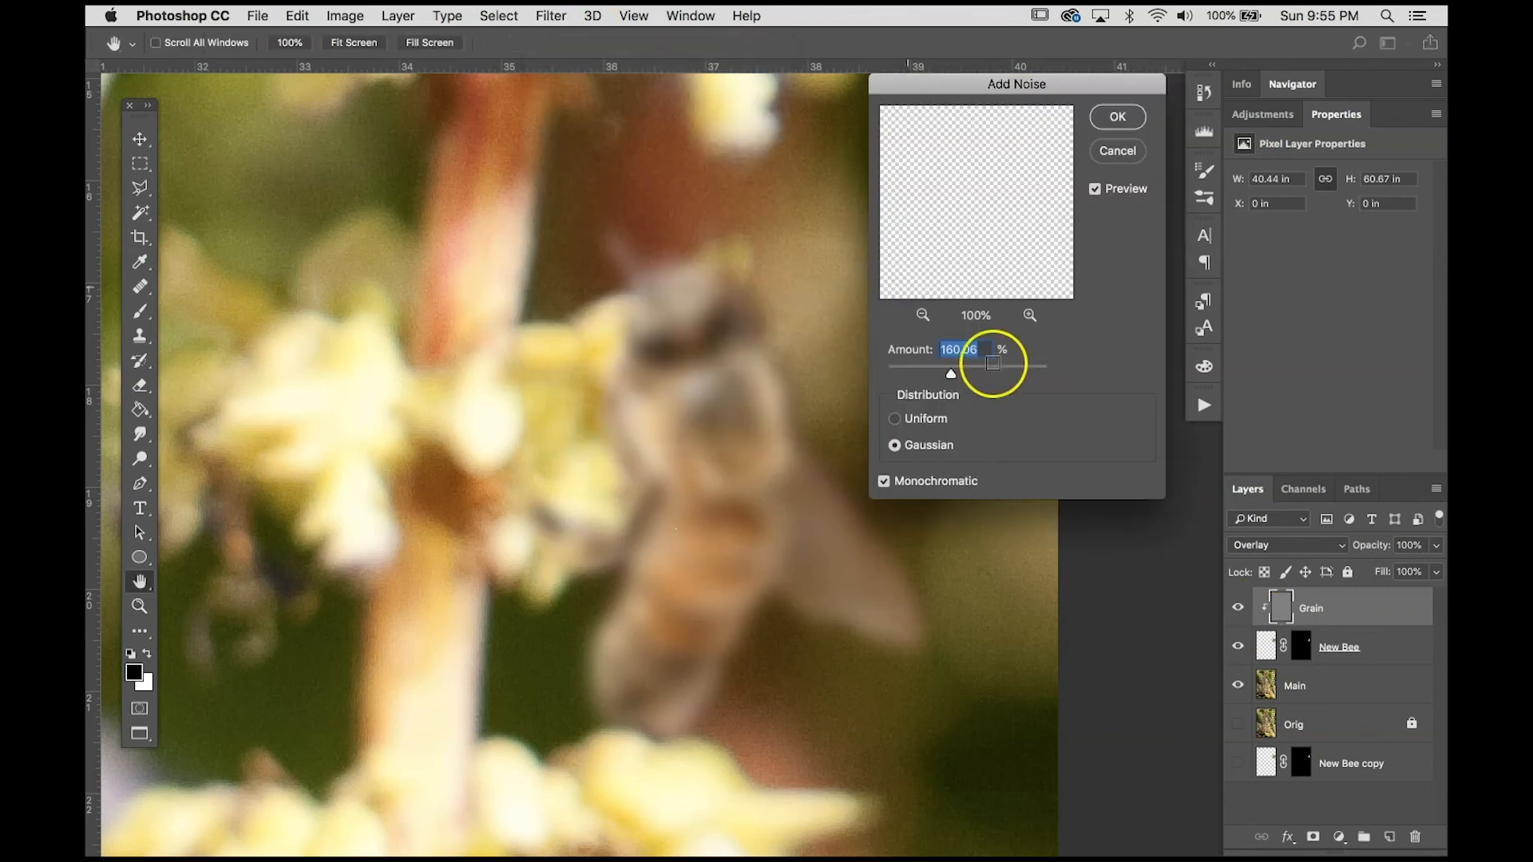
drag(951, 376, 897, 379)
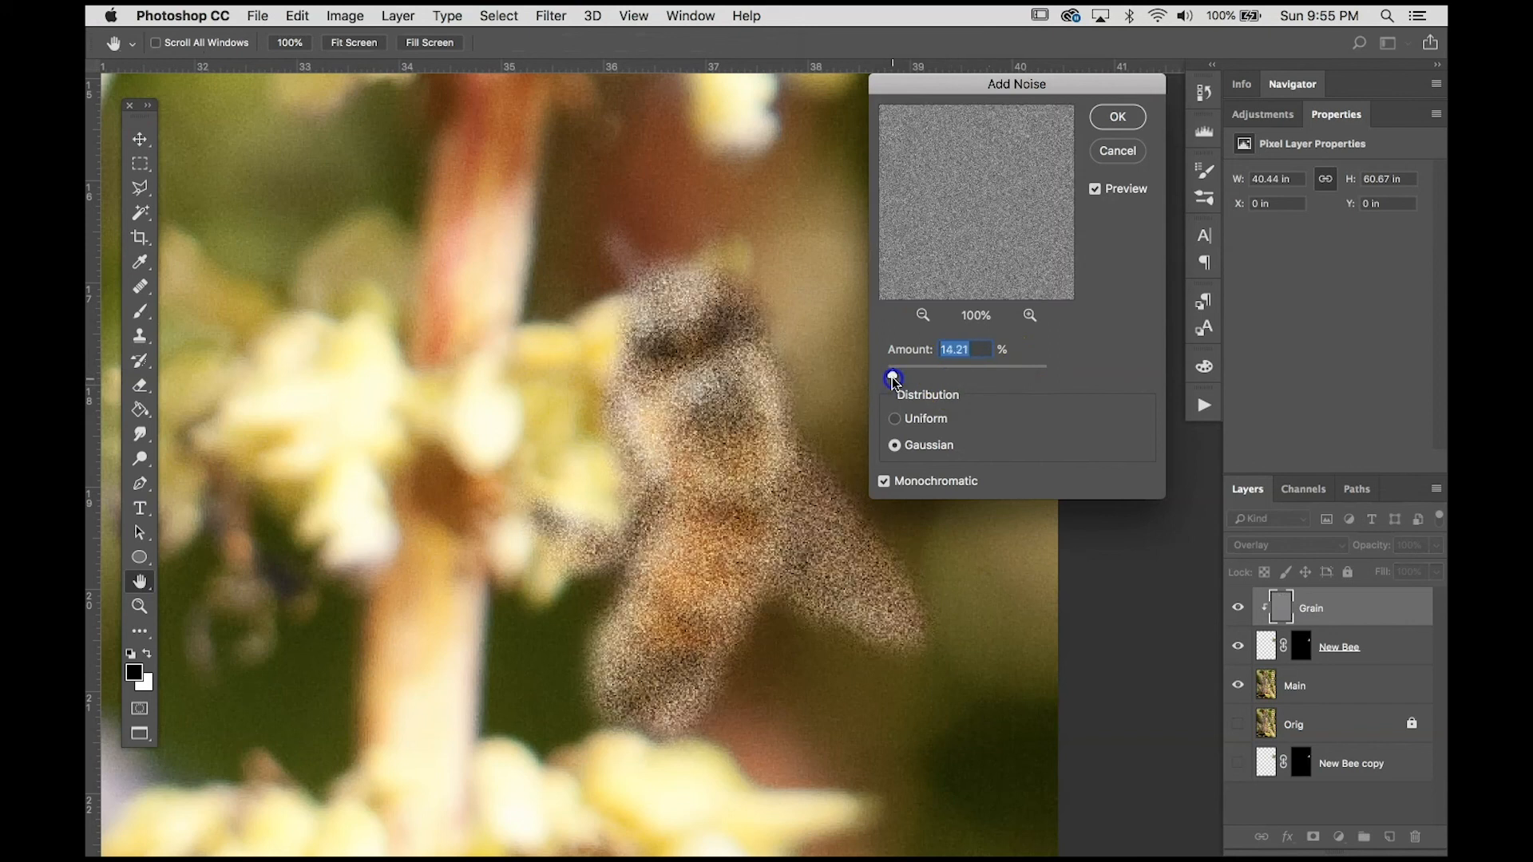
drag(890, 381, 891, 381)
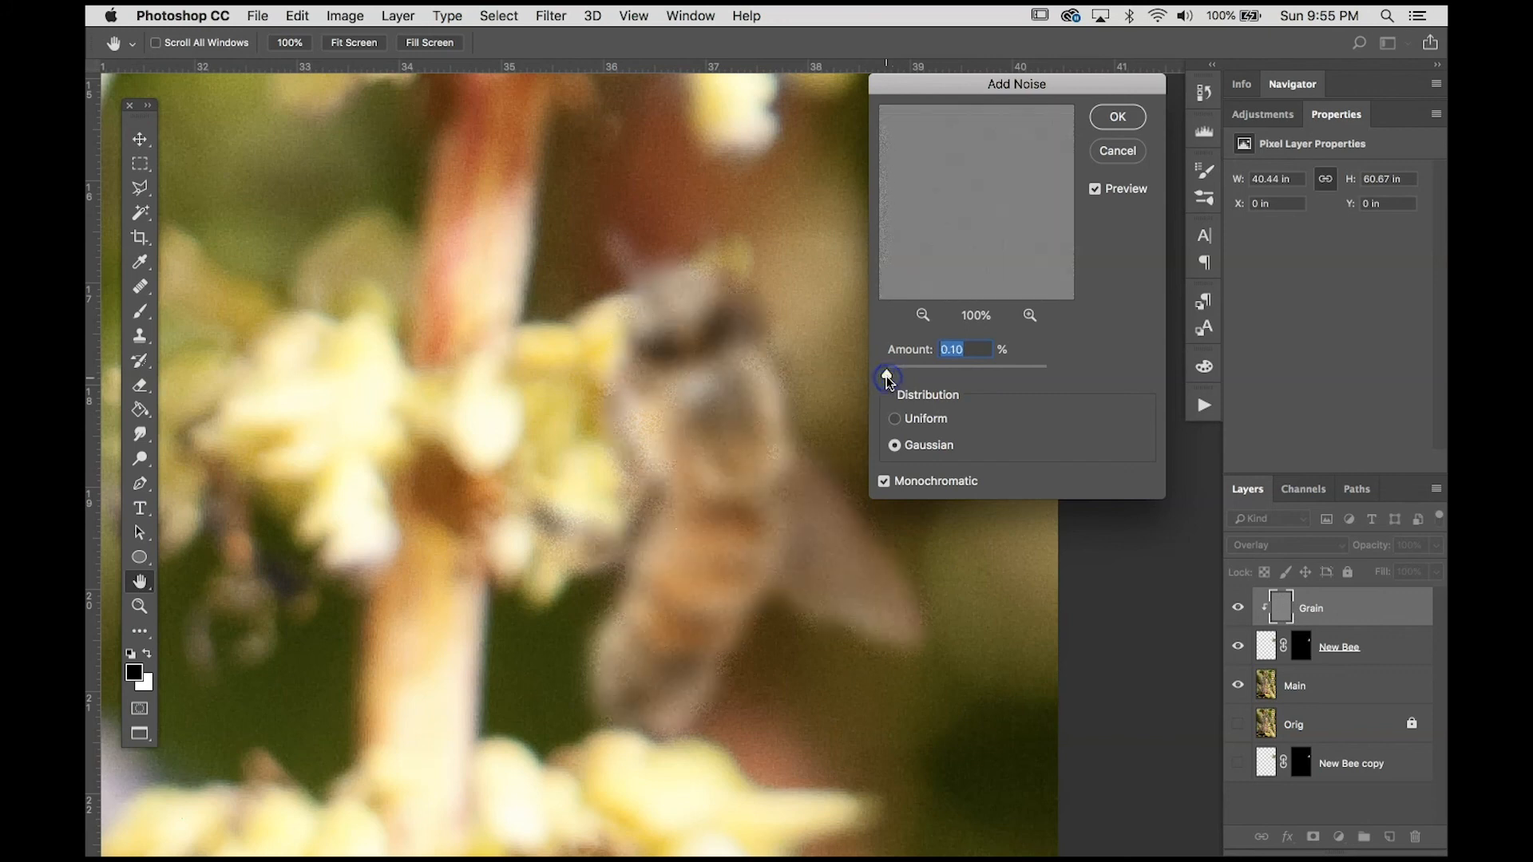
drag(891, 379, 888, 382)
click(1116, 120)
- Examine how the grained, blurred bee blends into the overall picture and compares with the sharp bee in front
key(z)
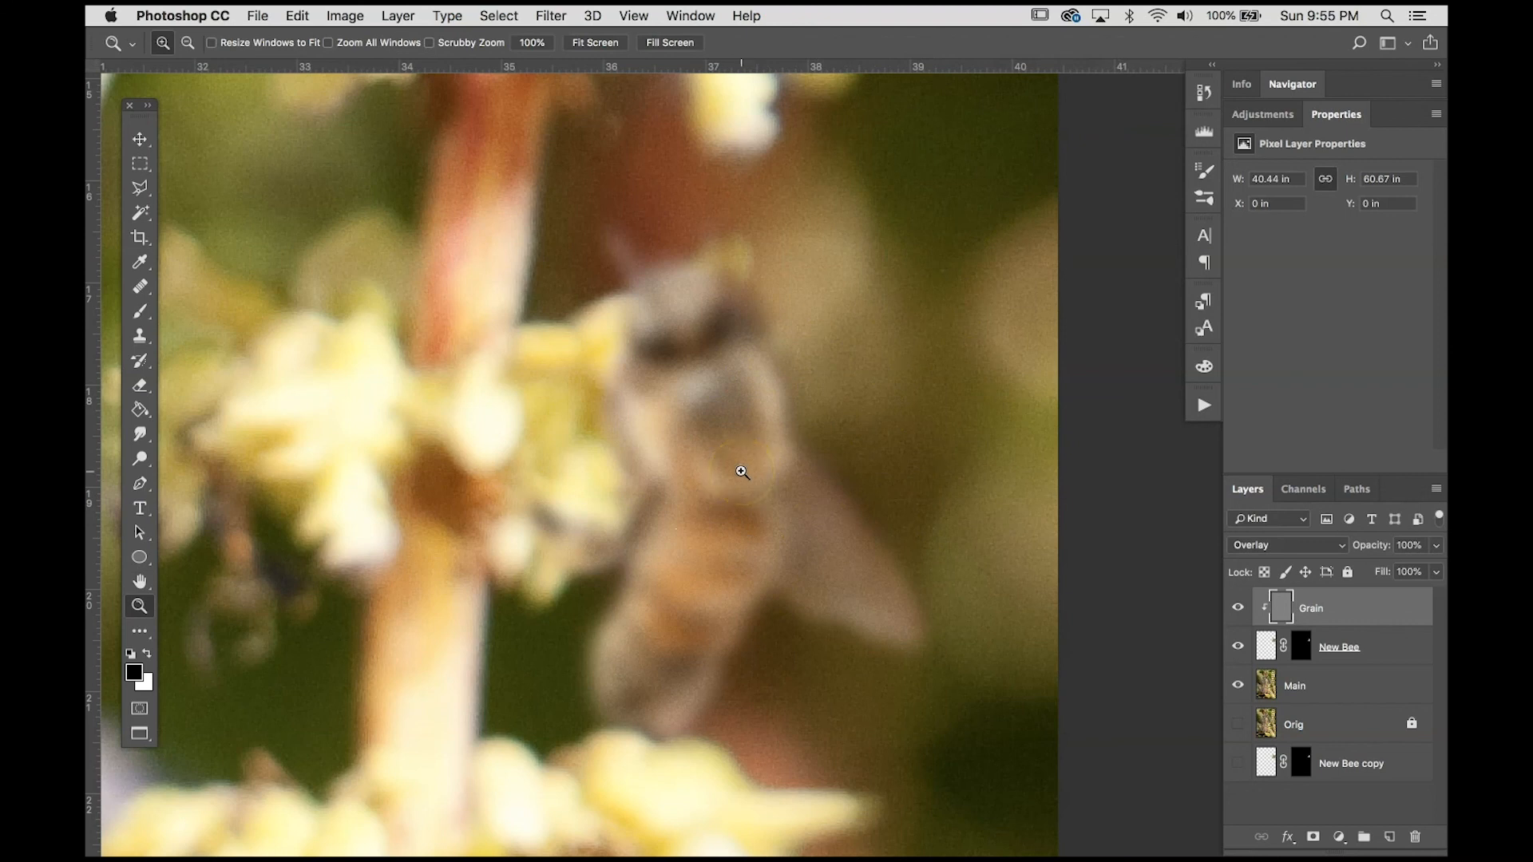
key(super+minus)
key(super+minus)
key(super+minus)
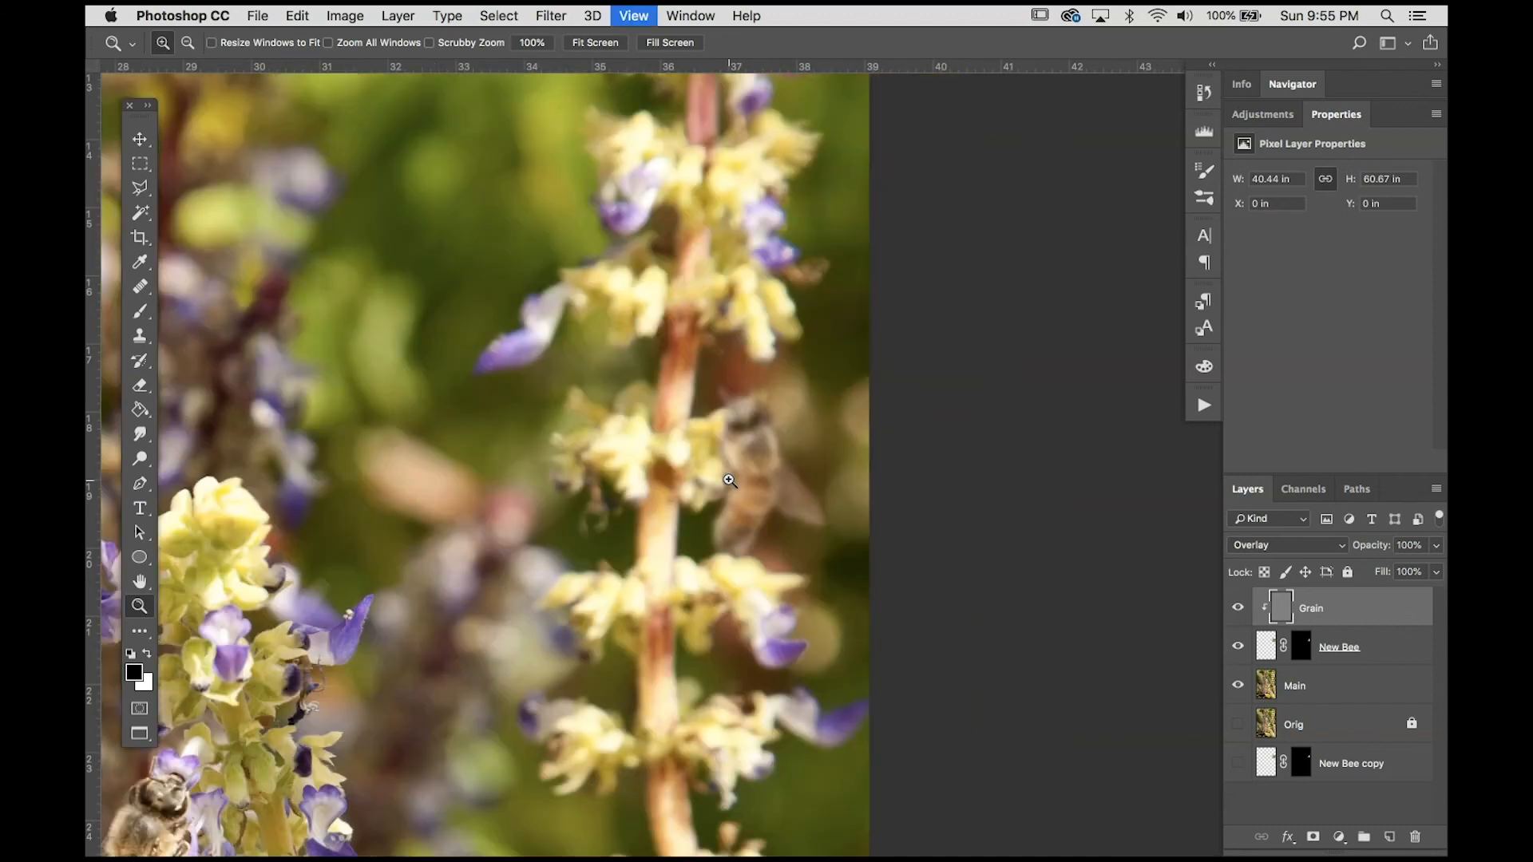
key(super+minus)
key(super+minus)
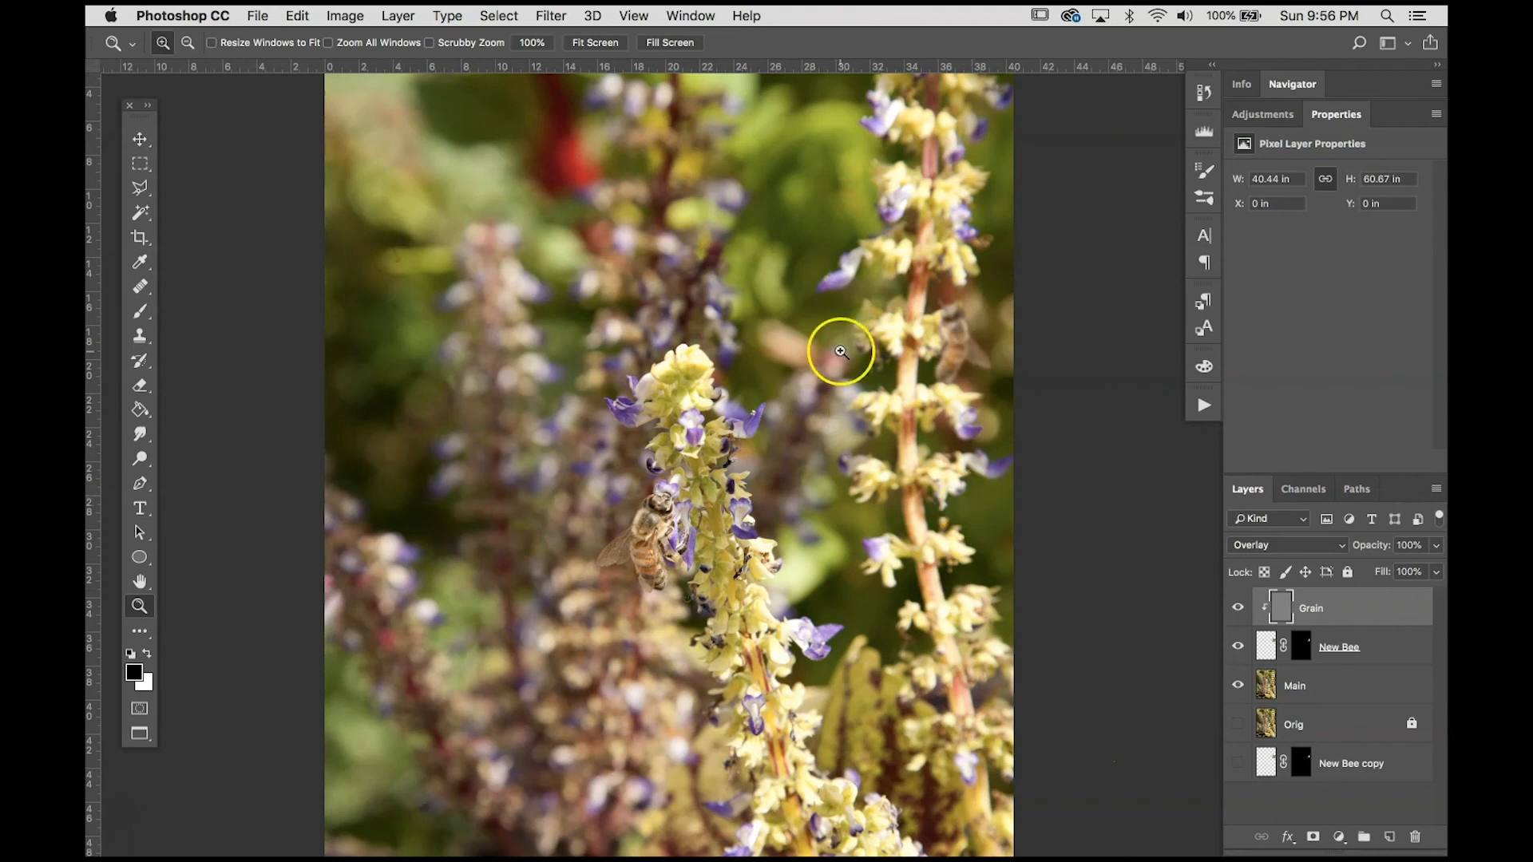
click(939, 336)
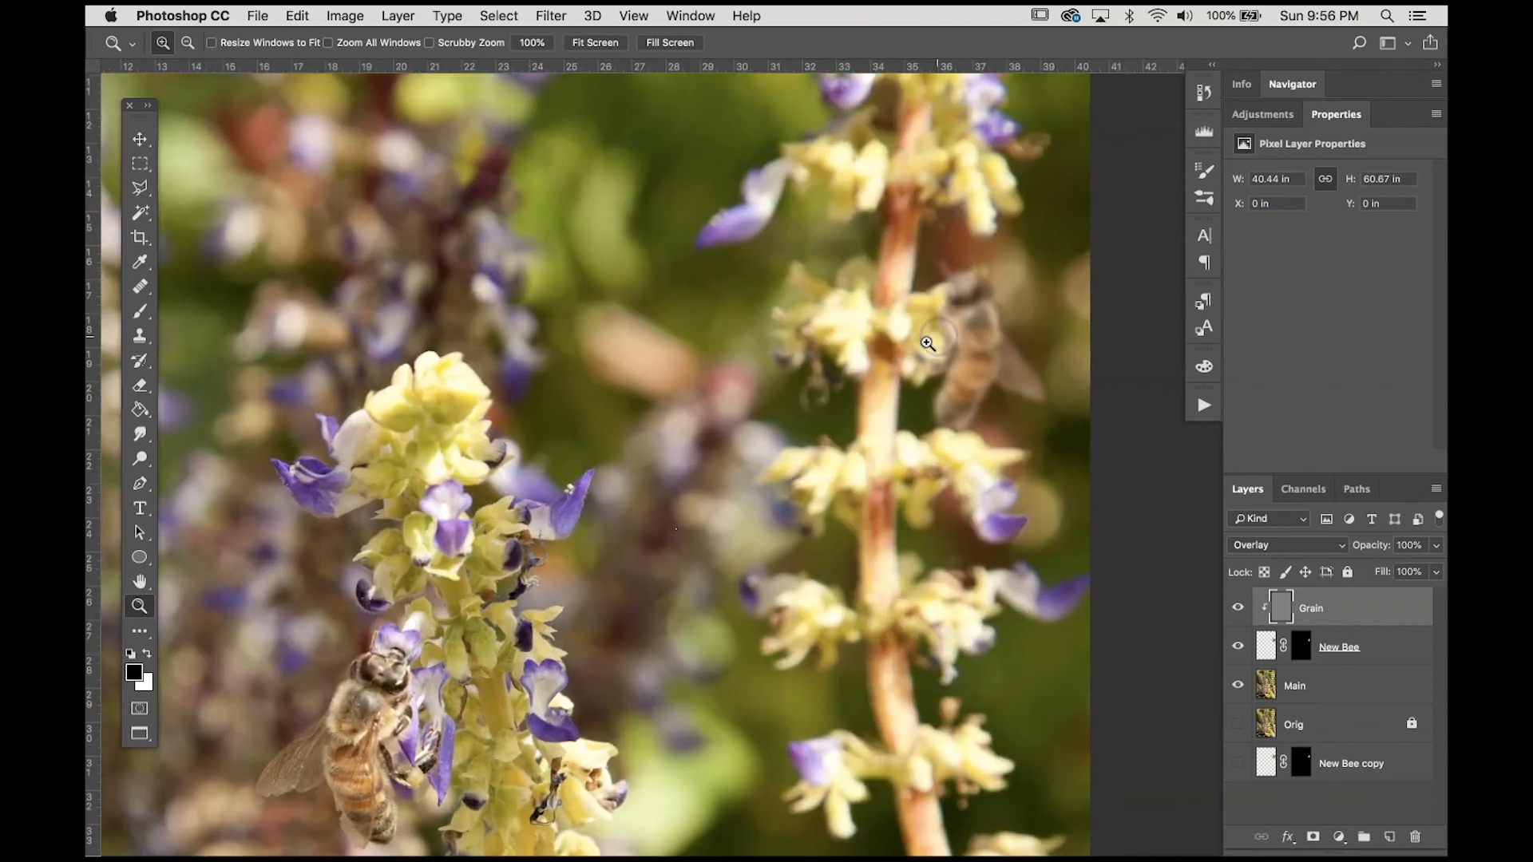
drag(905, 389, 819, 384)
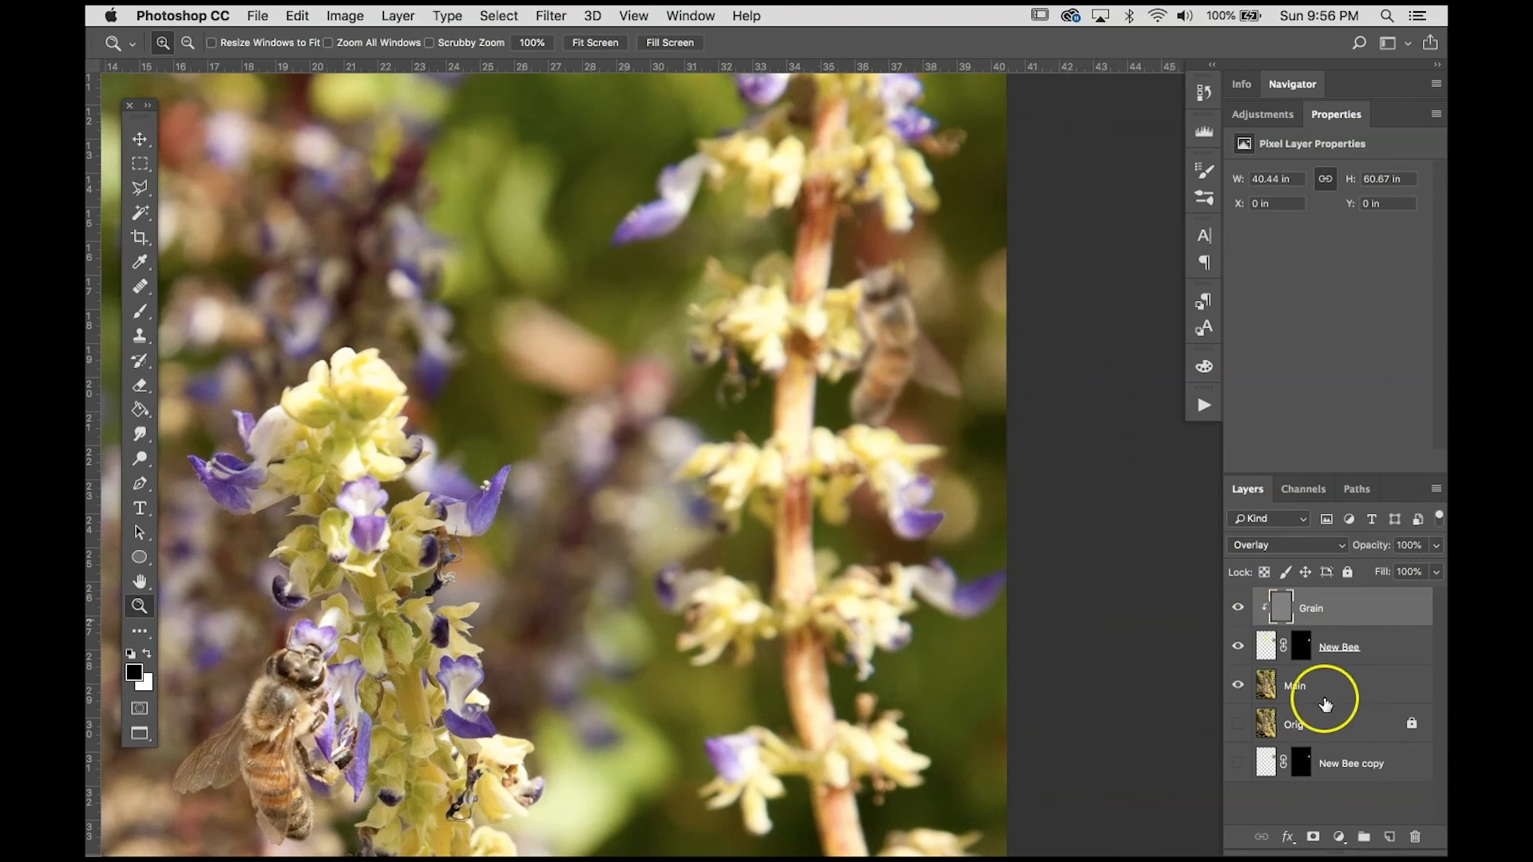
- Add a Curves adjustment layer with a brightening midtone point at input 118, output 137, and clip it to the New Bee layer
click(1339, 836)
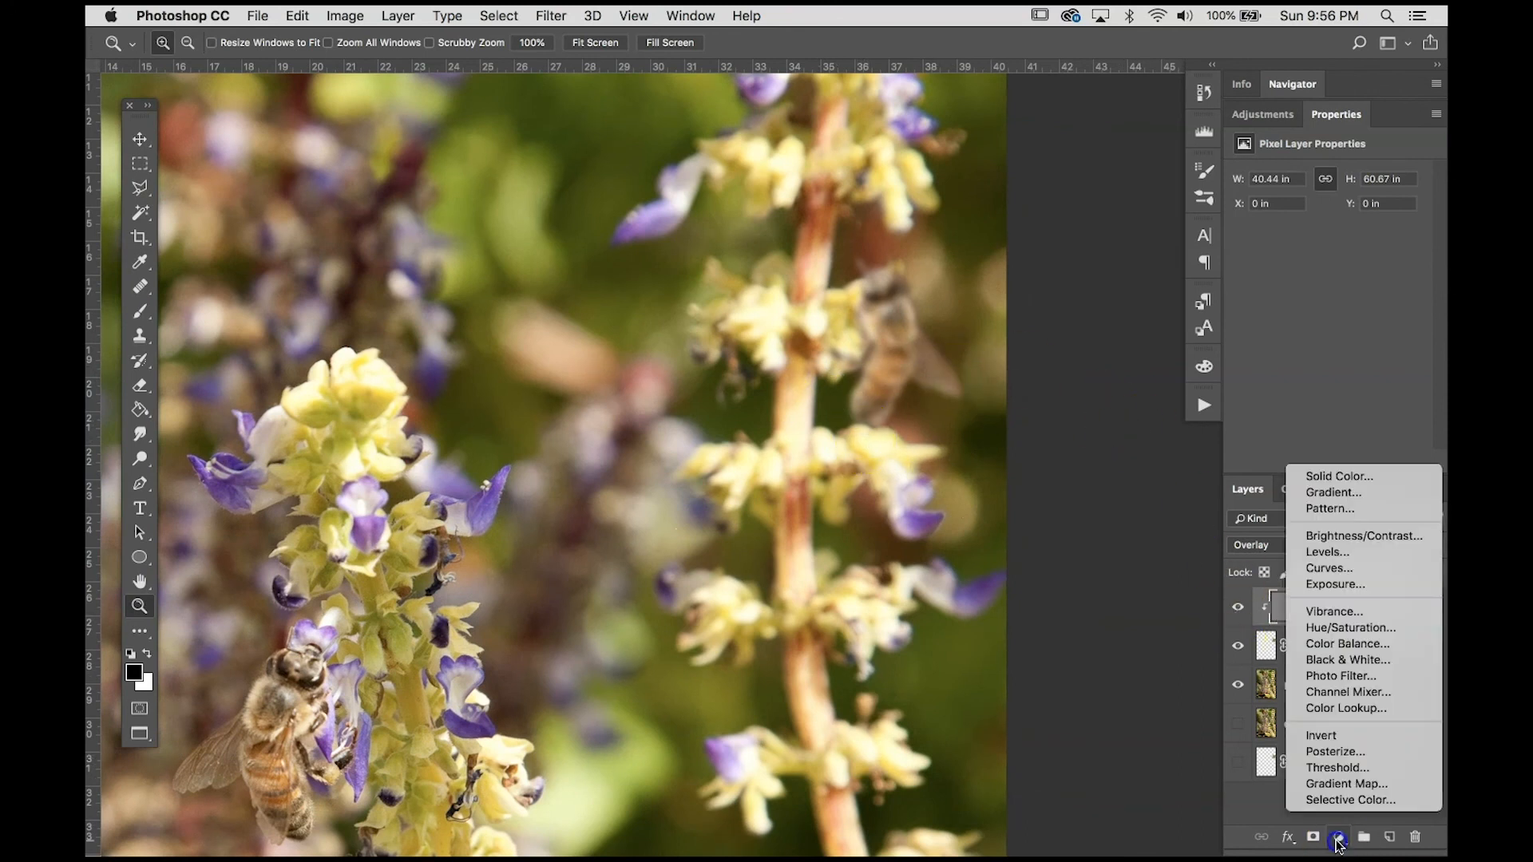
click(1331, 567)
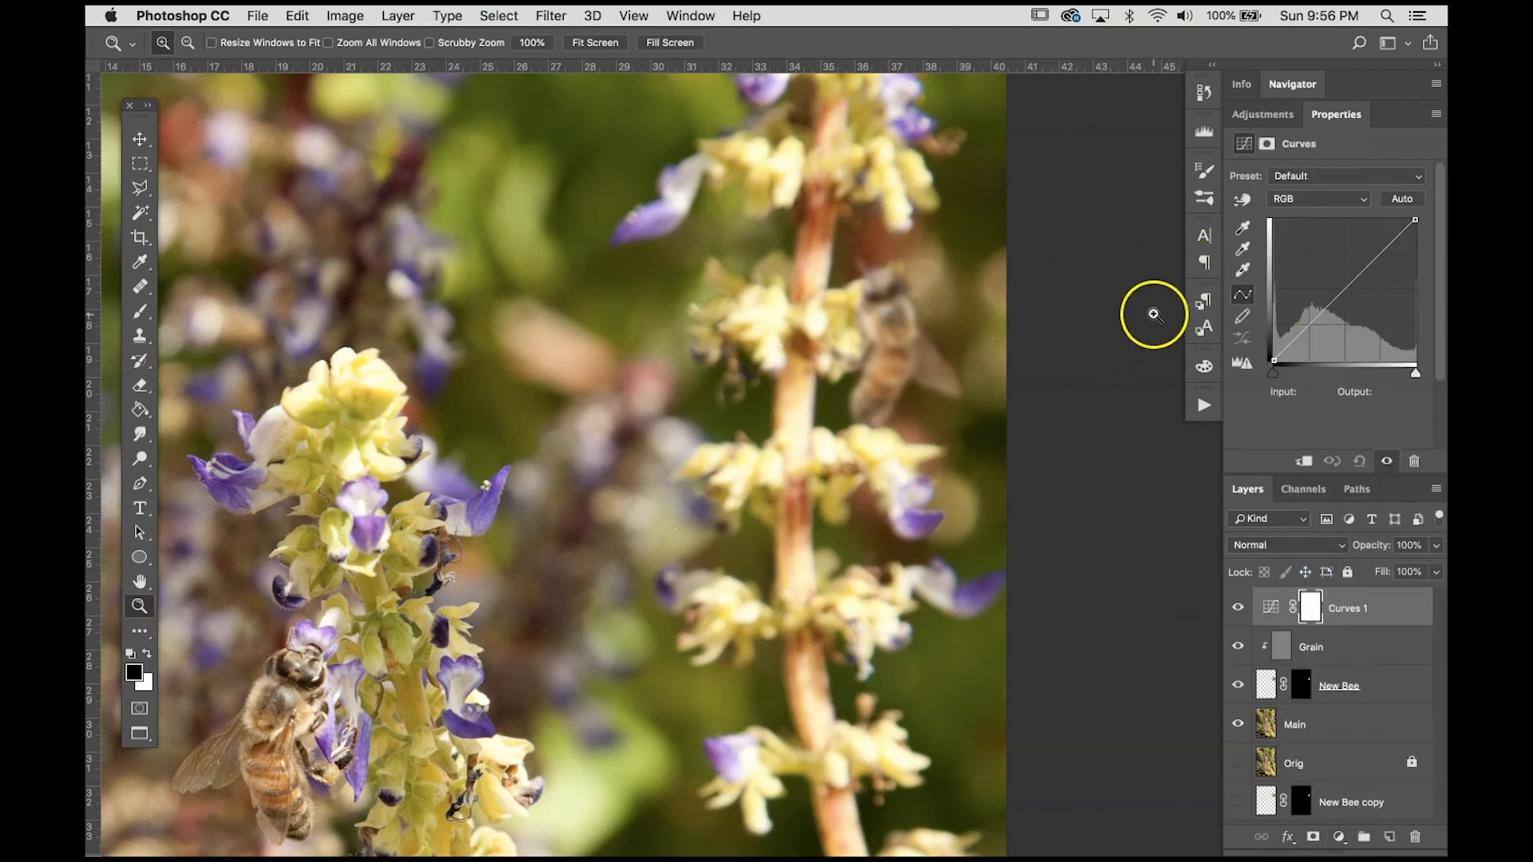
click(1337, 284)
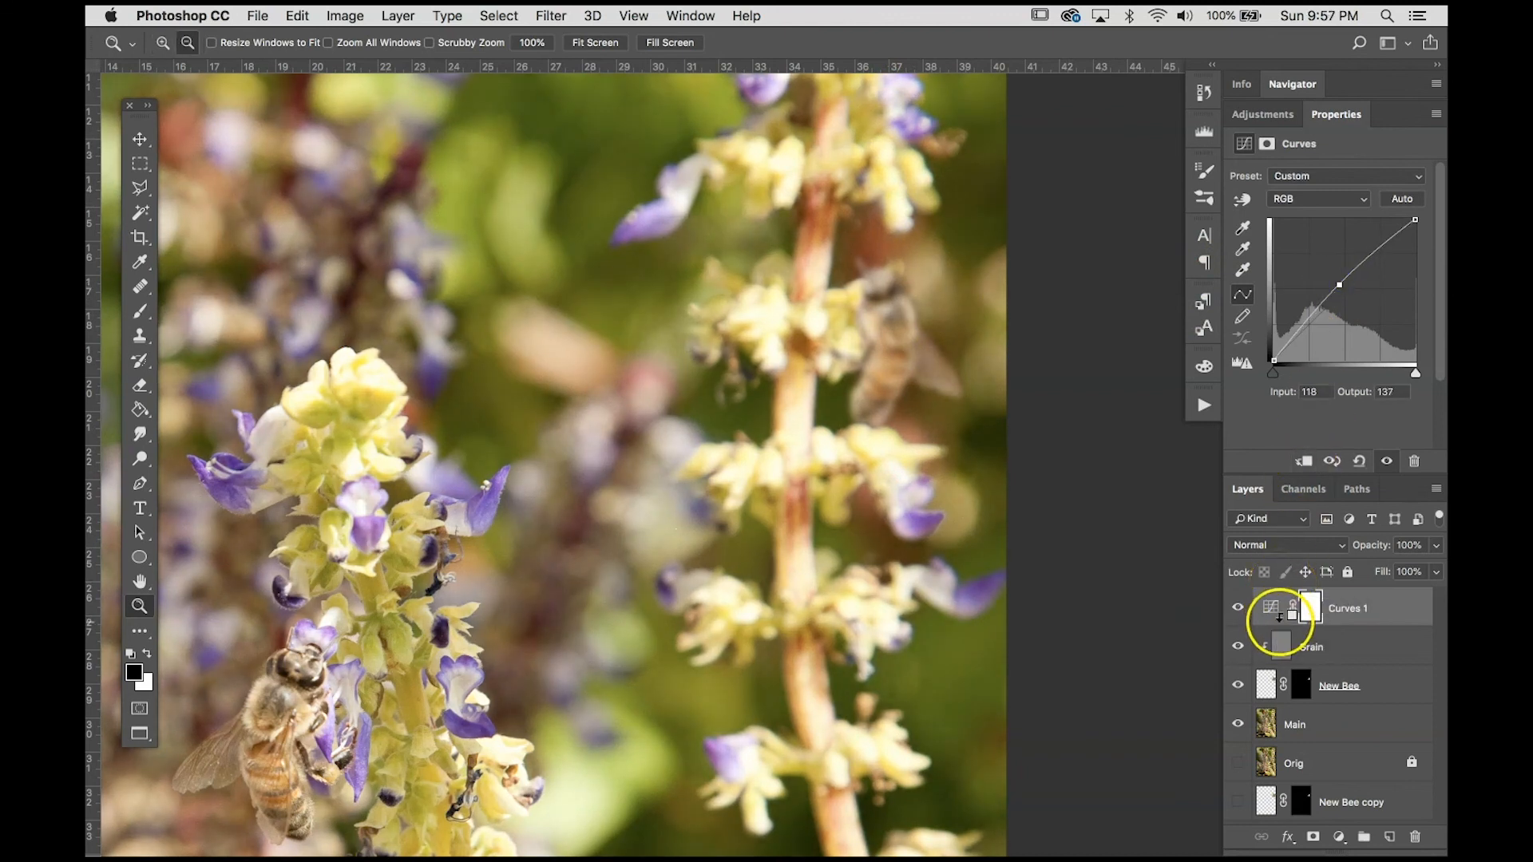
alt+click(1281, 624)
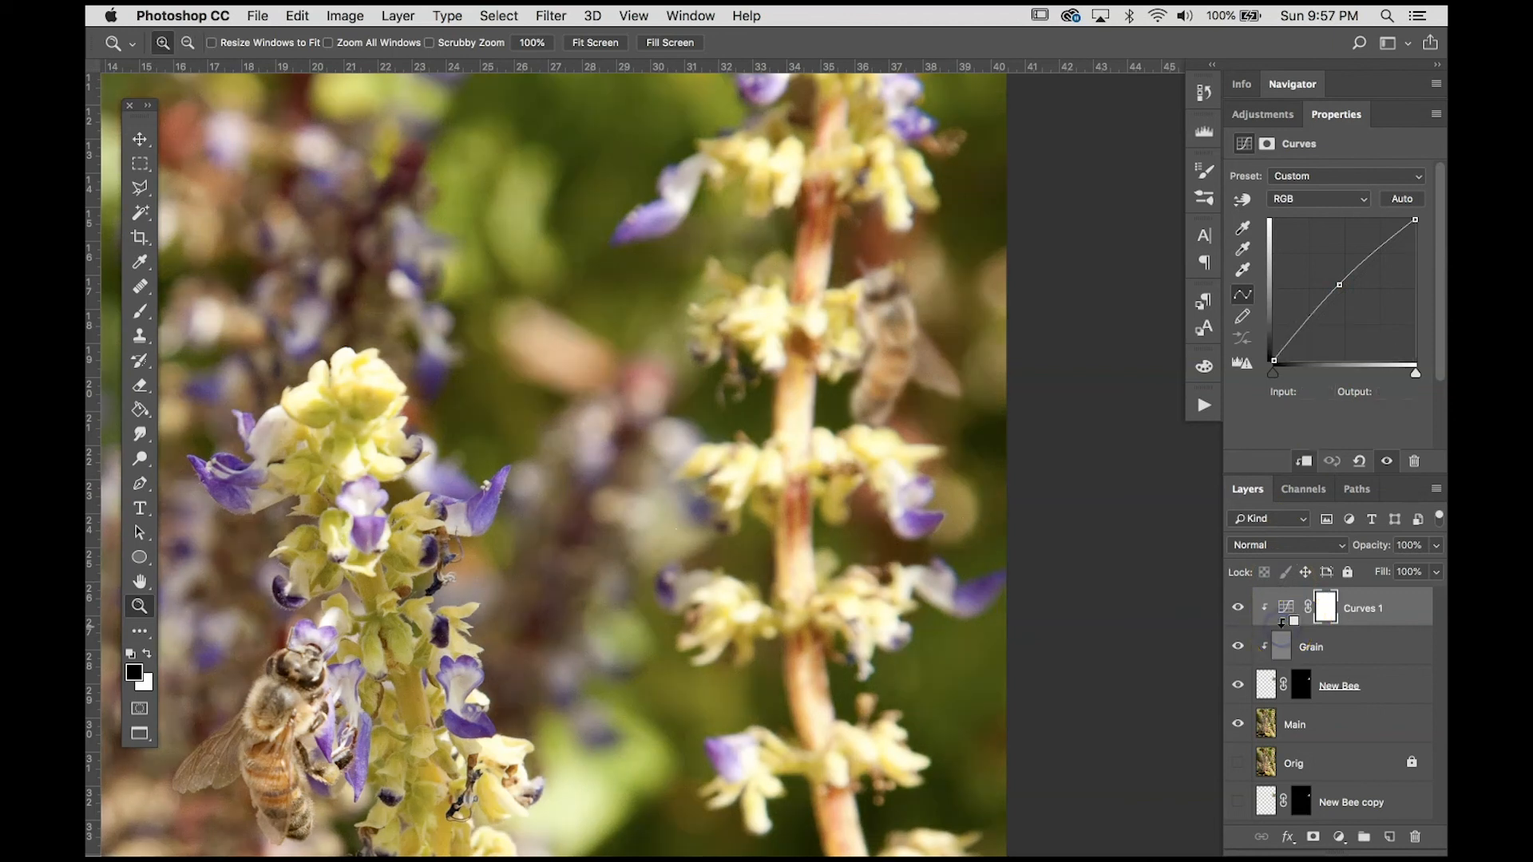
- Compare the picture with the Curves adjustment shown and hidden, and with it clipped to the bee and unclipped
click(1238, 608)
click(1238, 608)
click(1238, 608)
click(1238, 608)
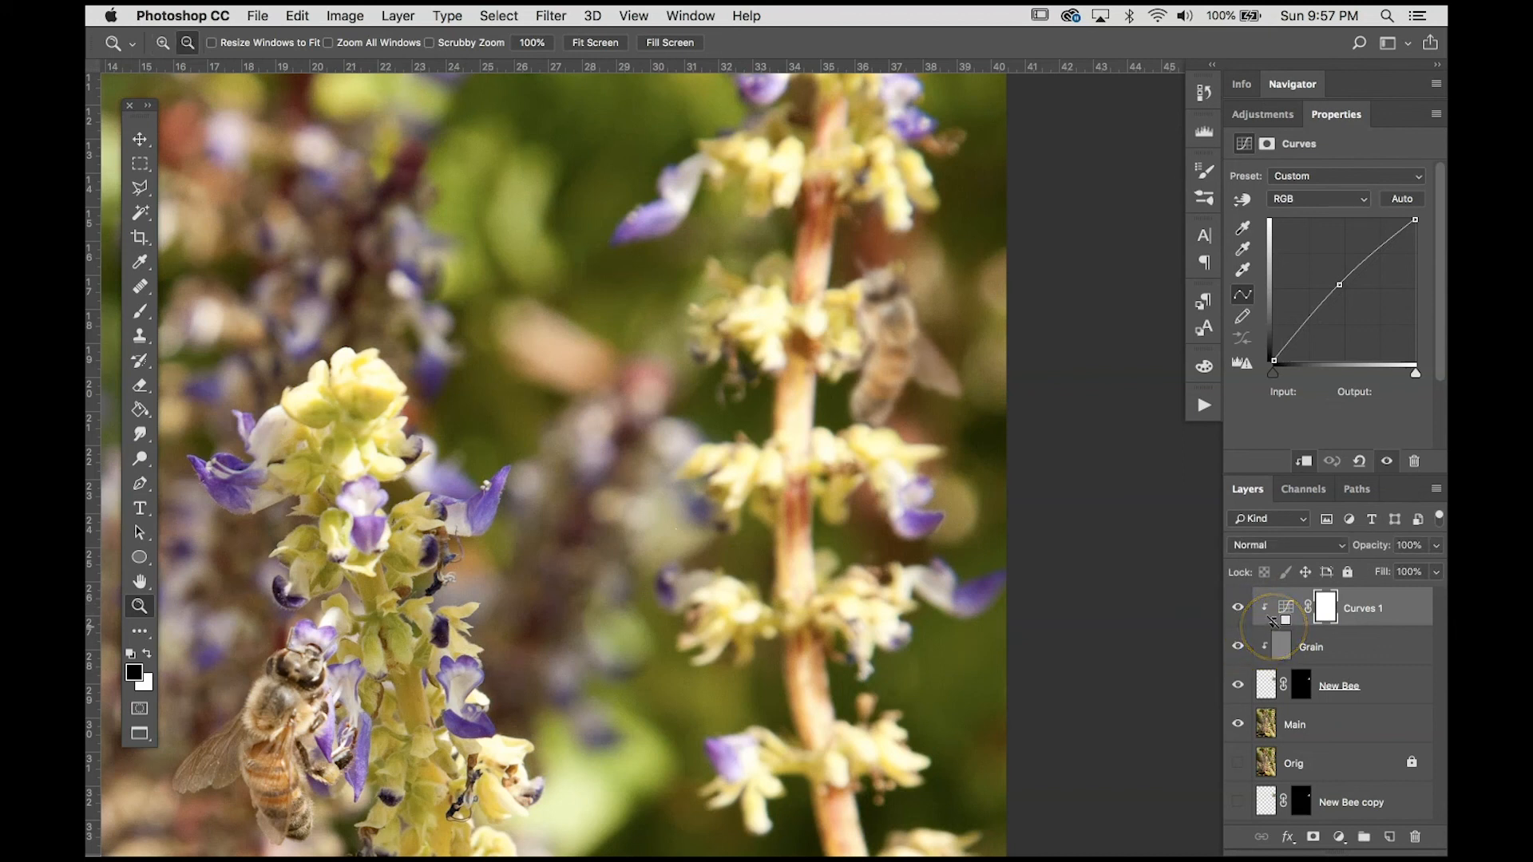
alt+click(1273, 624)
alt+click(1273, 624)
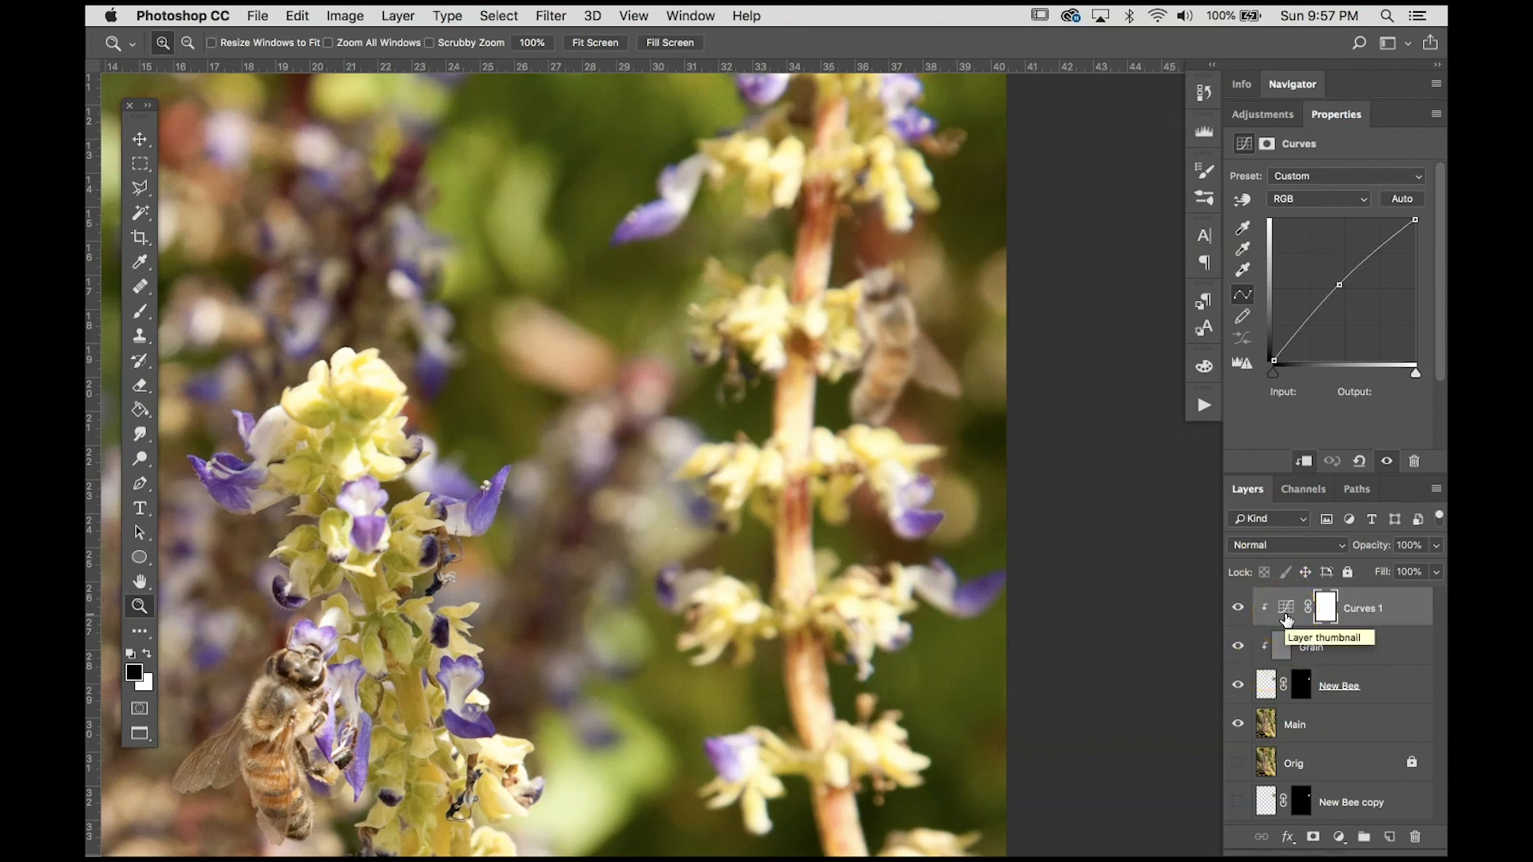
- Rename the Curves adjustment layer with a name beginning "Make Bee Brigh"
double_click(1365, 607)
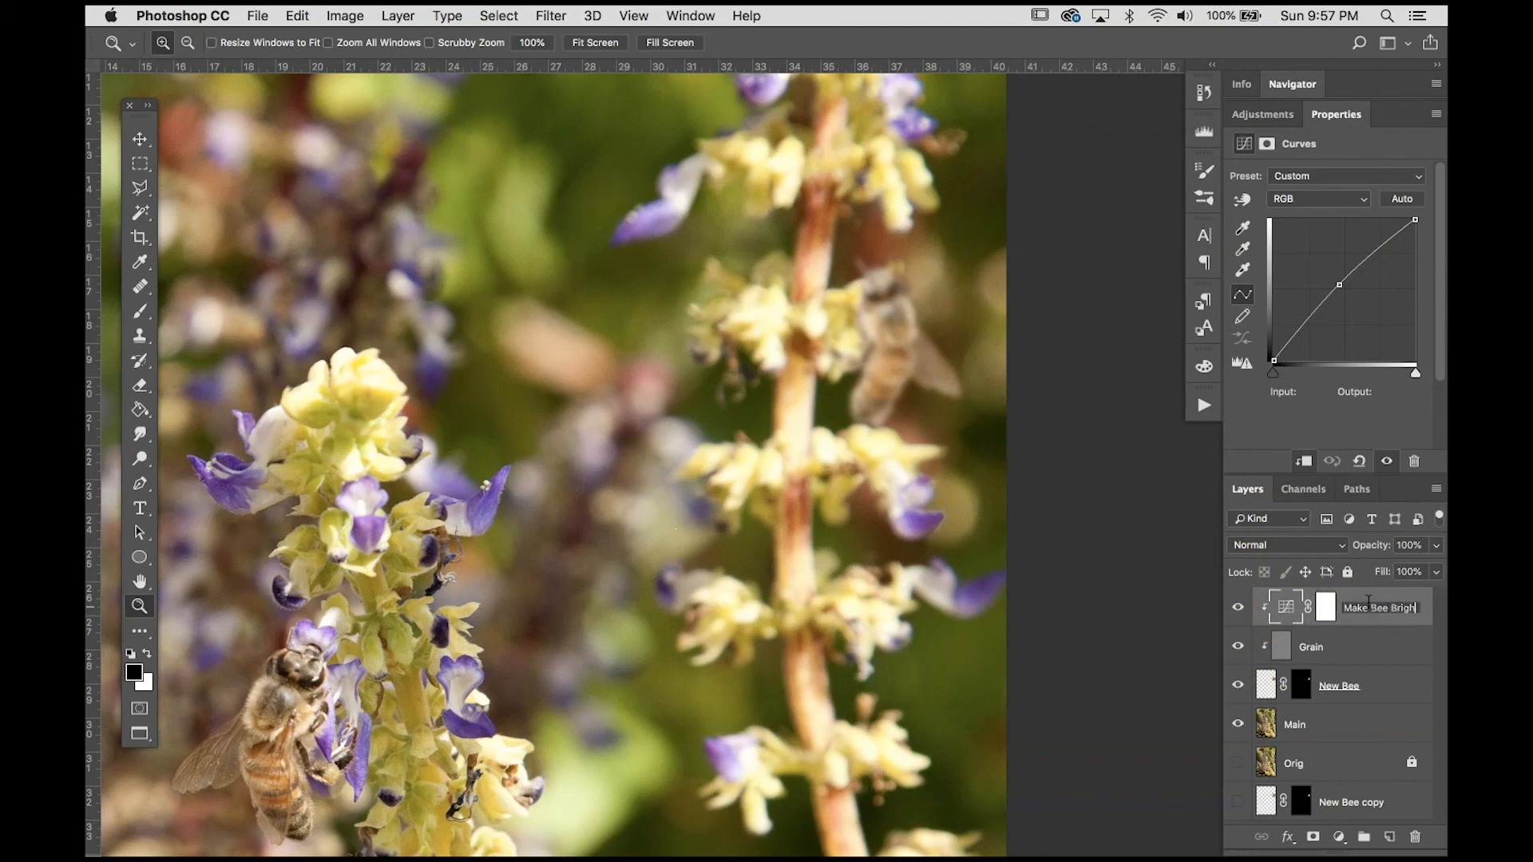
key(Return)
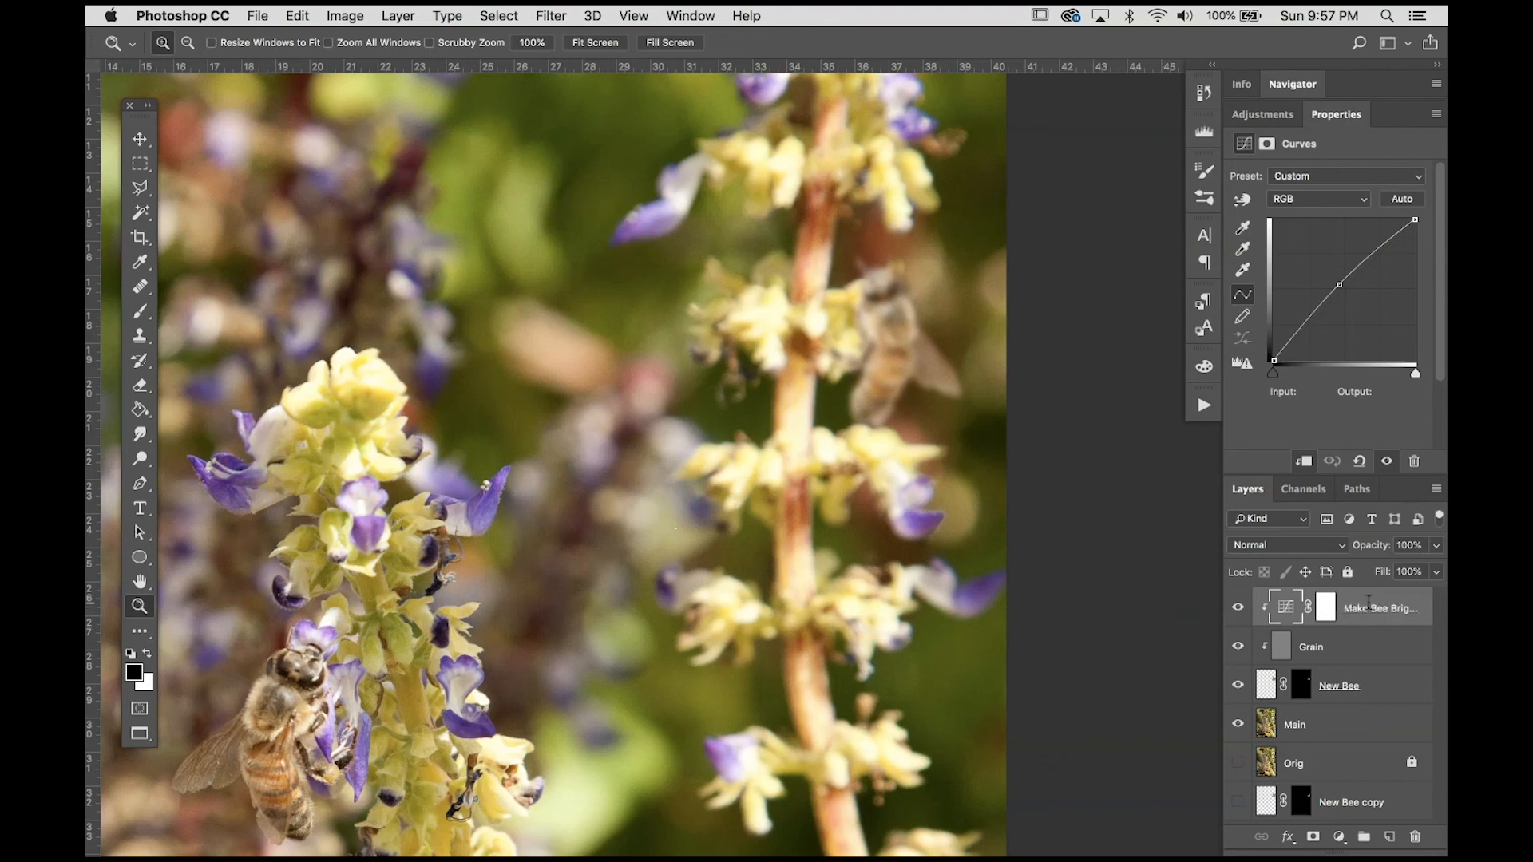